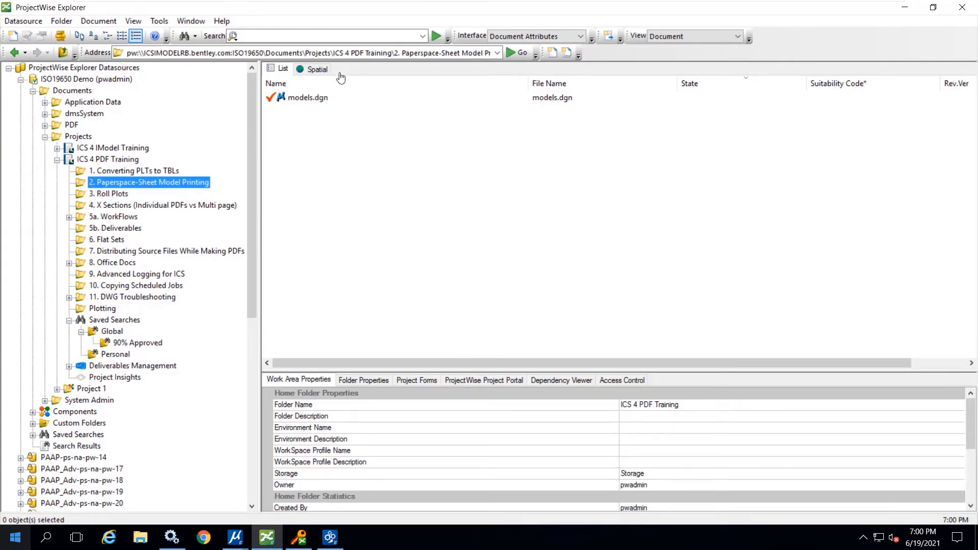
- Switch to models.dgn in MicroStation and view sheet model 2 and sheet model 1
left_click(305, 98)
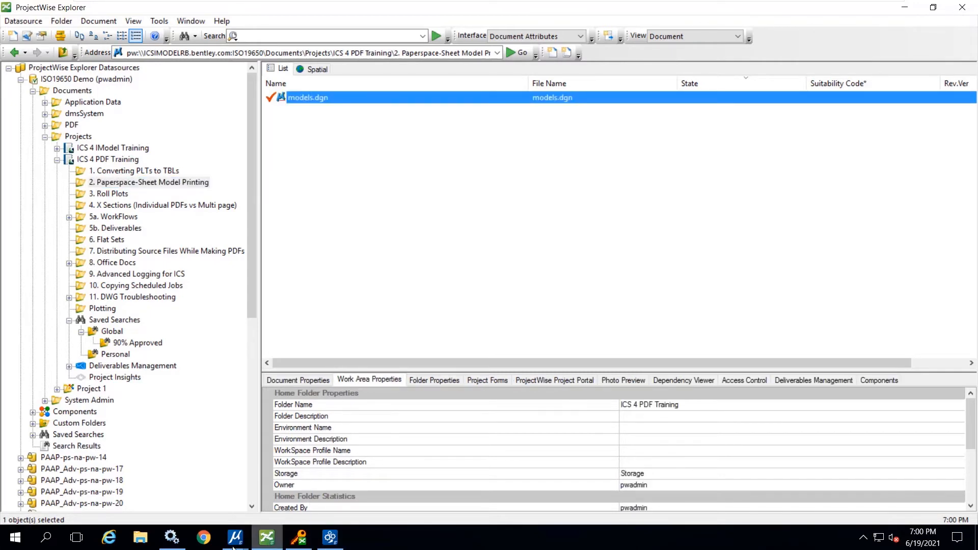
mouse_move(235, 537)
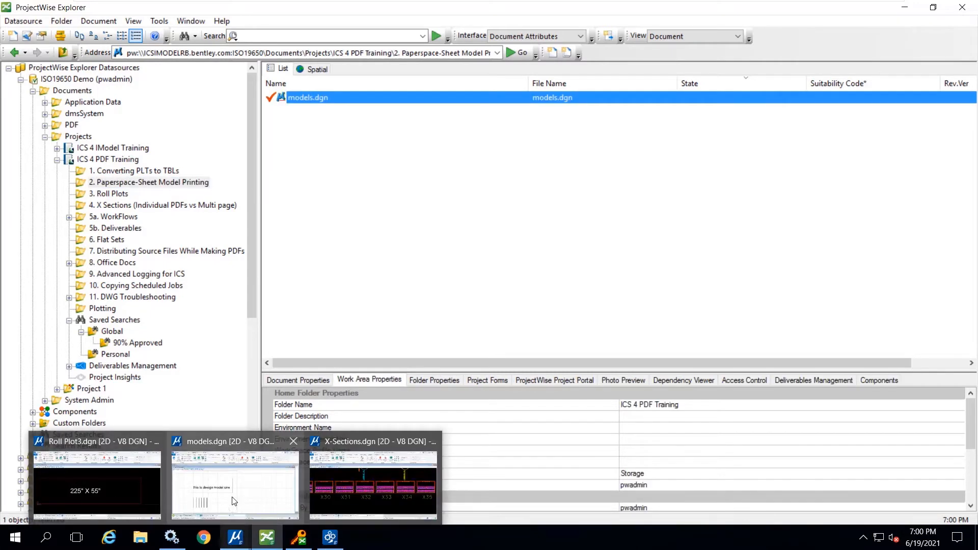
left_click(231, 496)
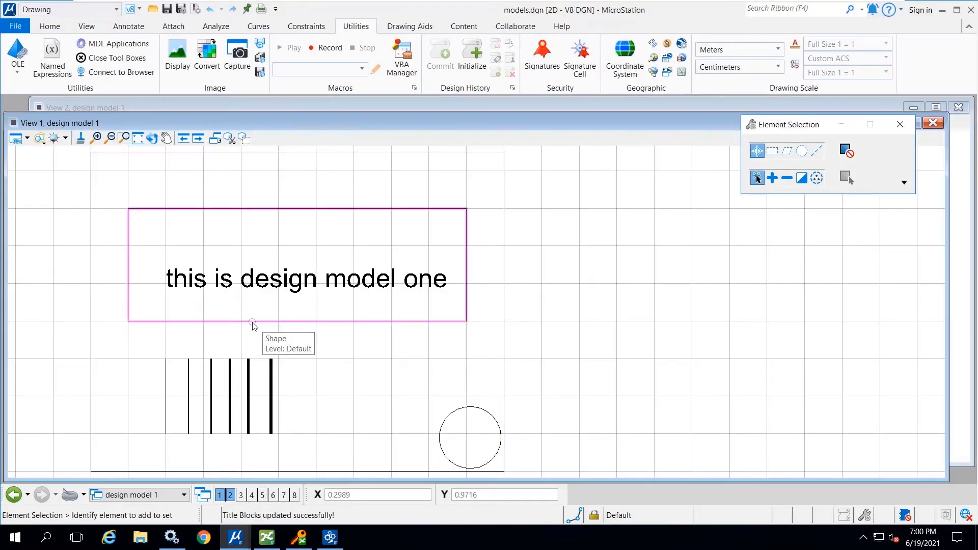
left_click(184, 495)
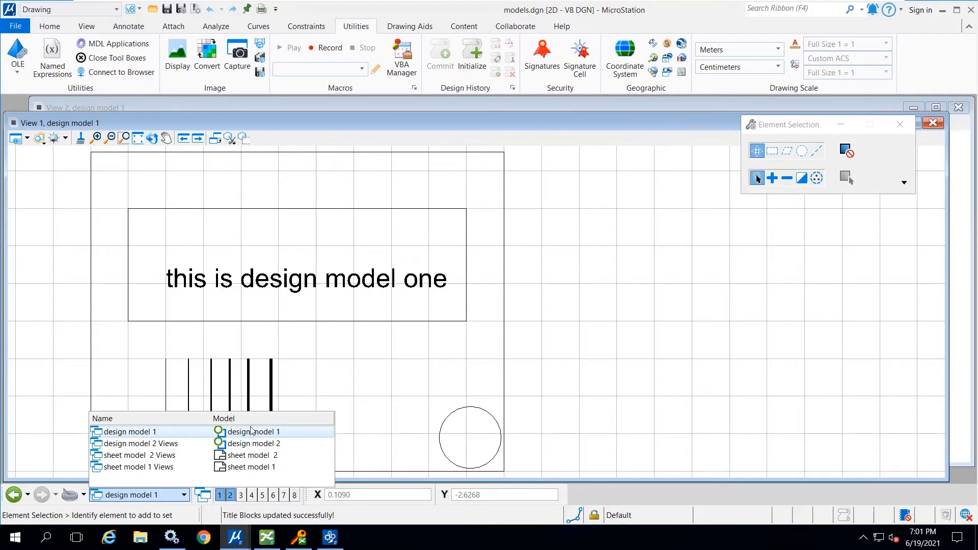
left_click(228, 455)
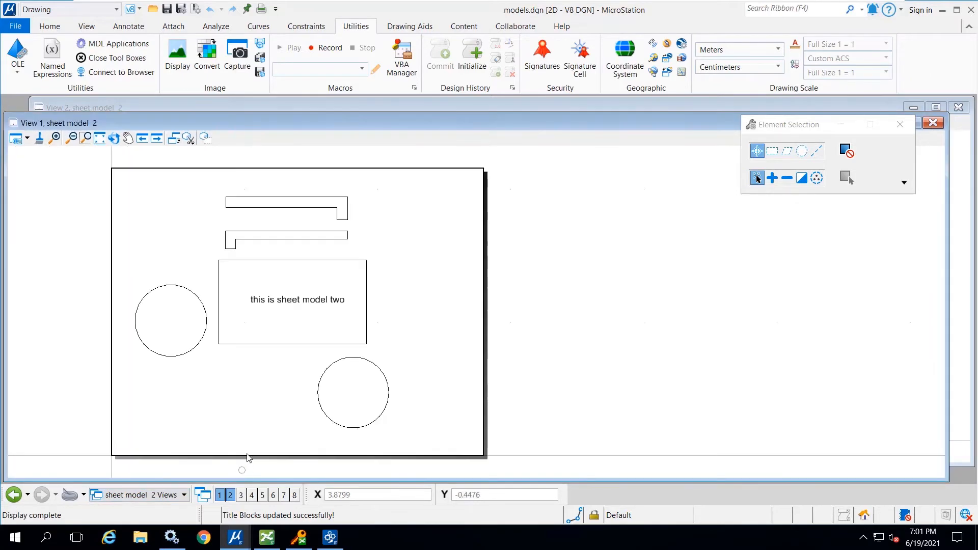
left_click(180, 490)
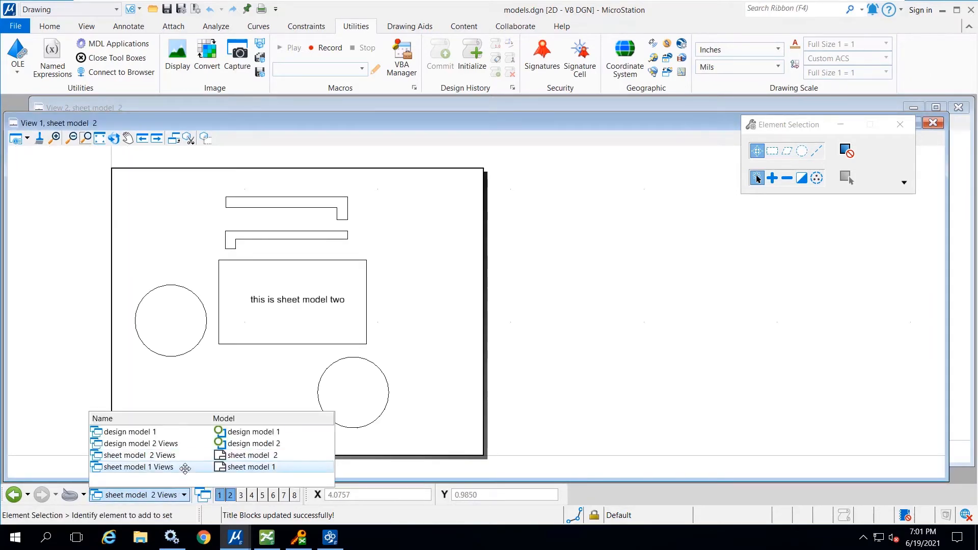
left_click(186, 467)
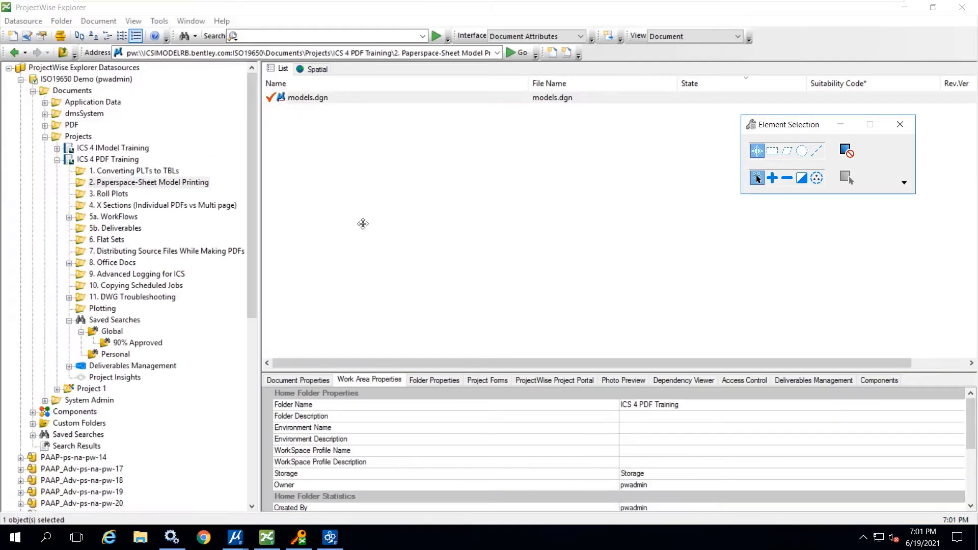
- Check in models.dgn and submit its PDF rendition with the B&W 11x17 Size Paper presentation and BaseName-ModelName file naming
left_click(676, 254)
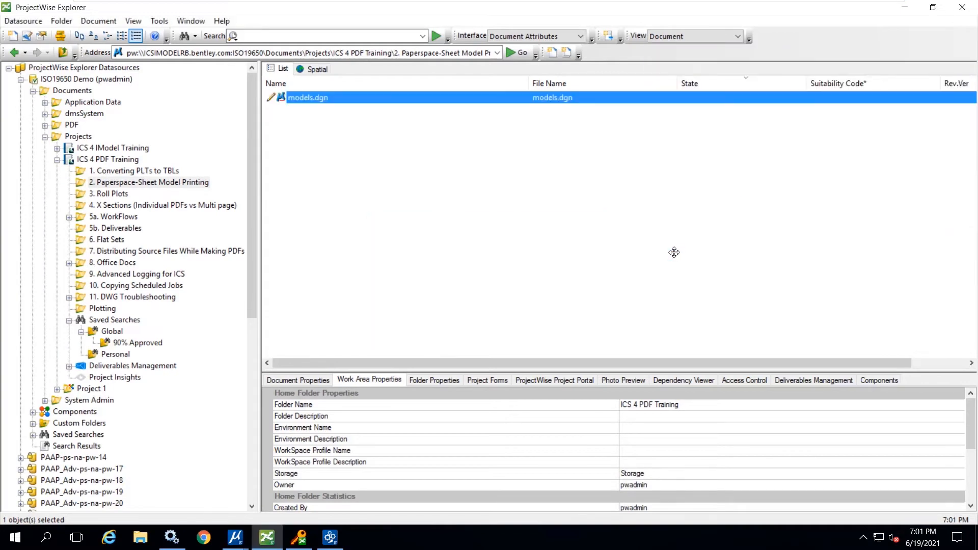
right_click(321, 100)
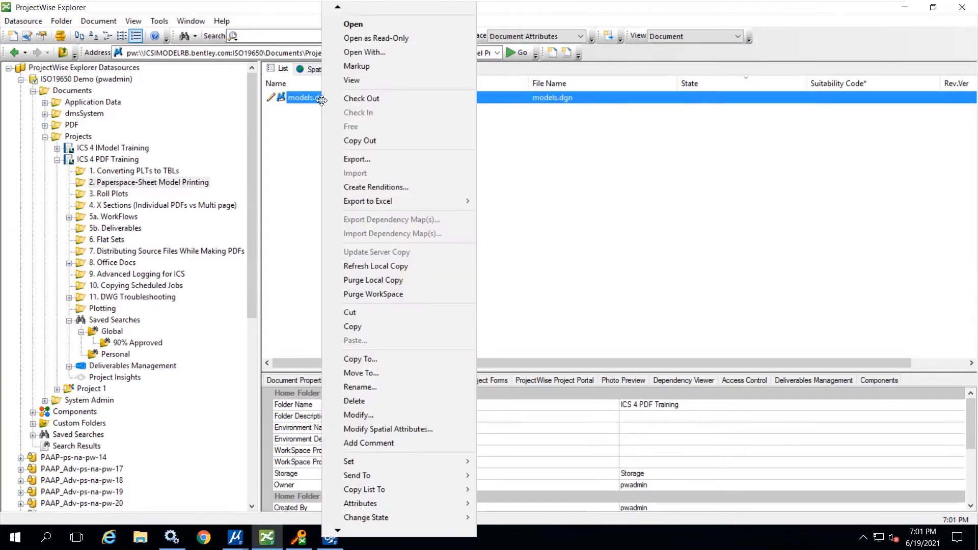
left_click(370, 187)
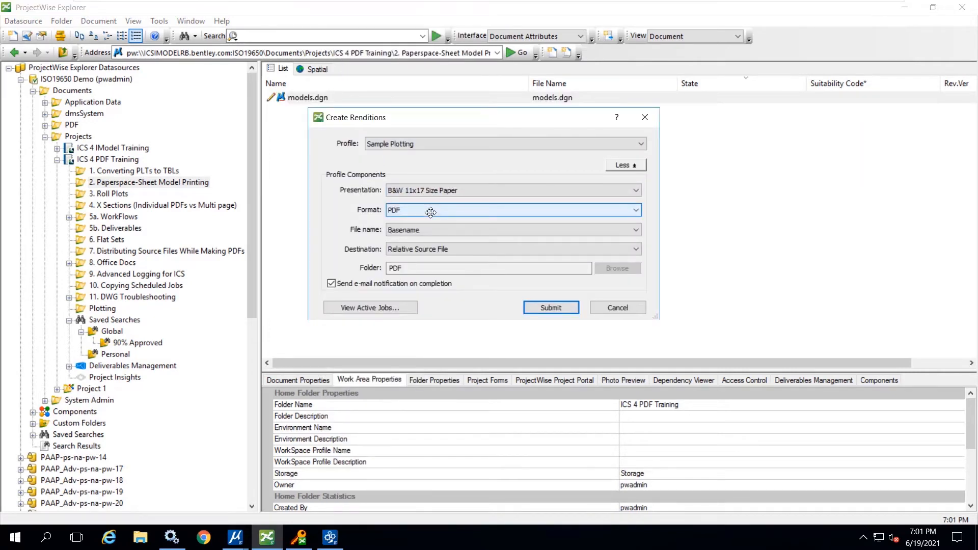
left_click(420, 229)
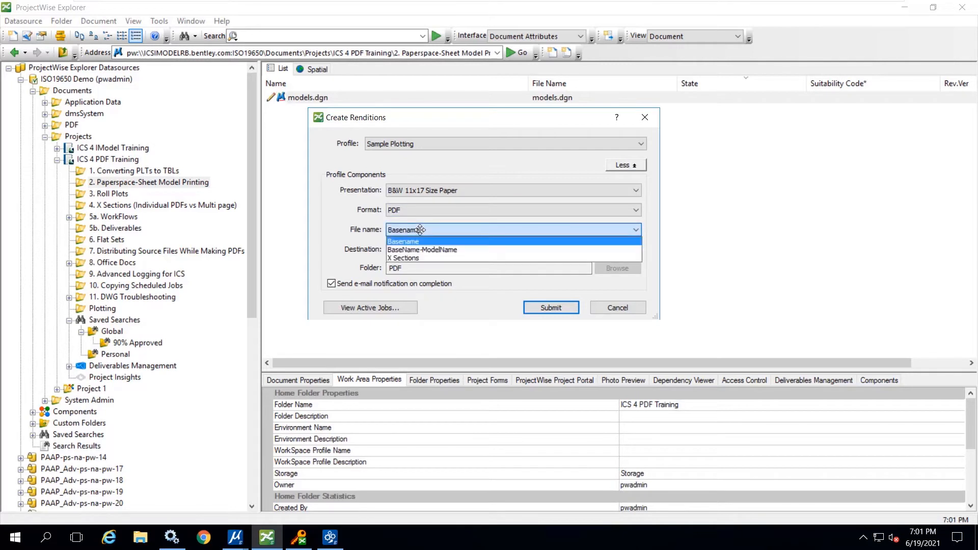
left_click(420, 250)
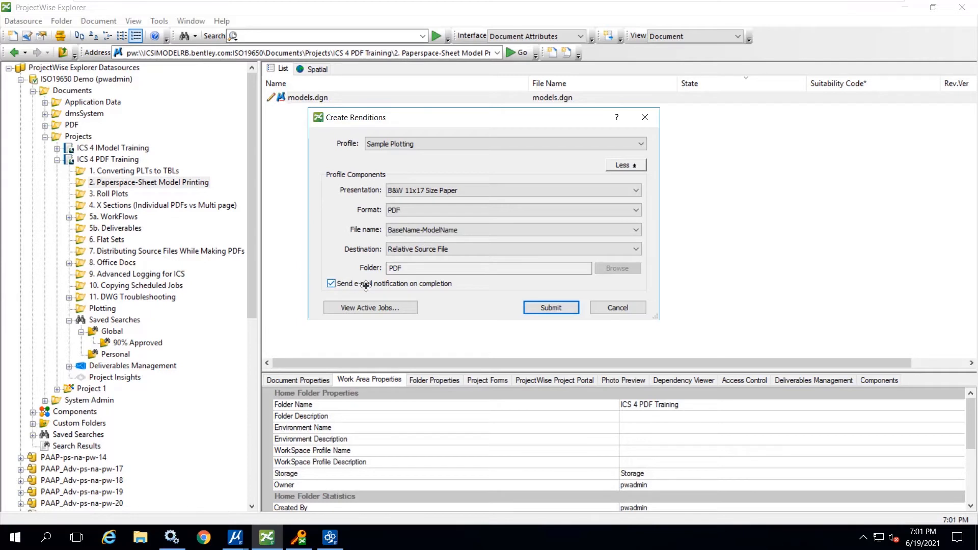
left_click(543, 308)
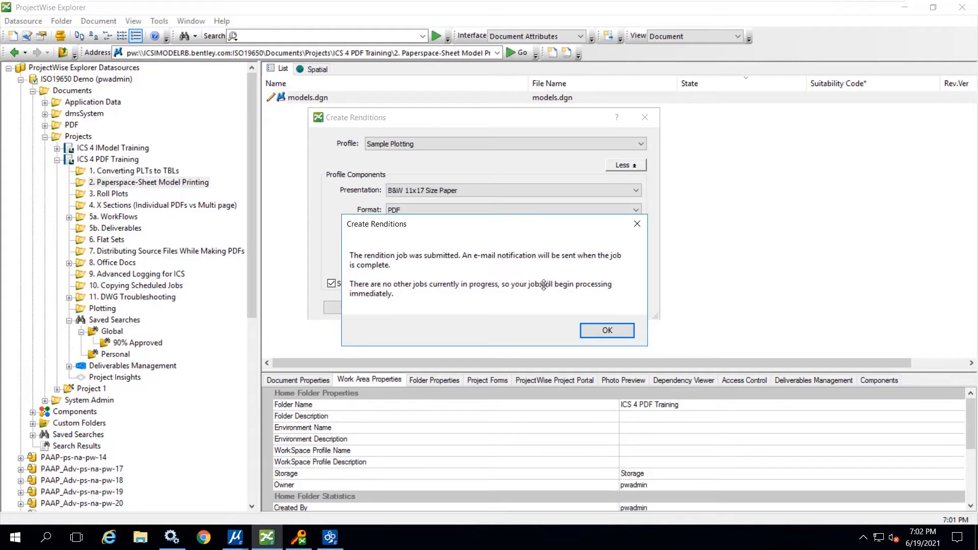
left_click(606, 330)
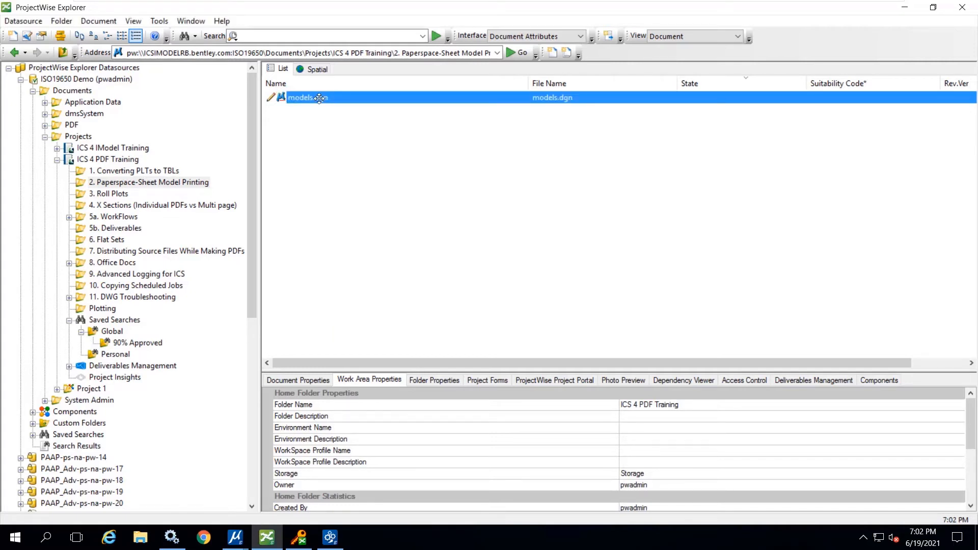
- Check the active rendition jobs from the Create Renditions dialog of models.dgn, and close it without submitting another job
right_click(319, 98)
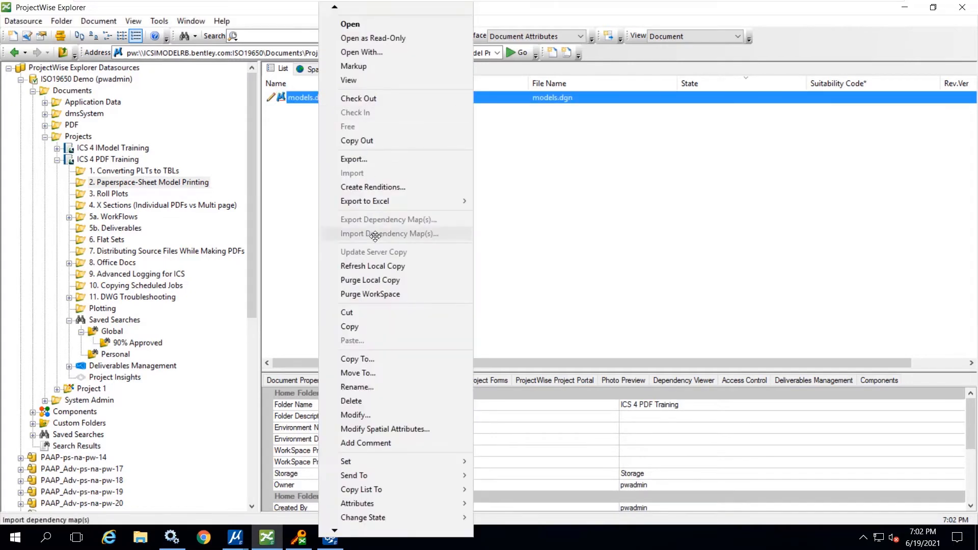
left_click(376, 187)
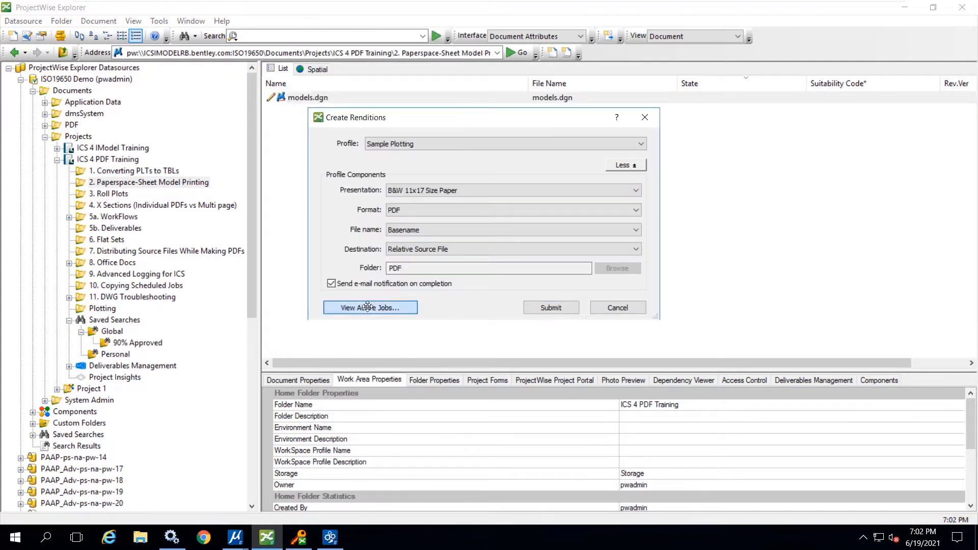
left_click(374, 307)
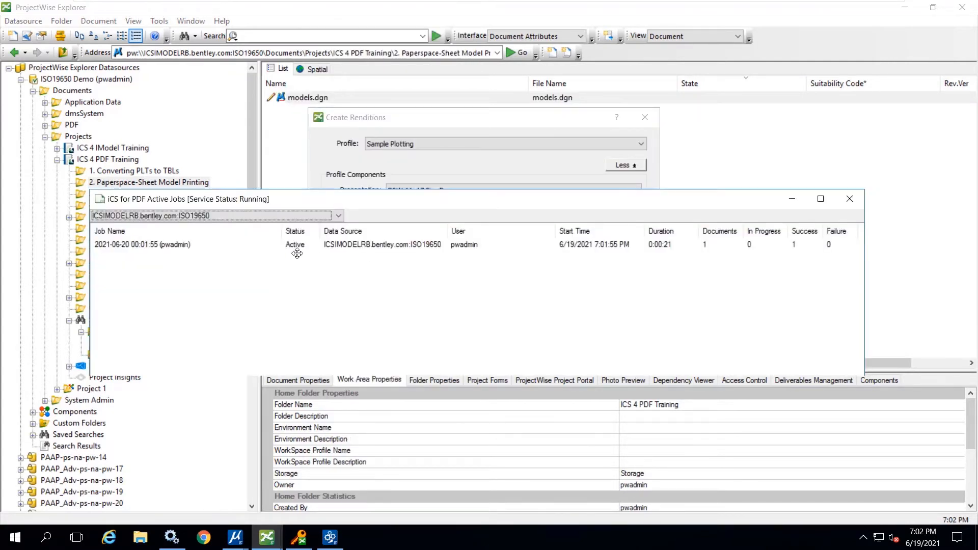
left_click_drag(508, 199, 521, 316)
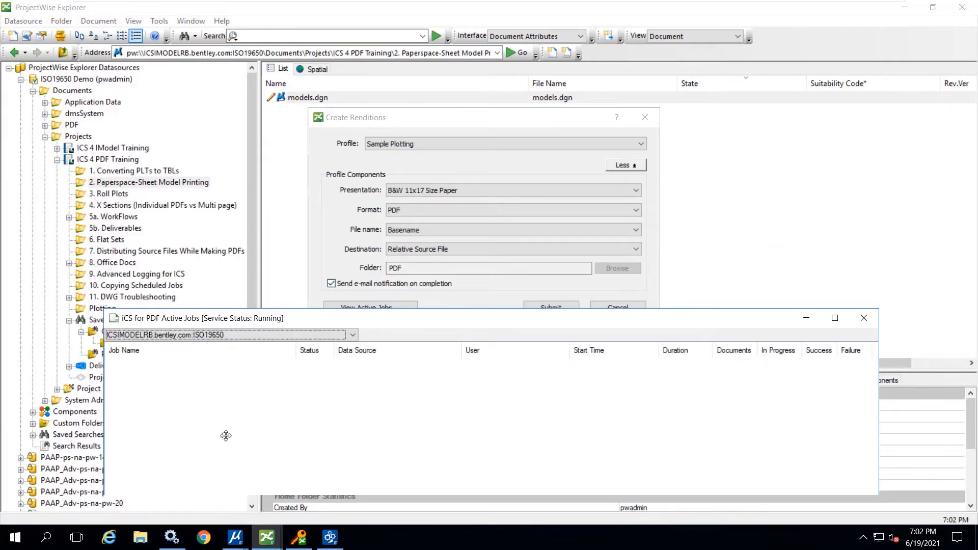
left_click(864, 316)
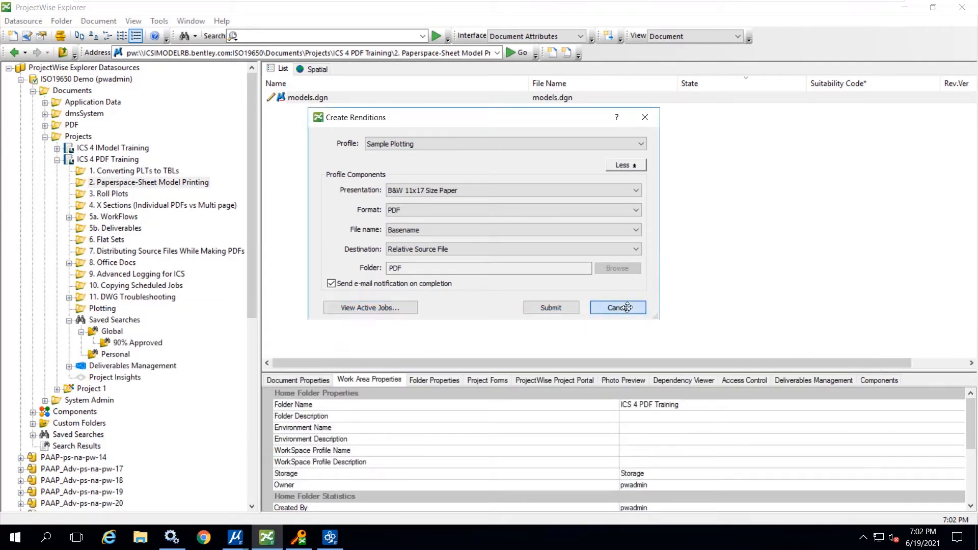
left_click(618, 306)
- Refresh the 2. Paperspace-Sheet Model Printing folder and look at the files in its PDF subfolder
left_click(107, 183)
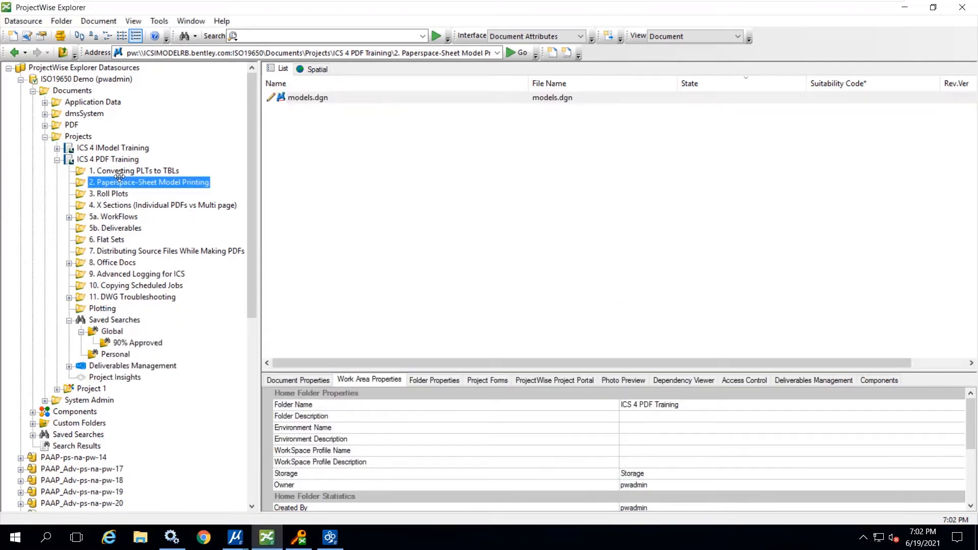
key("F5")
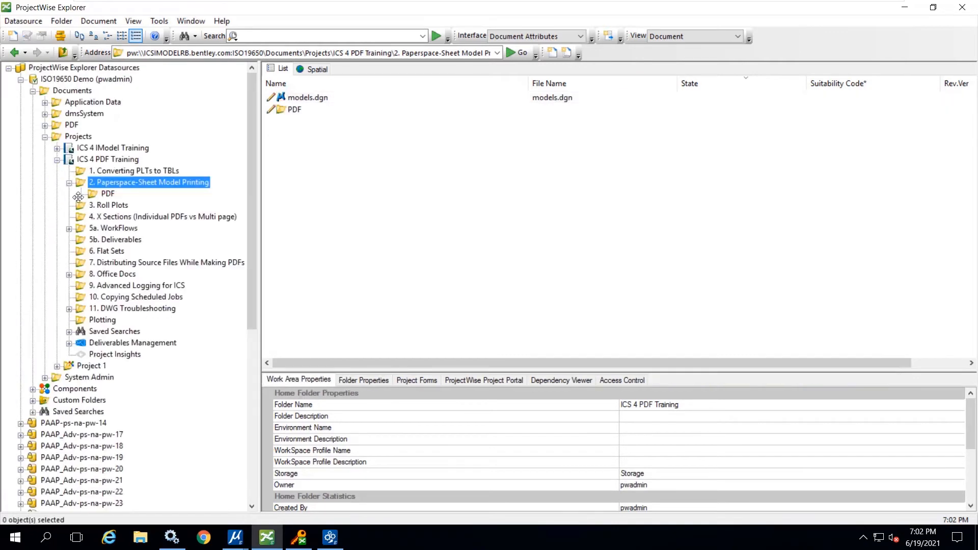
left_click(95, 194)
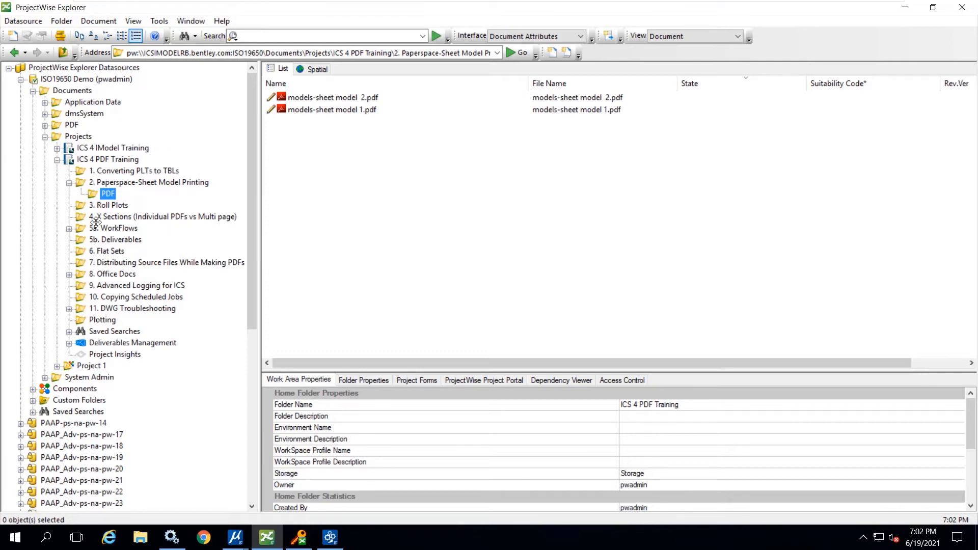
- Open Roll Plot.set from the Plotting folder, examine its paper size and origin settings, and close it
left_click(99, 320)
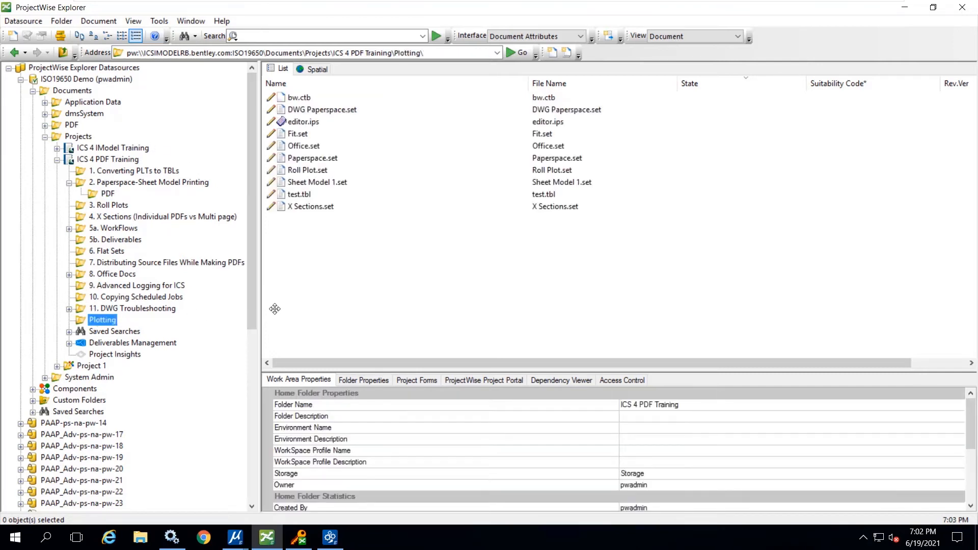
double_click(314, 171)
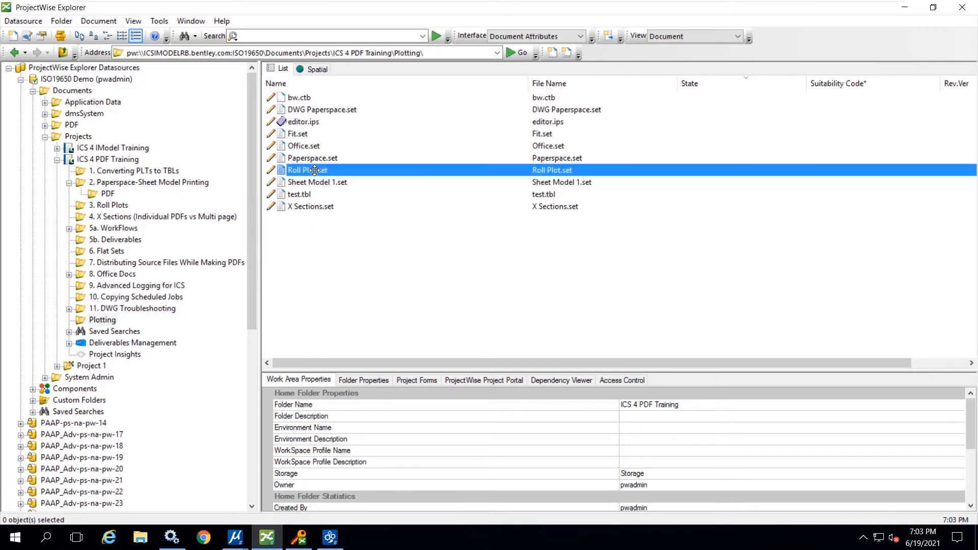
left_click_drag(705, 89, 546, 78)
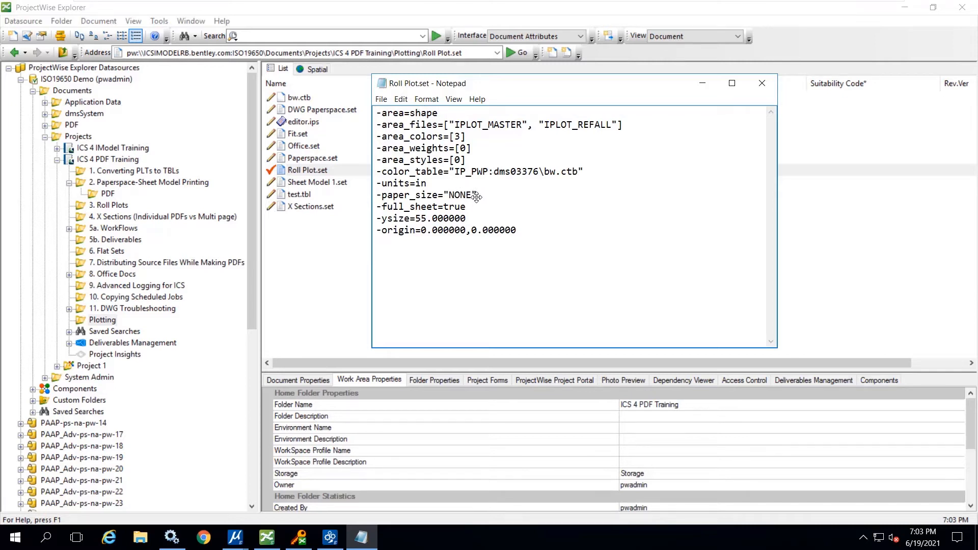
double_click(451, 195)
left_click_drag(518, 230, 381, 230)
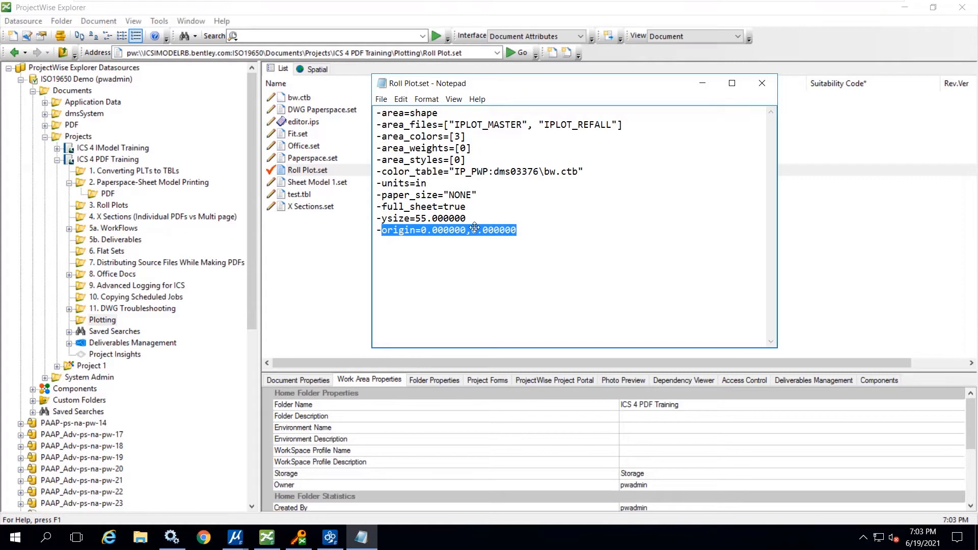
left_click(534, 230)
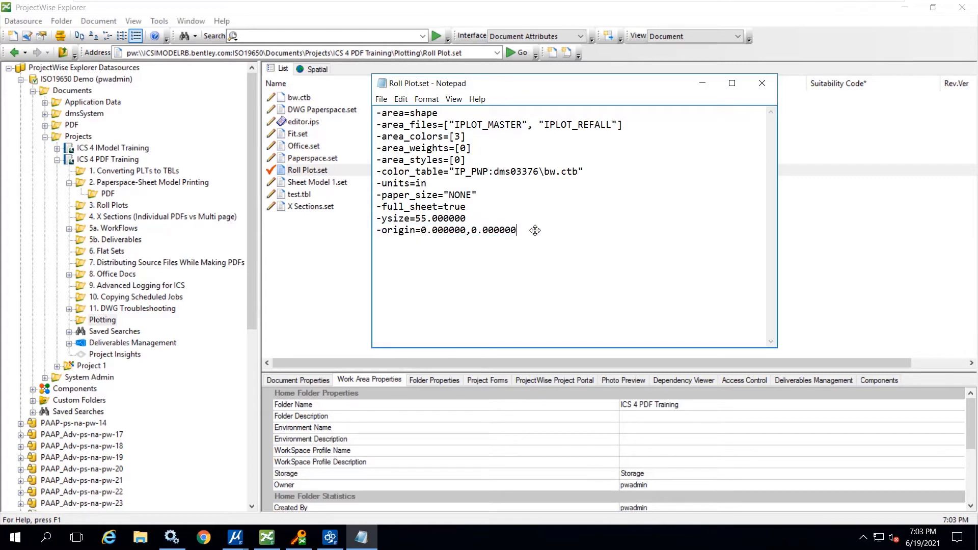
left_click(764, 81)
- Switch to Roll Plot3.dgn in MicroStation, close the drawing and check it in to the 3. Roll Plots folder
mouse_move(172, 537)
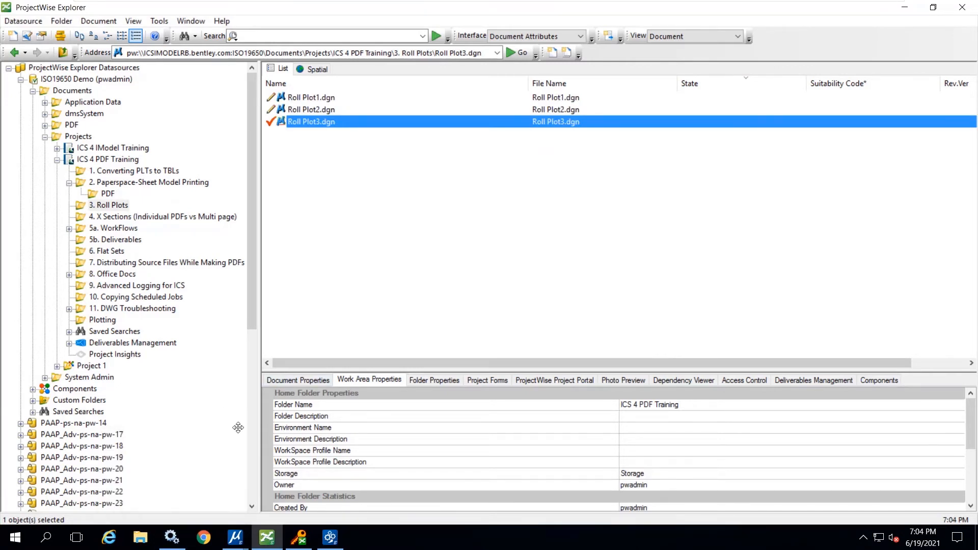
mouse_move(235, 537)
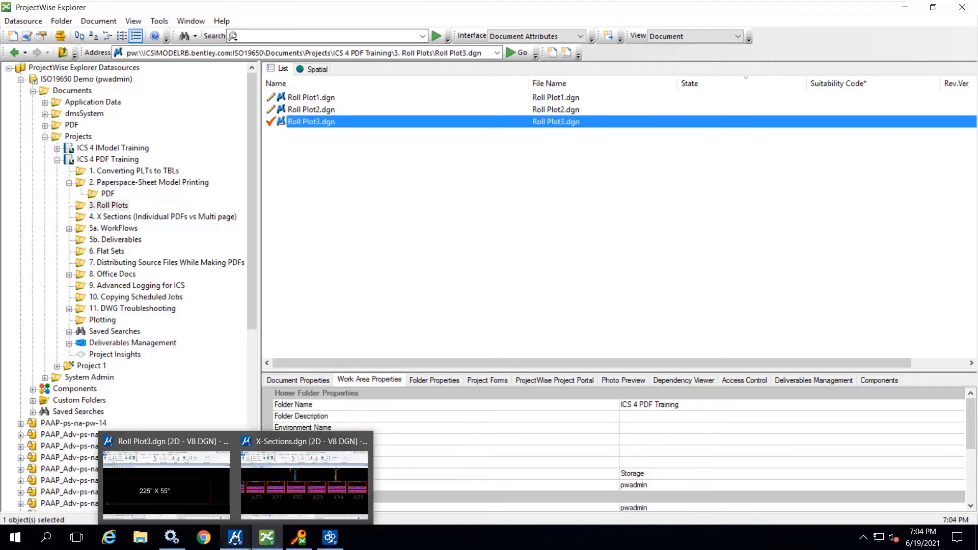
left_click(201, 492)
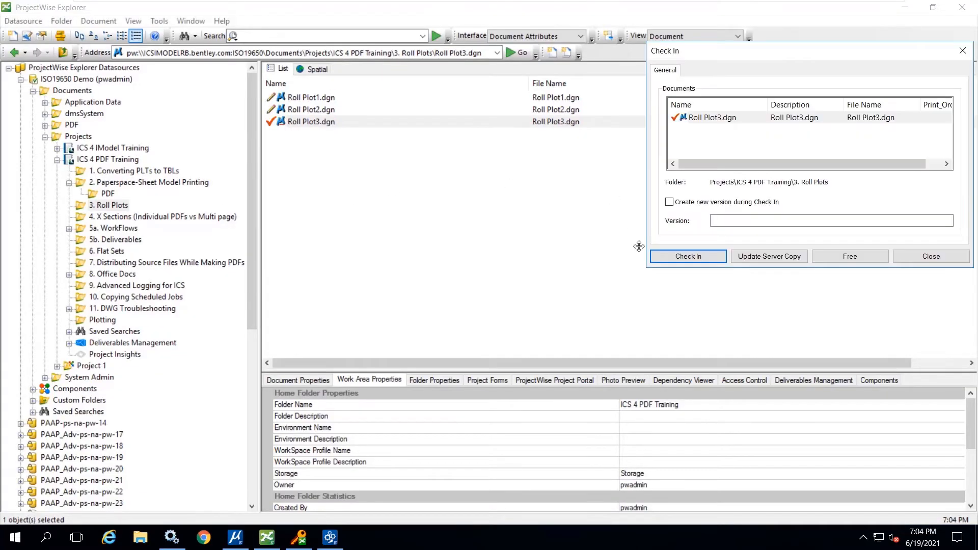
left_click(669, 254)
- Submit a PDF rendition job for Roll Plot1.dgn, Roll Plot2.dgn and Roll Plot3.dgn using the Roll Plot presentation and Basename file naming
left_click_drag(368, 176, 295, 95)
right_click(302, 106)
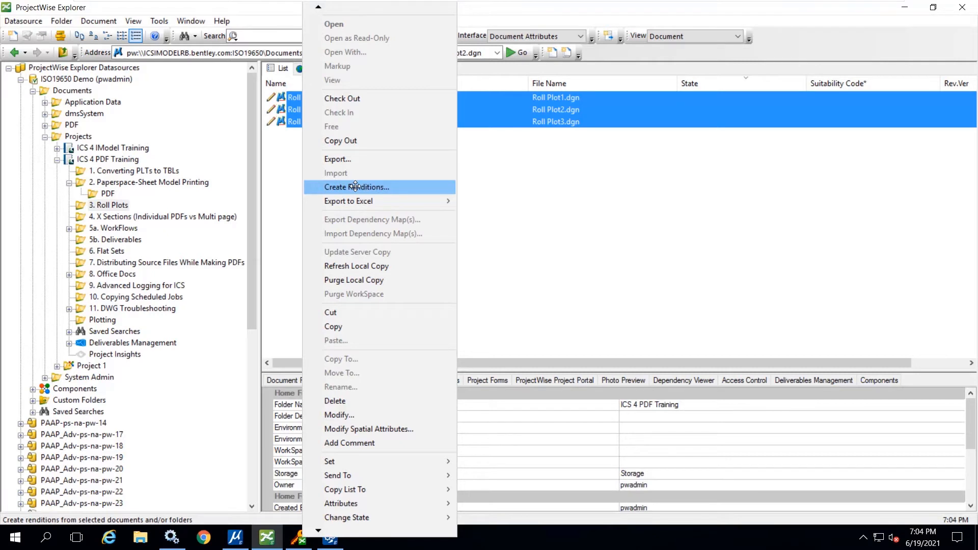
left_click(356, 187)
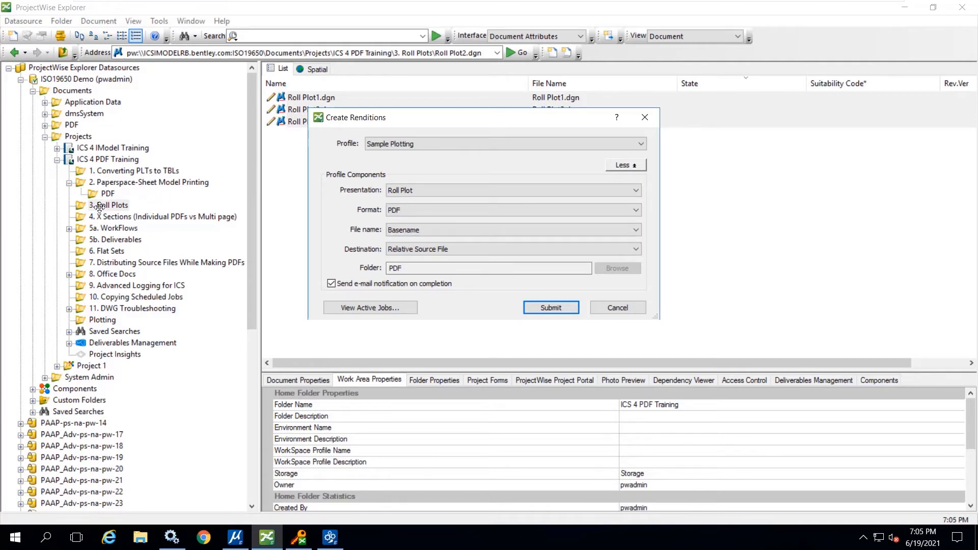
left_click(550, 307)
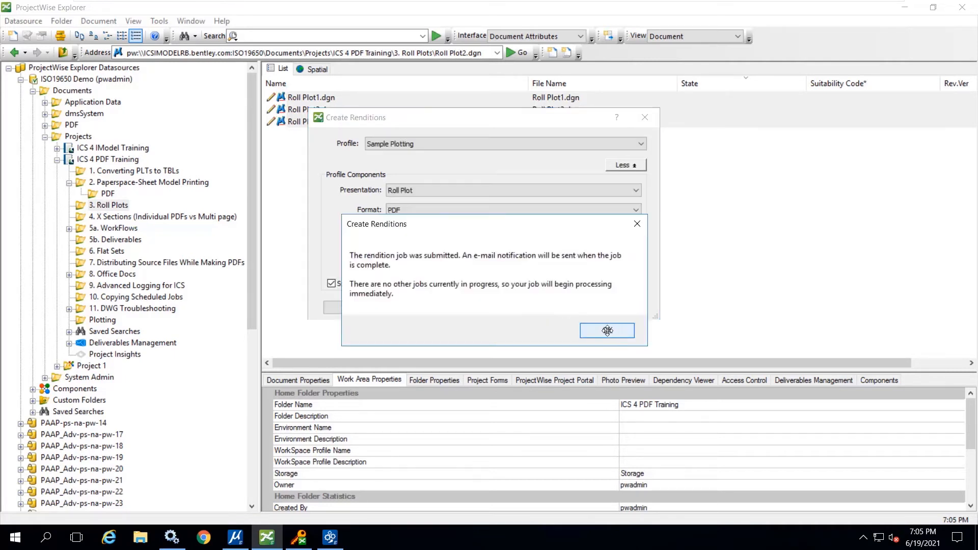
left_click(607, 330)
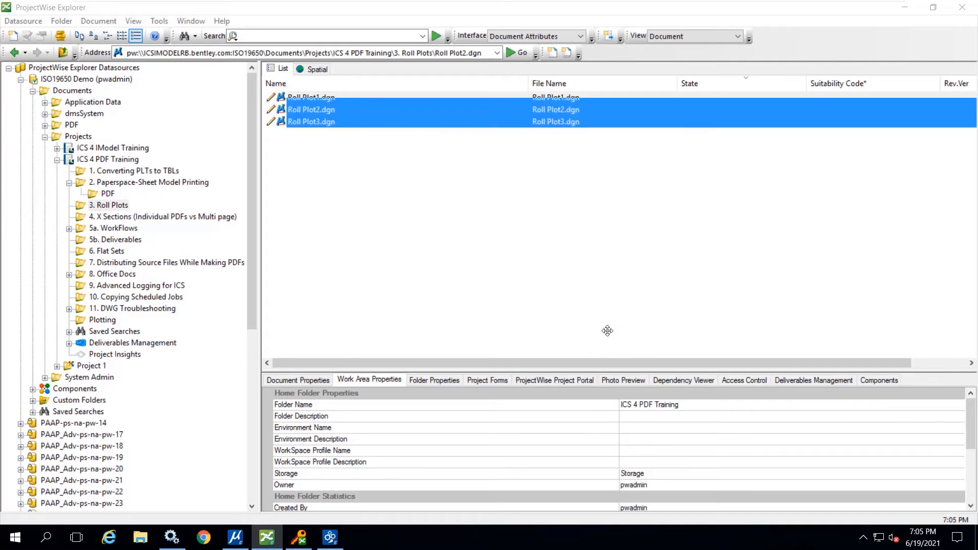
- Submit a PDF rendition job for models.dgn in the 2. Paperspace-Sheet Model Printing folder using the B&W 11x17 Size Paper presentation
left_click(120, 183)
right_click(294, 98)
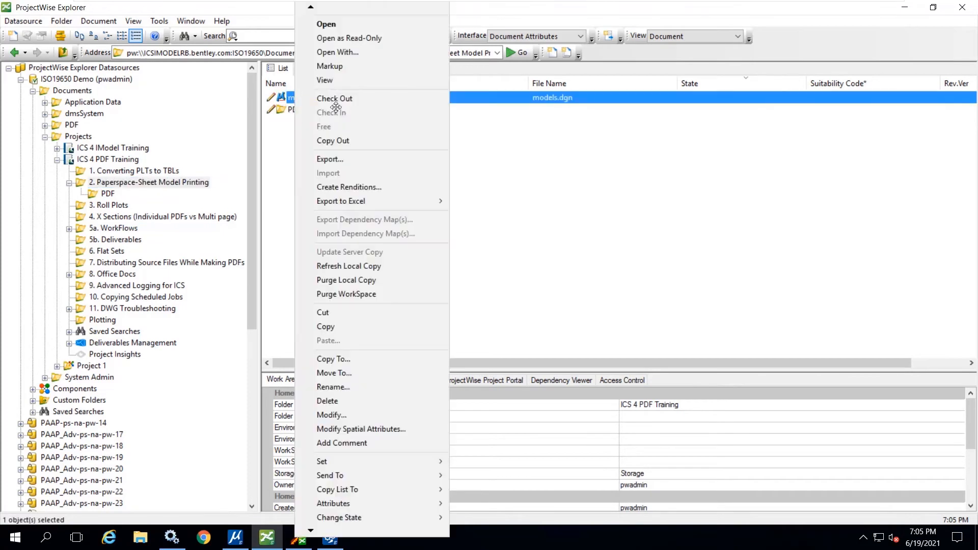
left_click(336, 188)
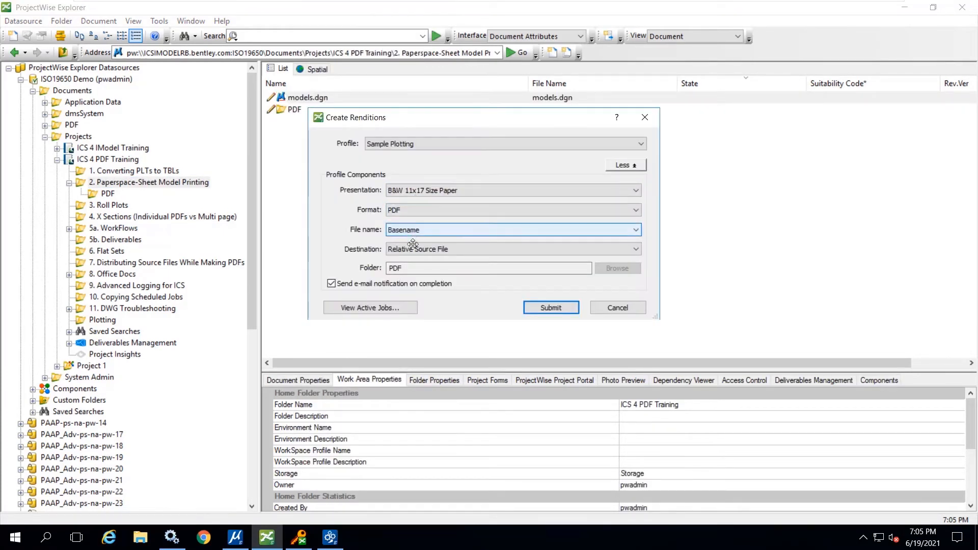
left_click(548, 308)
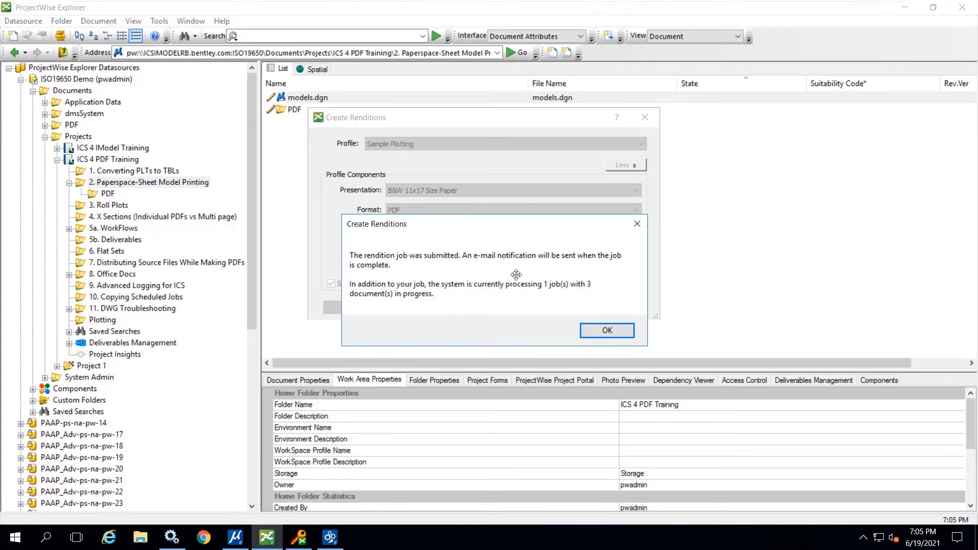
left_click(617, 330)
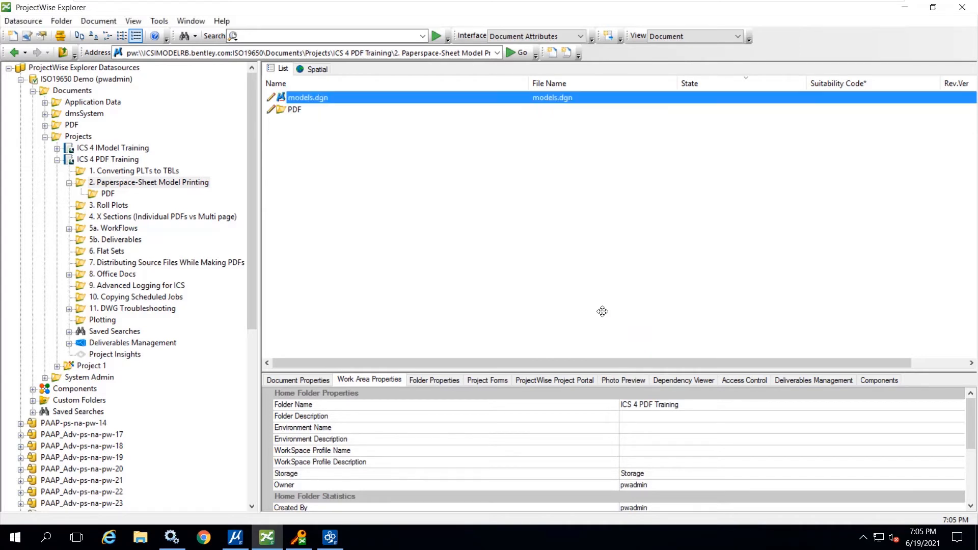
- Open Roll Plot3.pdf from the PDF subfolder of 3. Roll Plots, check its page size, and close it
left_click(109, 204)
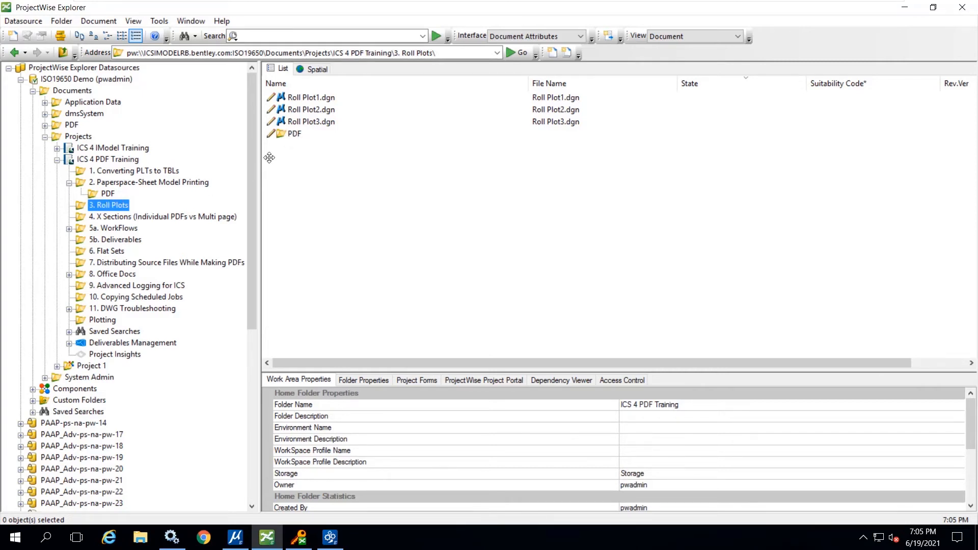
double_click(292, 134)
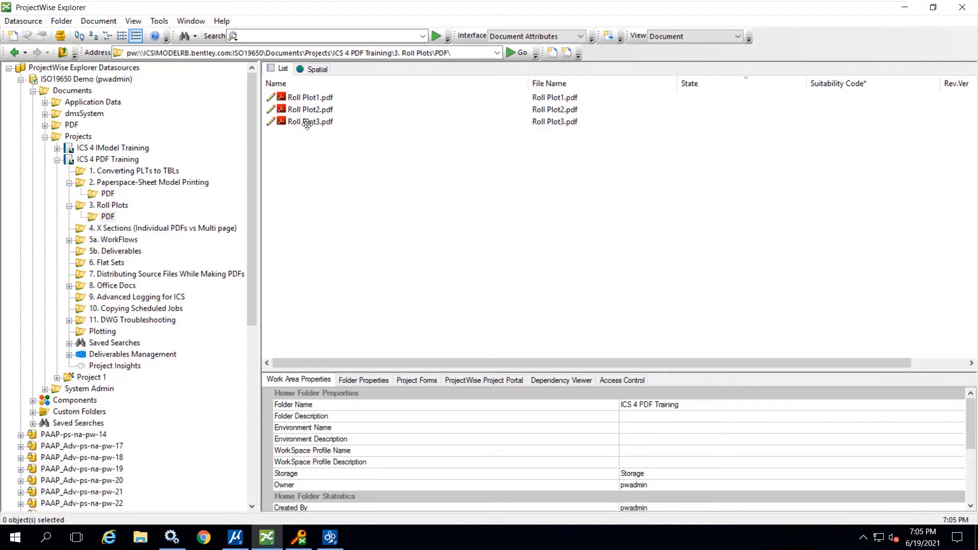
double_click(307, 122)
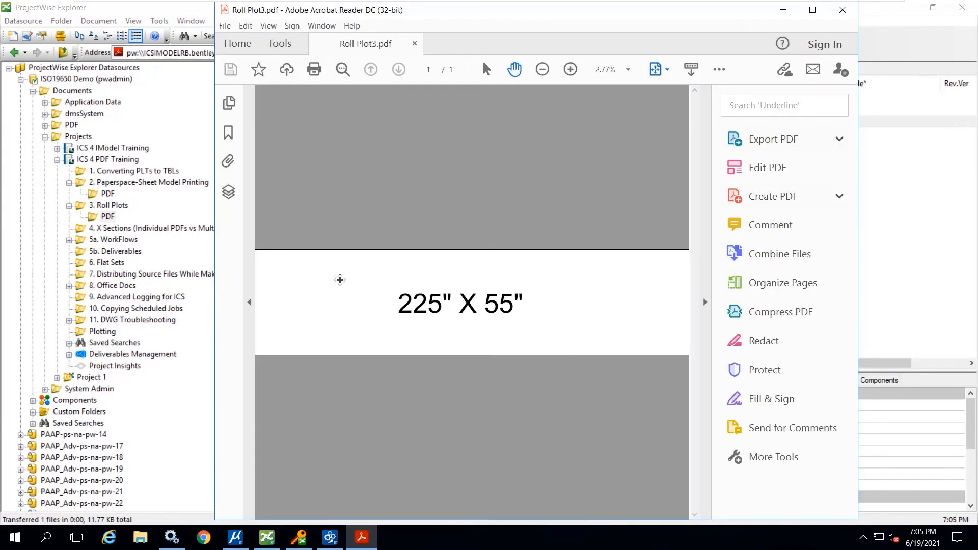
mouse_move(264, 464)
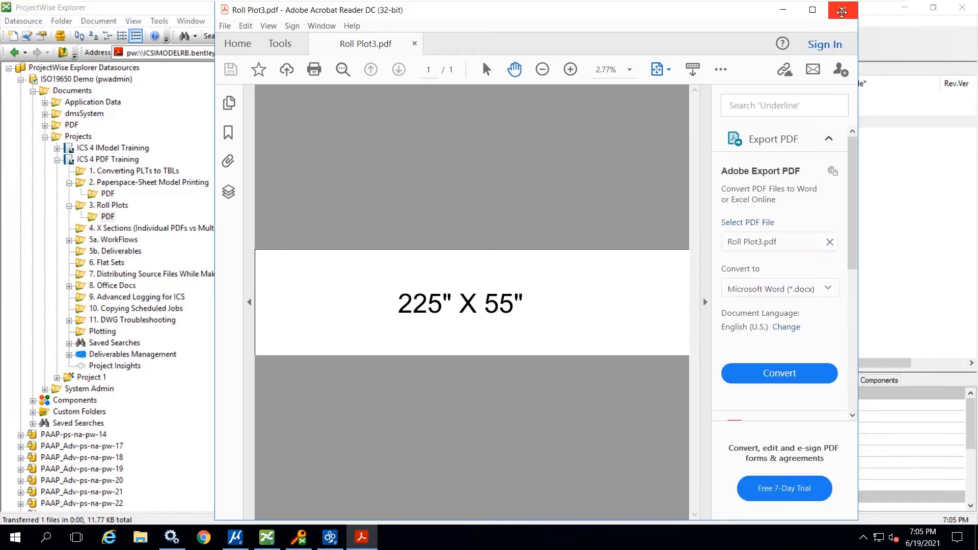
left_click(842, 10)
left_click(359, 366)
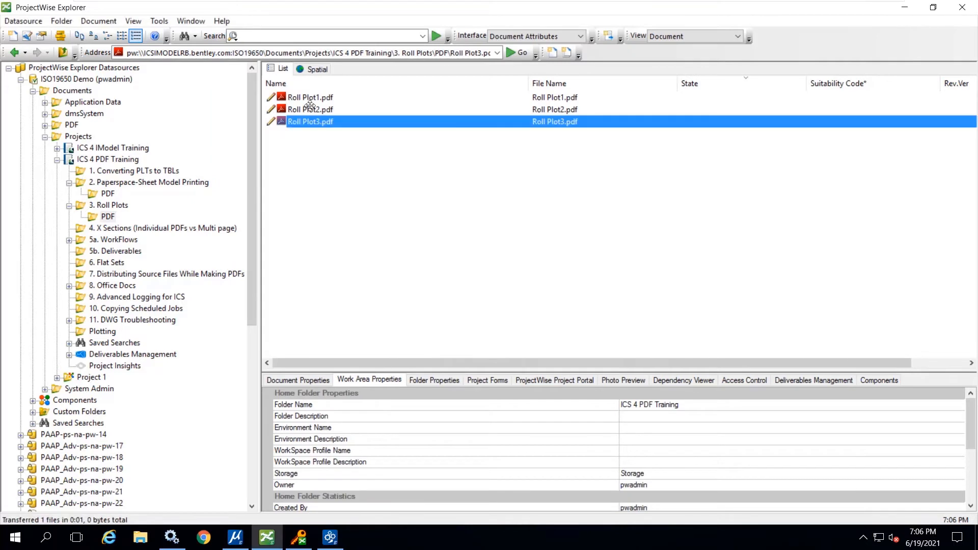
- Open Roll Plot2.pdf, check its page size, and close it
left_click(305, 110)
double_click(304, 110)
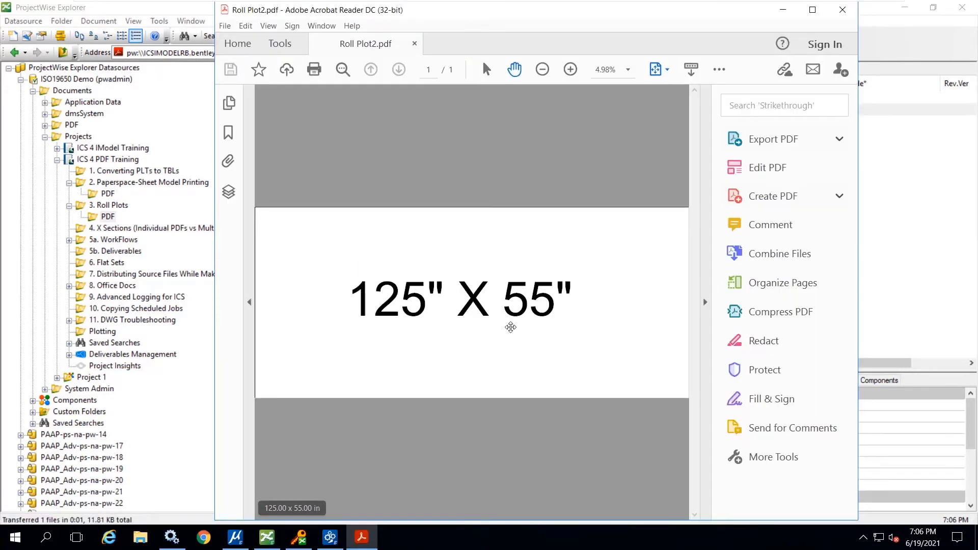
mouse_move(288, 426)
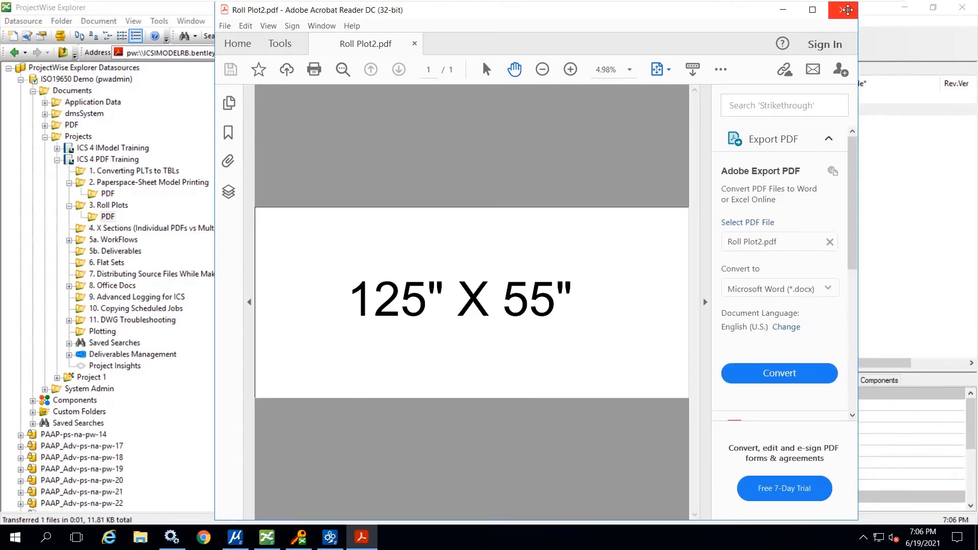
left_click(843, 9)
left_click(370, 365)
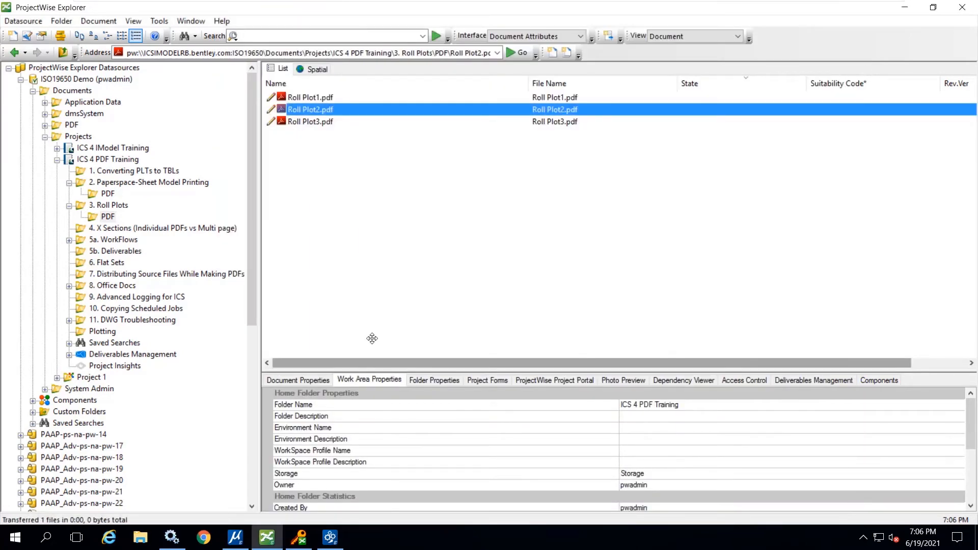
- Show the 4. X Sections folder, switch to X-Sections.dgn in MicroStation, and examine the properties of a sheet's outer plot shape
left_click(112, 228)
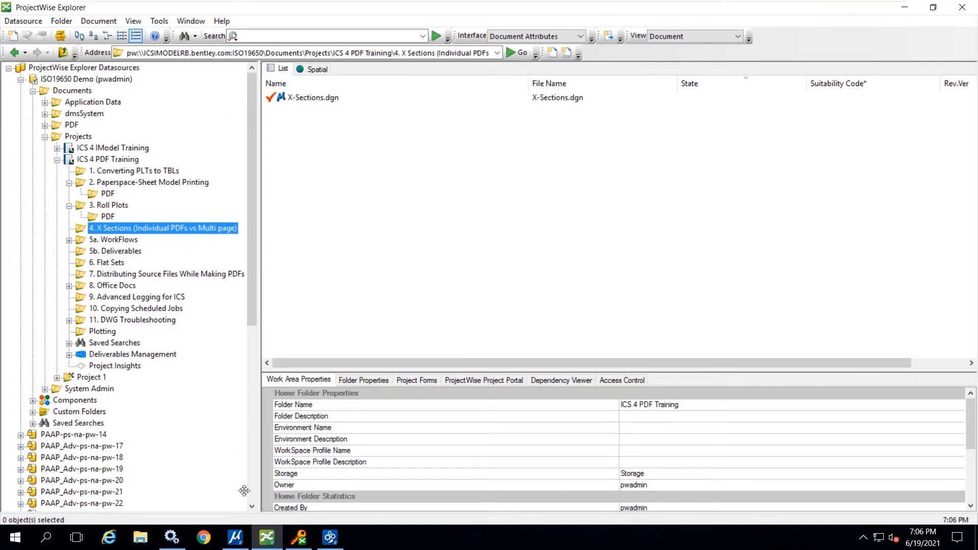
left_click(235, 538)
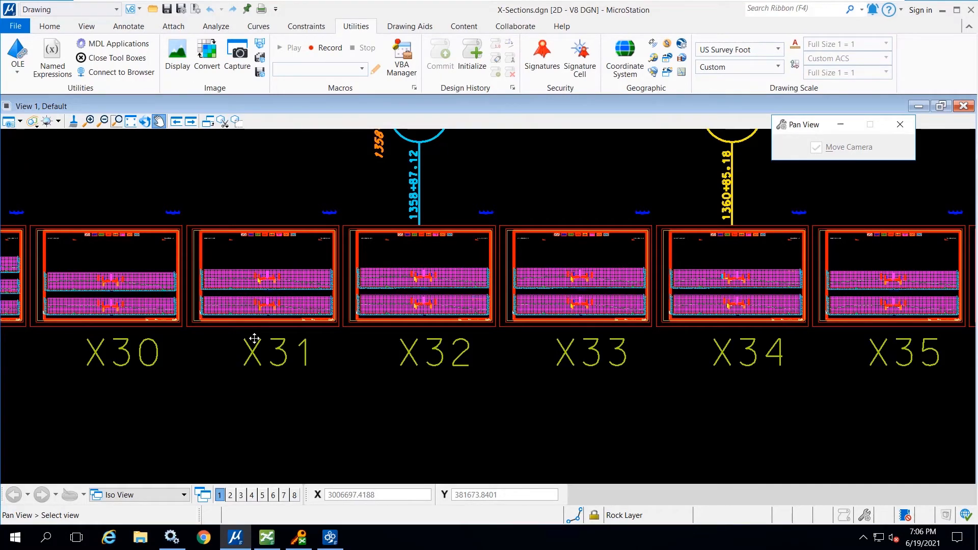
scroll(493, 308, "up", 3)
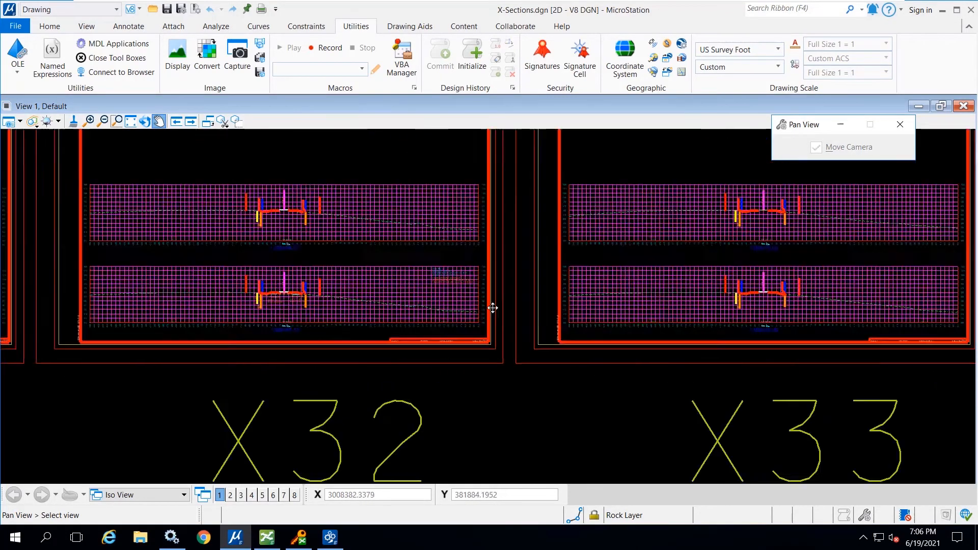
scroll(493, 308, "up", 2)
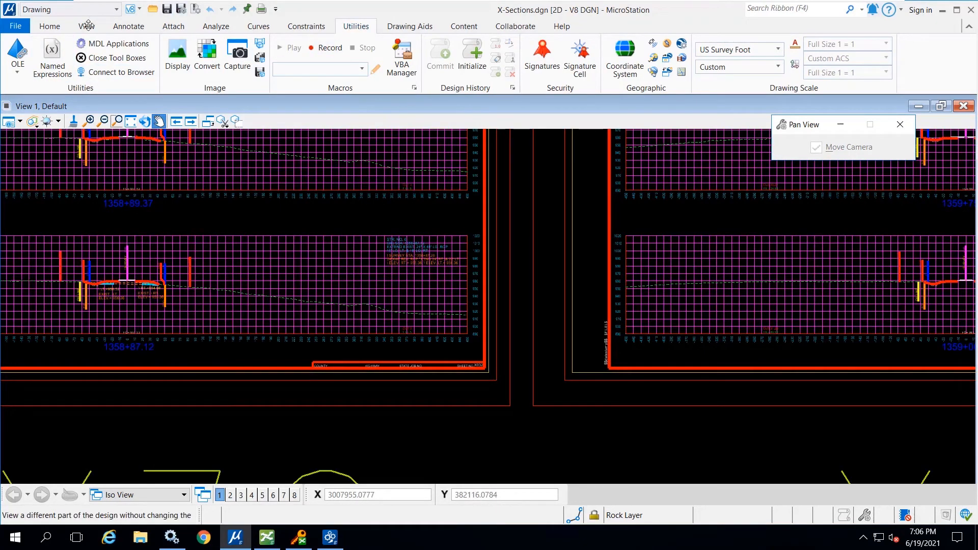
left_click(61, 25)
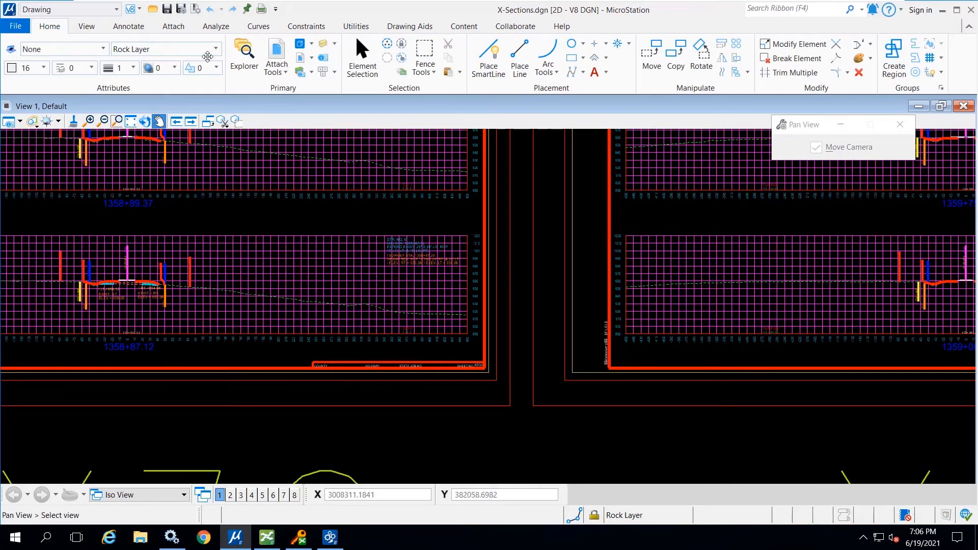
left_click(363, 57)
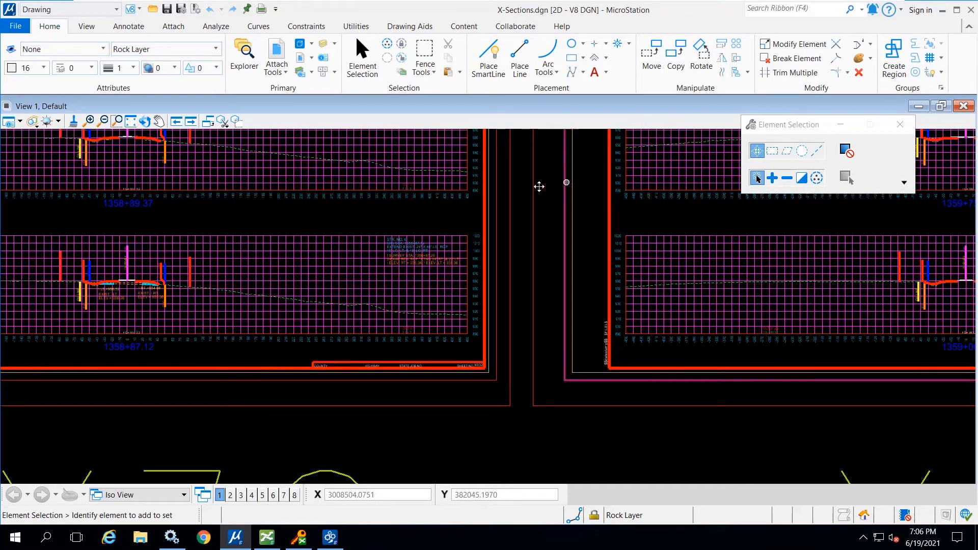
right_click(513, 199)
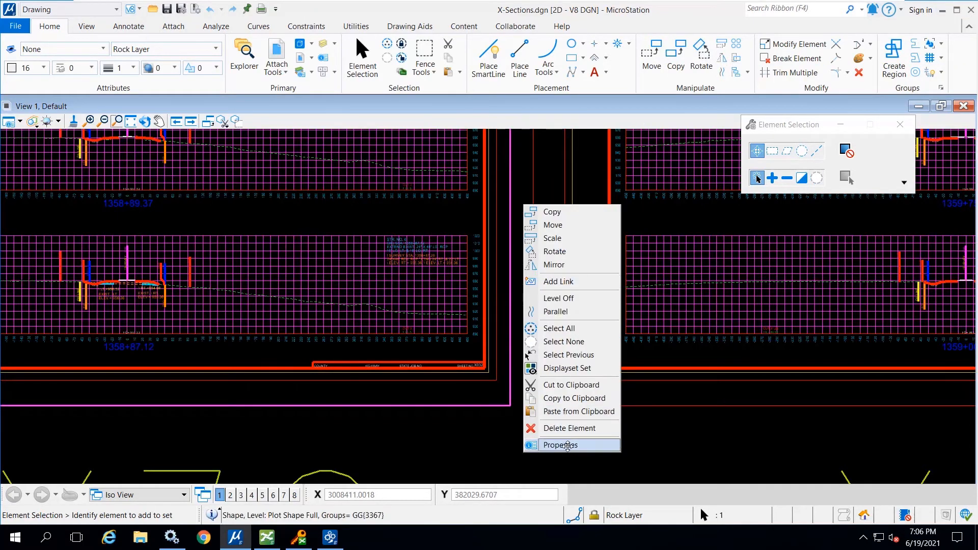
left_click(561, 445)
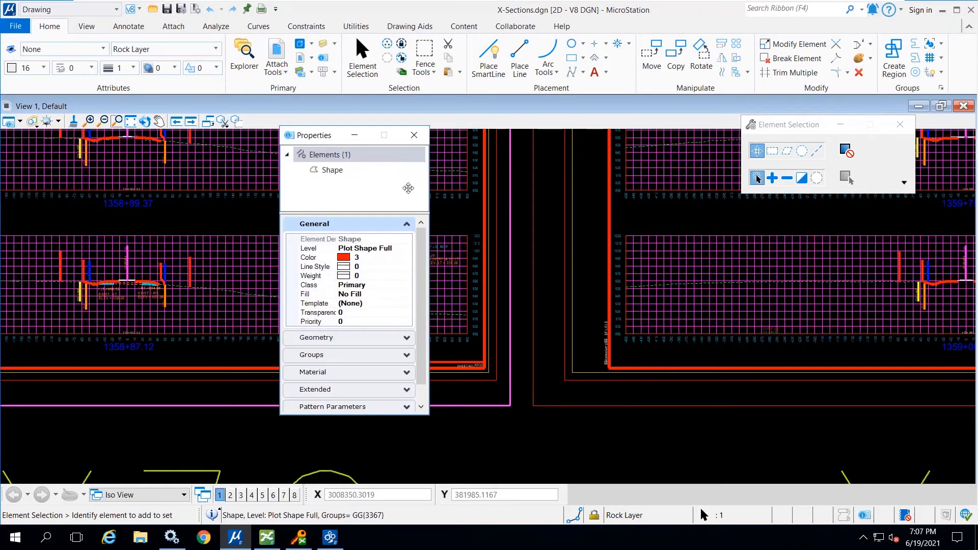
left_click(414, 135)
- Close X-Sections.dgn and check it in to the 4. X Sections folder
left_click(971, 10)
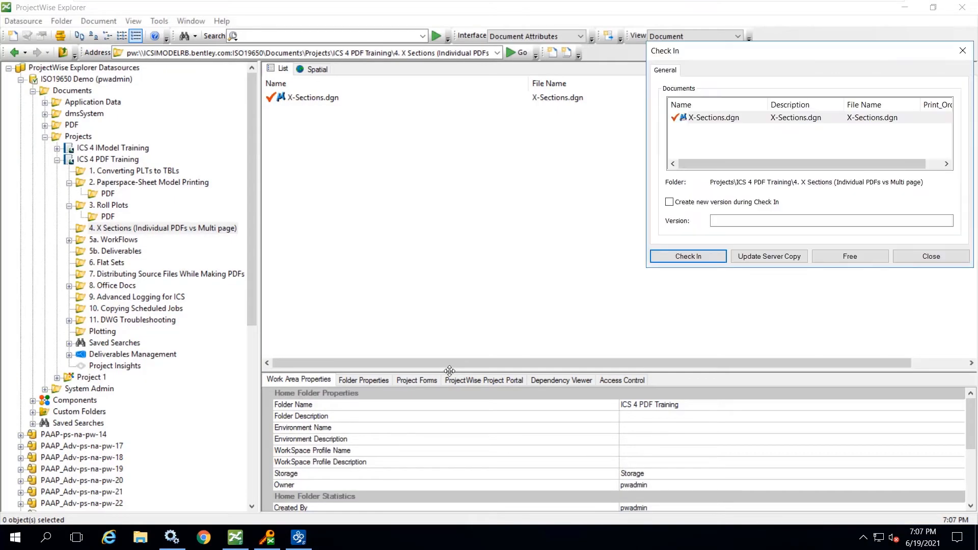
left_click(677, 255)
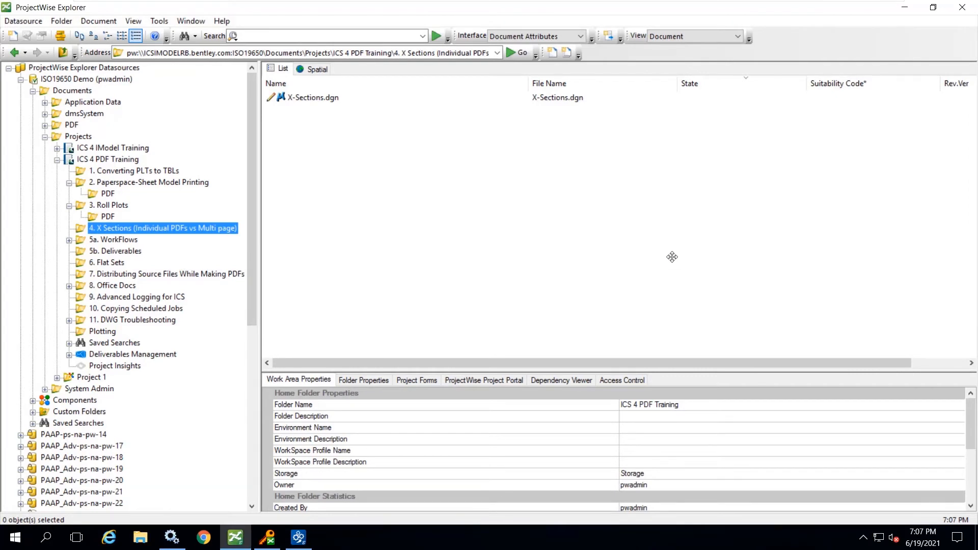
- Submit a PDF rendition job for X-Sections.dgn using the X Sections presentation and X Sections file naming
right_click(303, 96)
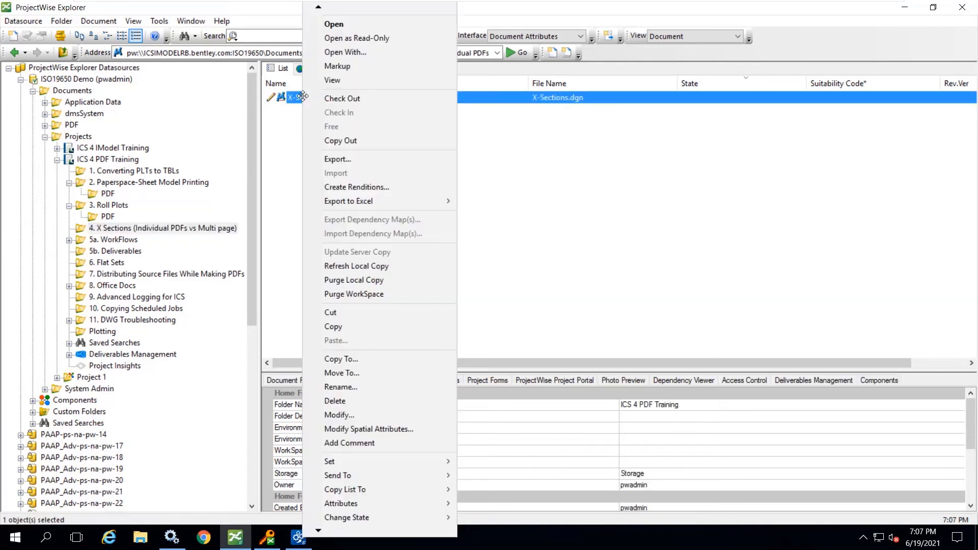
left_click(339, 187)
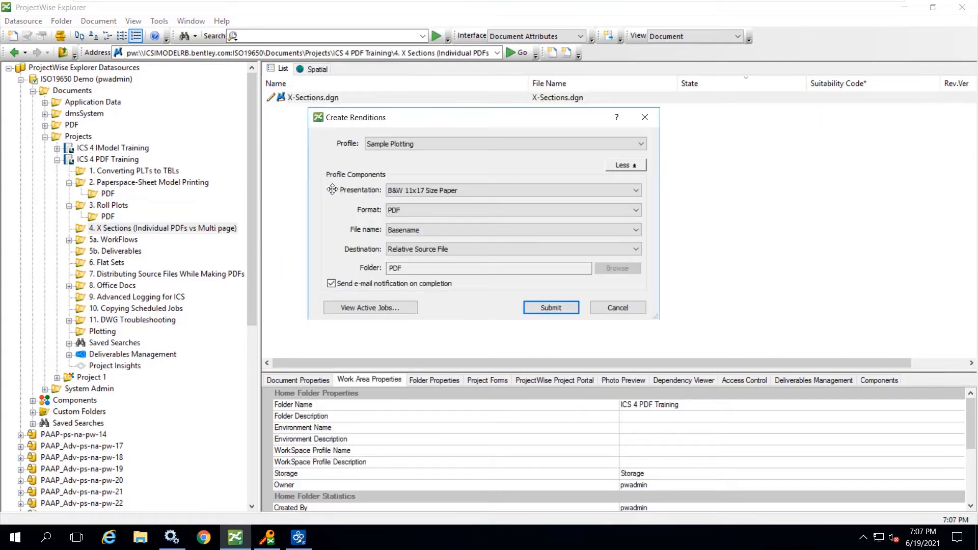
left_click(470, 189)
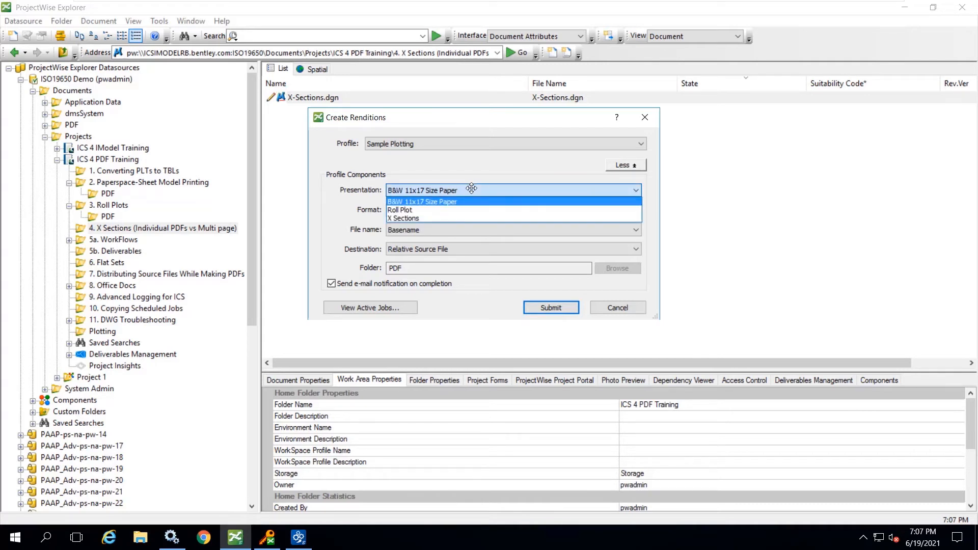
left_click(405, 218)
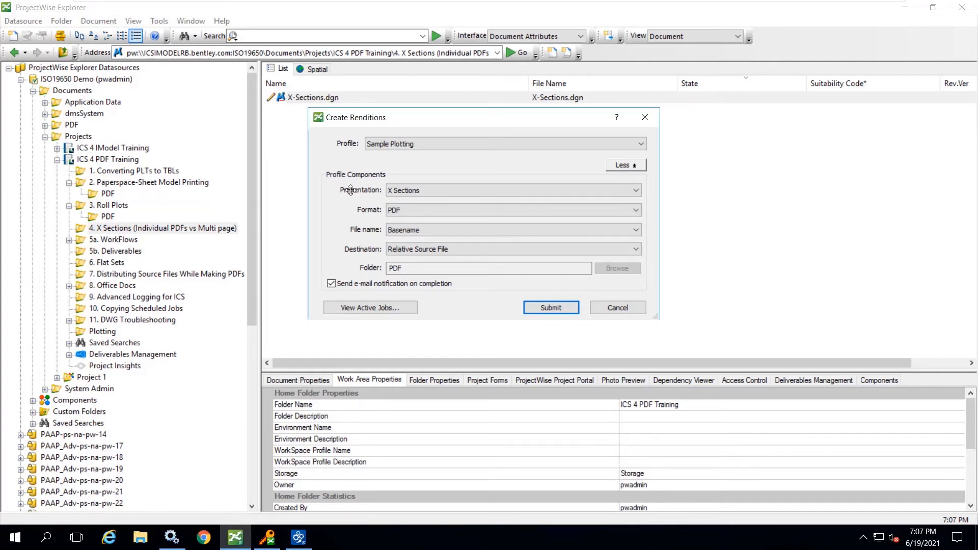
left_click(418, 232)
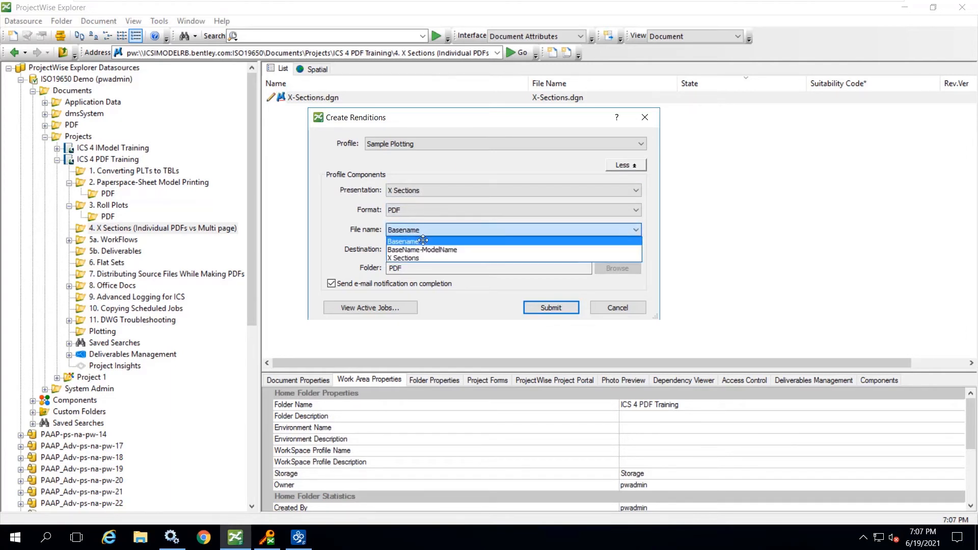
left_click(417, 258)
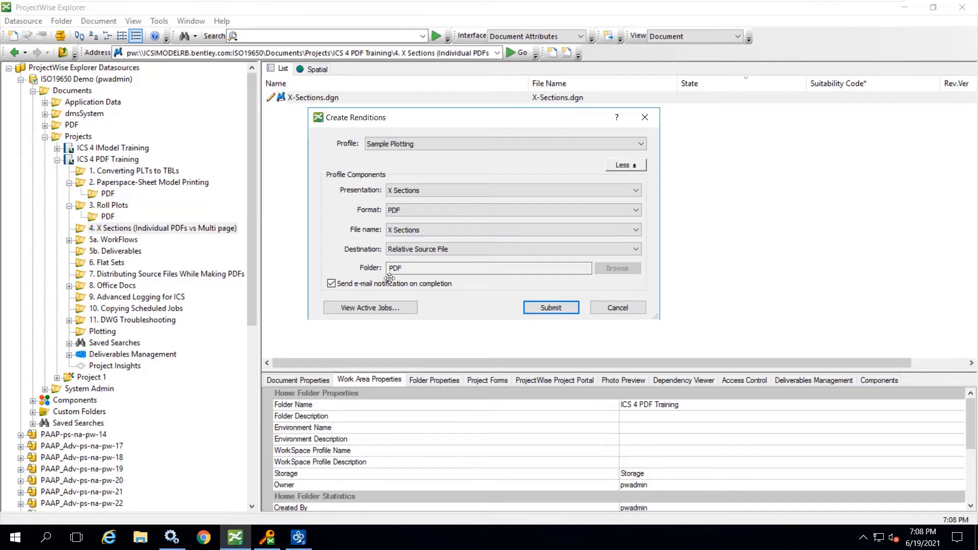
left_click(550, 308)
left_click(600, 327)
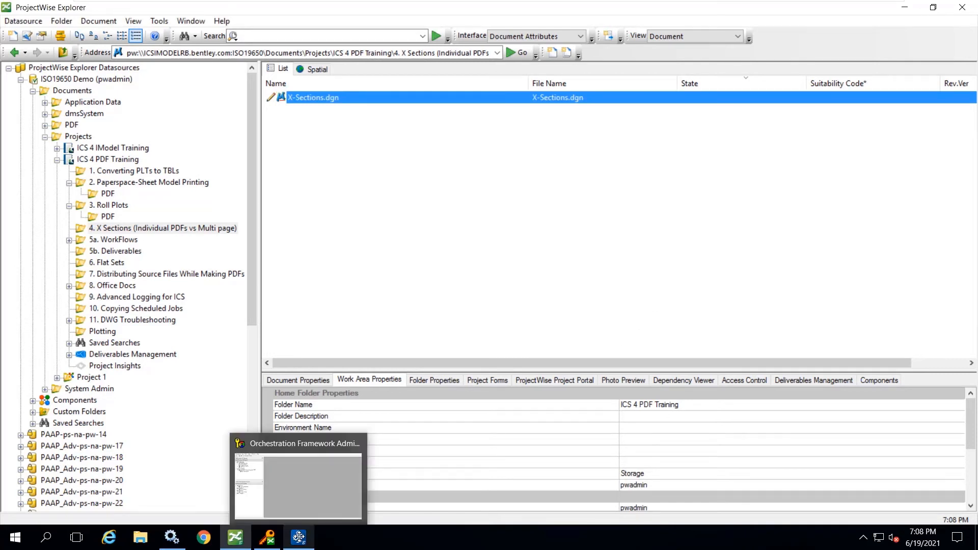
- Switch to Orchestration Framework Administrator, monitor the X-Sections rendition job's progress and details, and enlarge the monitor window
left_click(299, 537)
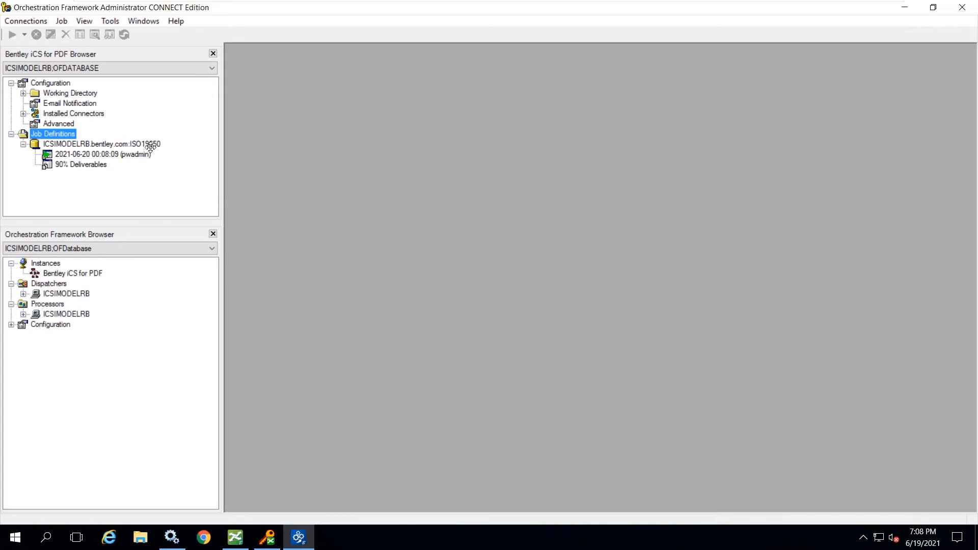
left_click(99, 154)
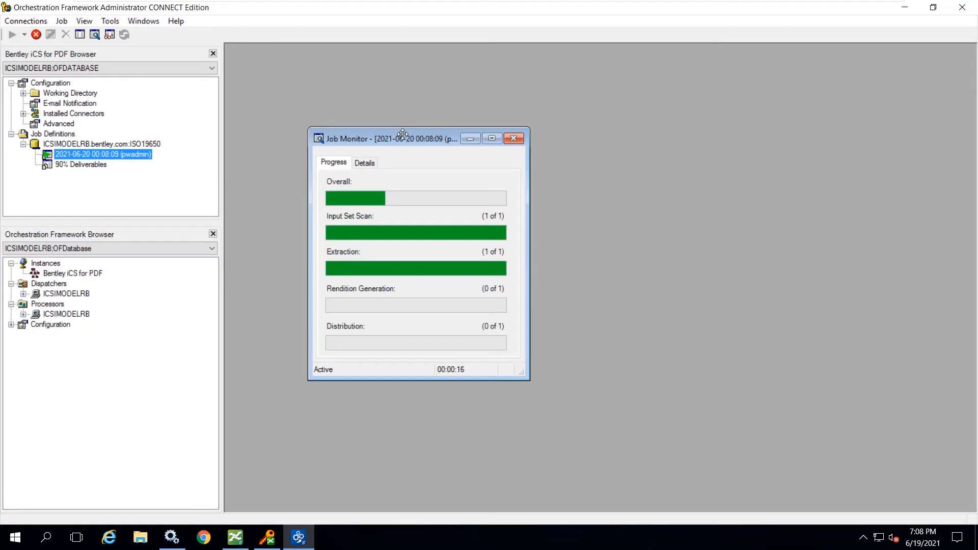
left_click(365, 163)
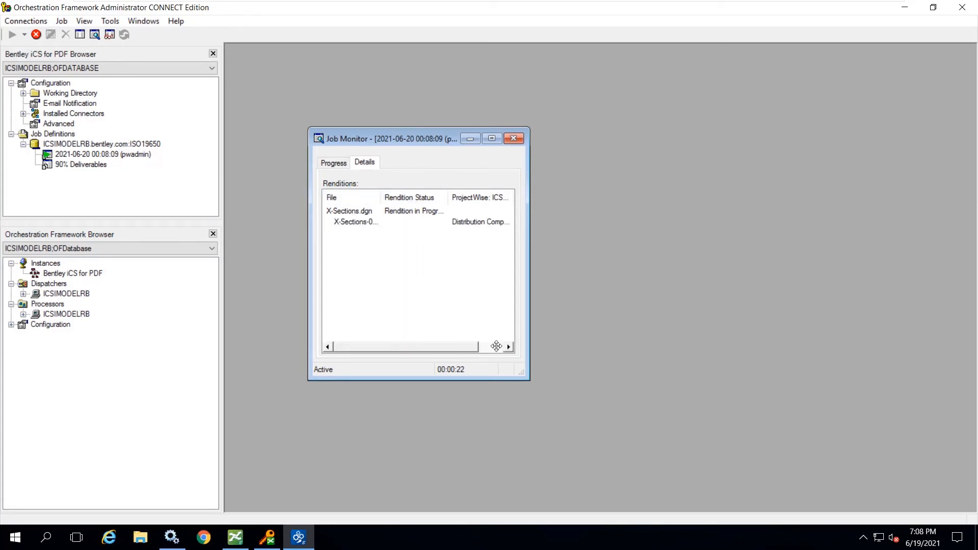
left_click_drag(528, 378, 674, 436)
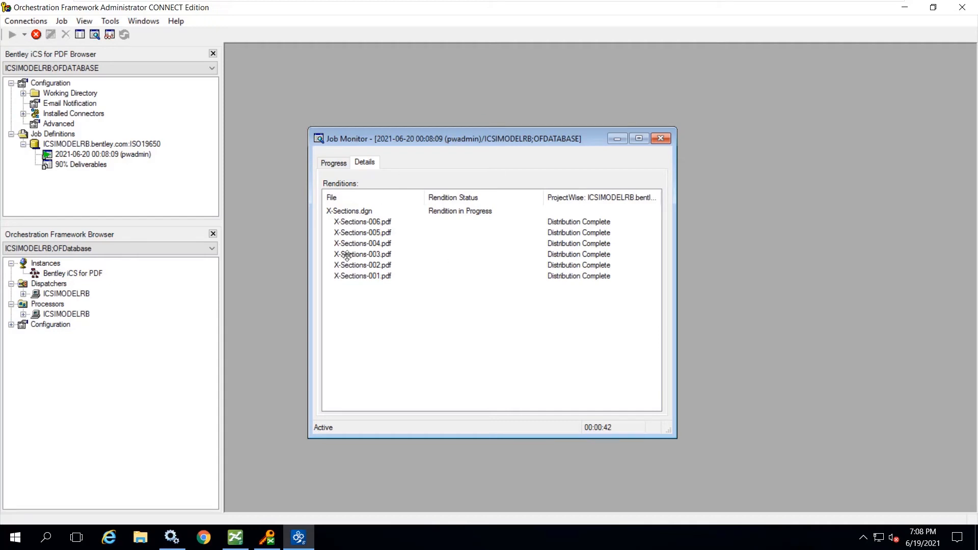
right_click(70, 154)
left_click(61, 154)
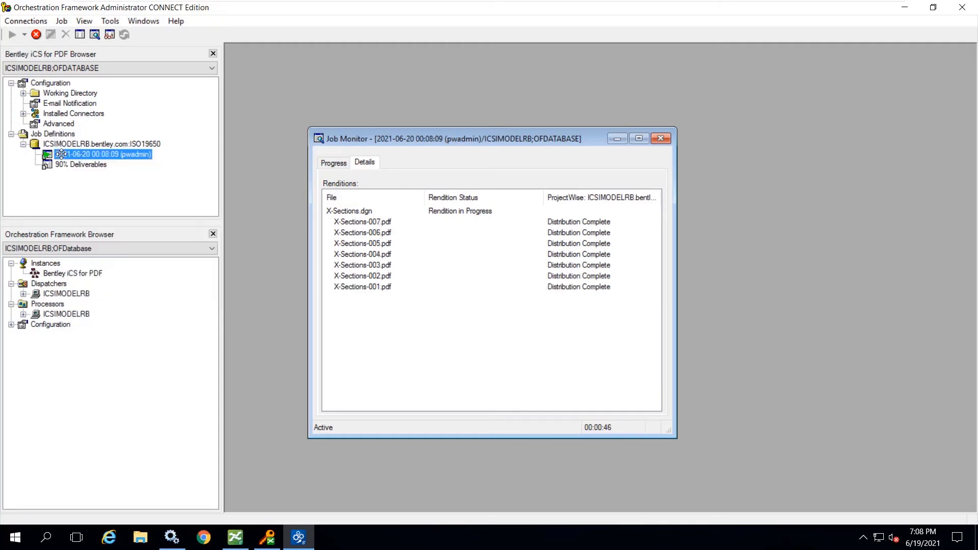
right_click(61, 154)
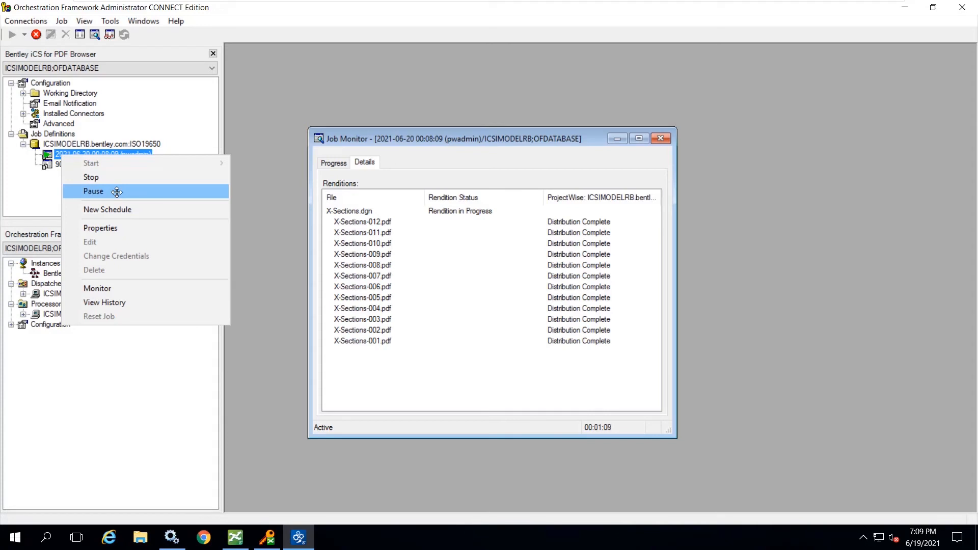
left_click(117, 191)
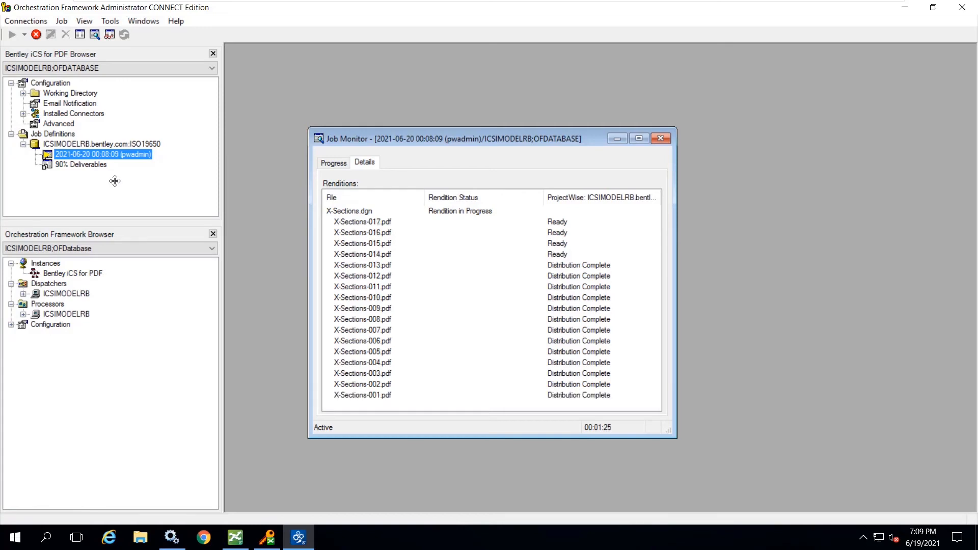
right_click(81, 156)
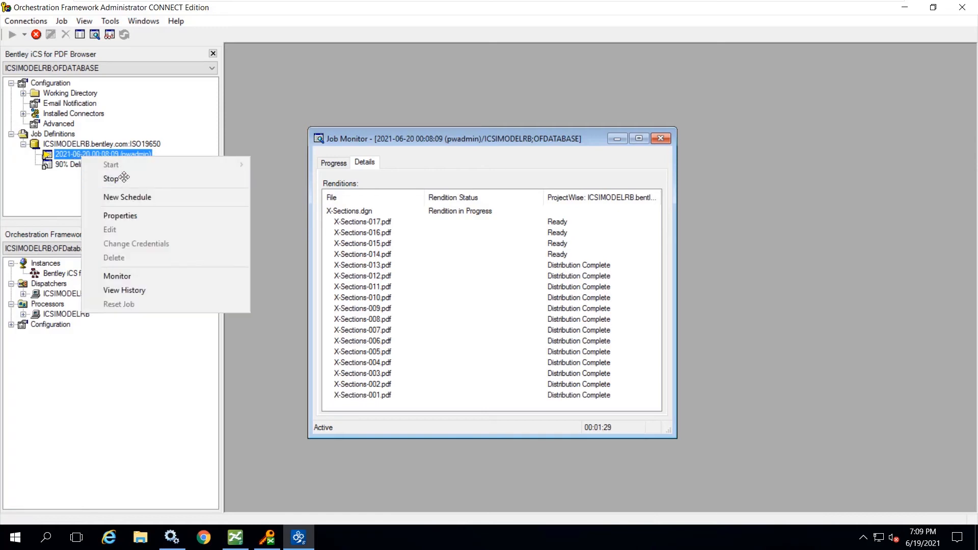
left_click(59, 154)
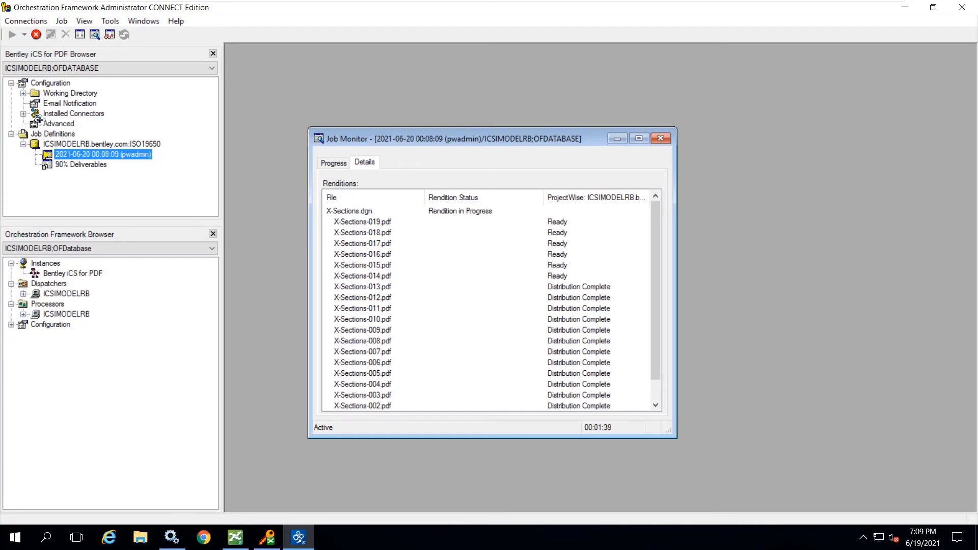
- Switch to ProjectWise Explorer and submit a PDF rendition job for the three roll plot DGNs in 3. Roll Plots using the Roll Plot presentation
left_click(235, 538)
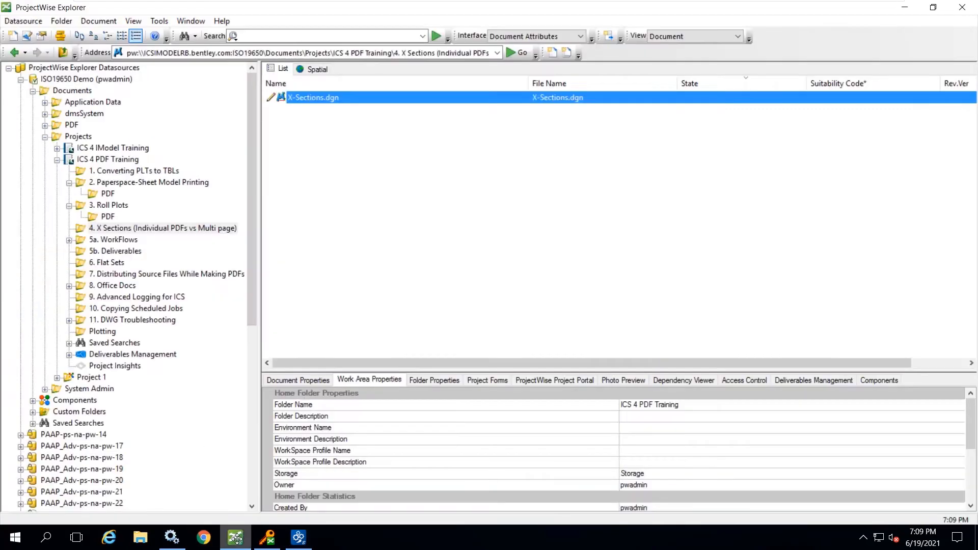
left_click(129, 182)
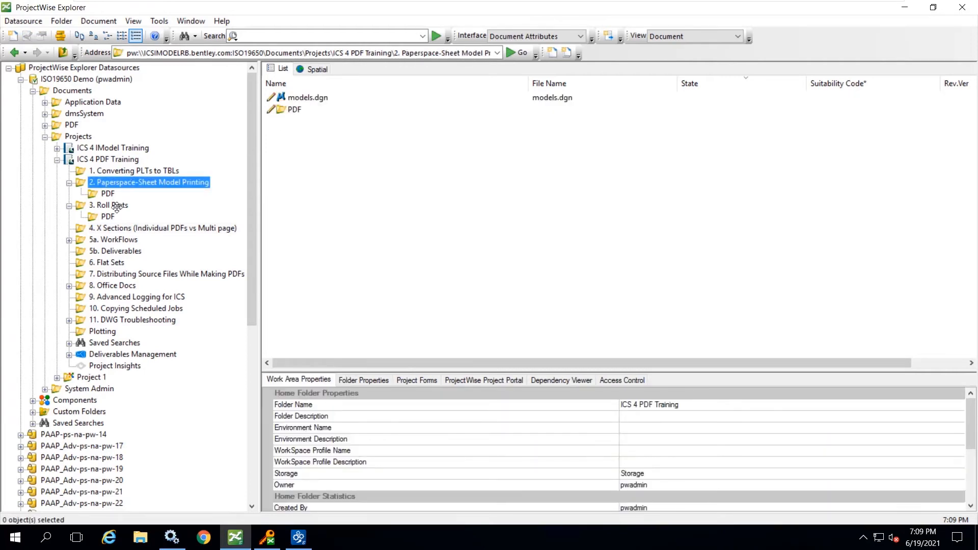
left_click(116, 207)
left_click(328, 118)
key("ctrl+a")
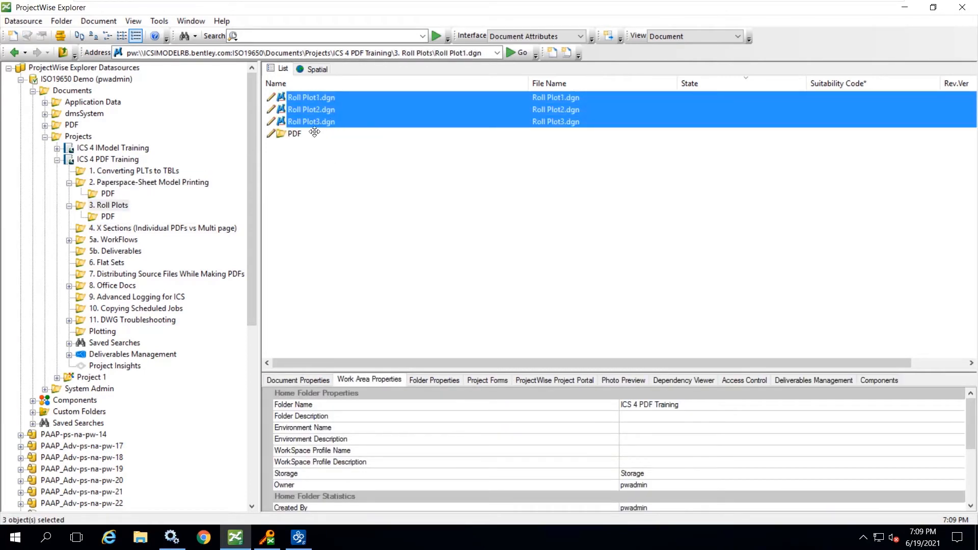
right_click(312, 103)
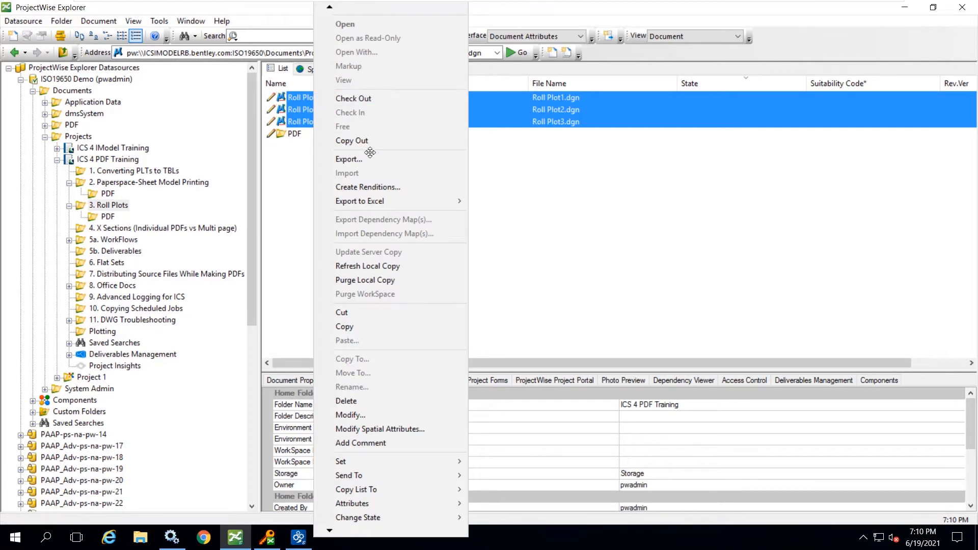
left_click(363, 187)
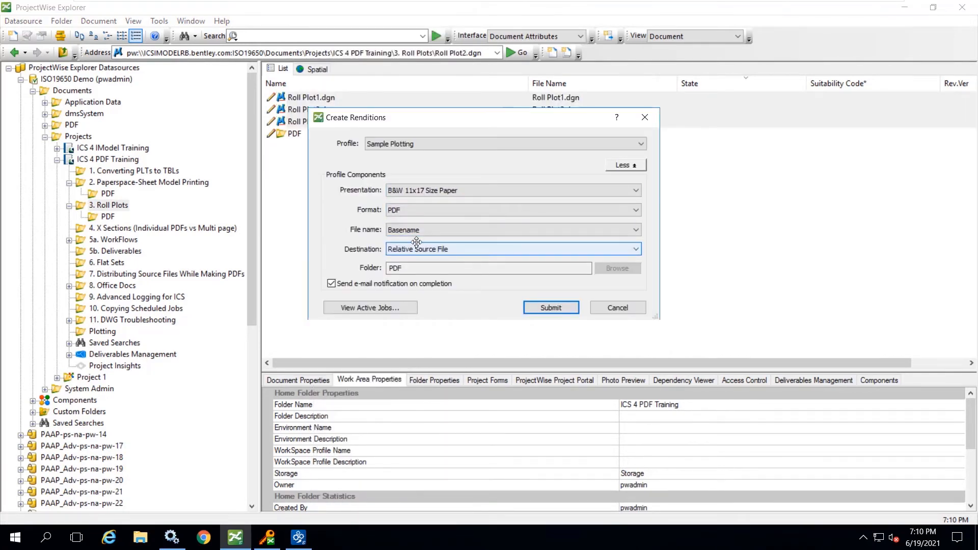
left_click(552, 308)
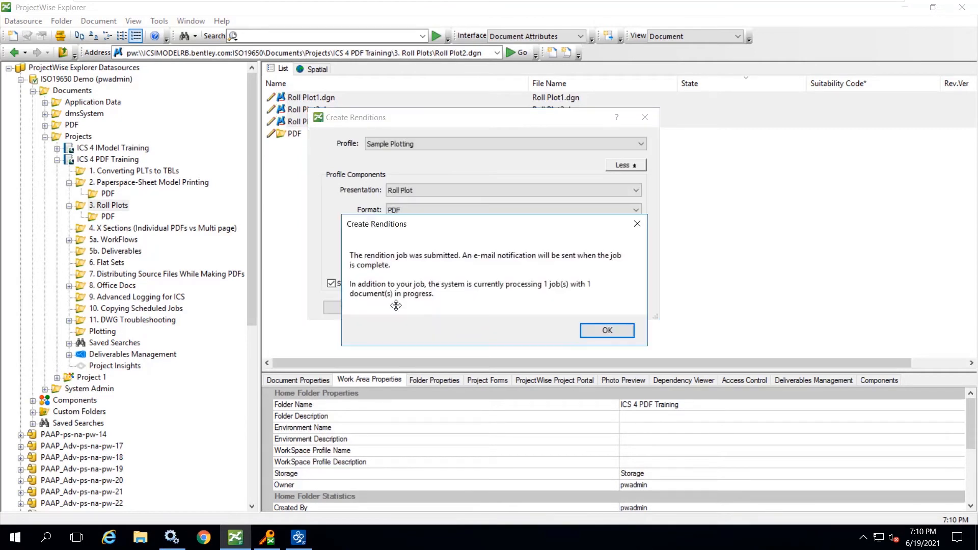
left_click(603, 331)
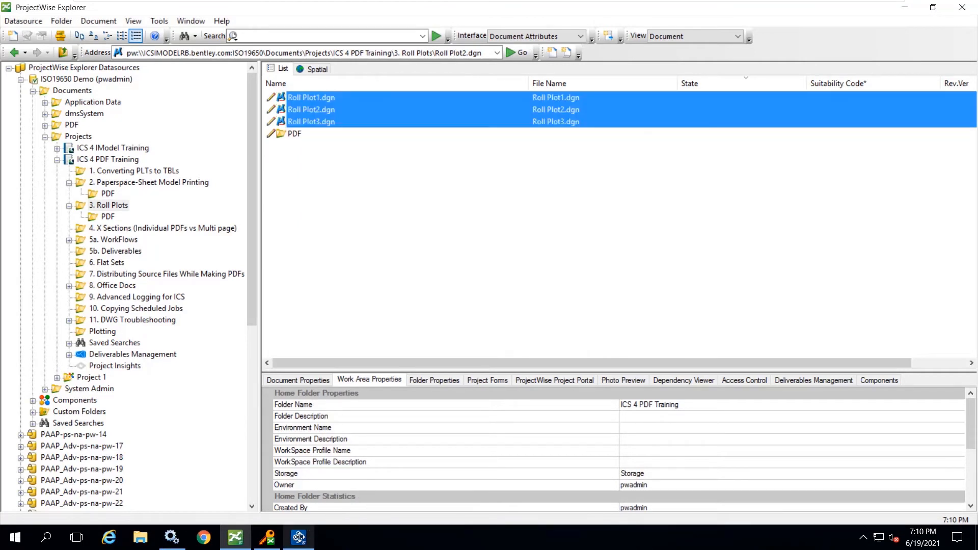
- Switch to Orchestration Framework Administrator, monitor the new roll plots job beside the X-Sections monitor, and show its details
left_click(298, 537)
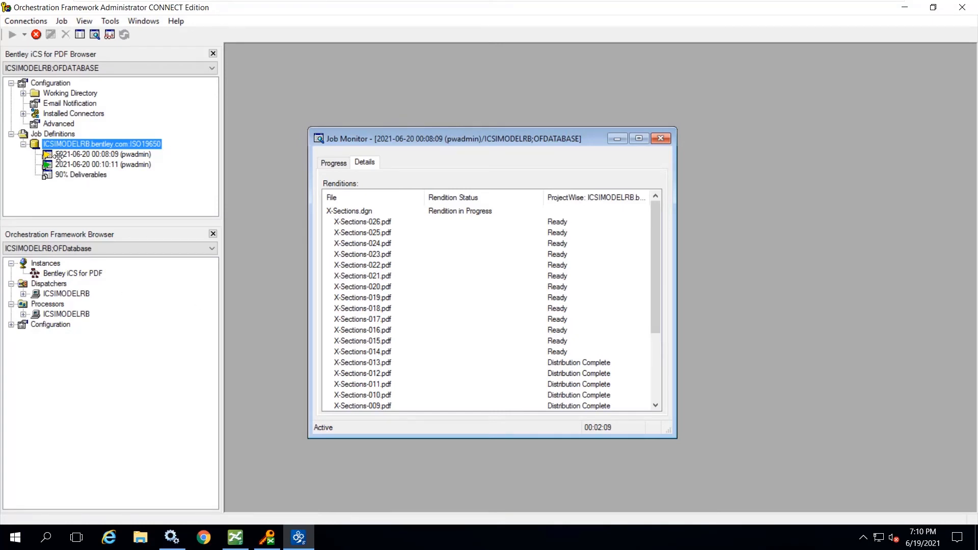
left_click(83, 165)
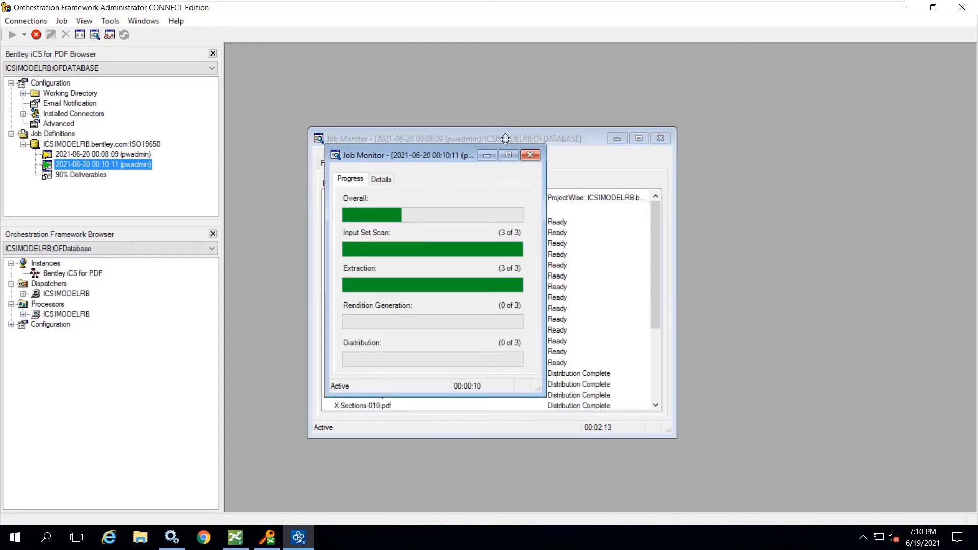
left_click_drag(403, 155, 791, 132)
left_click(773, 161)
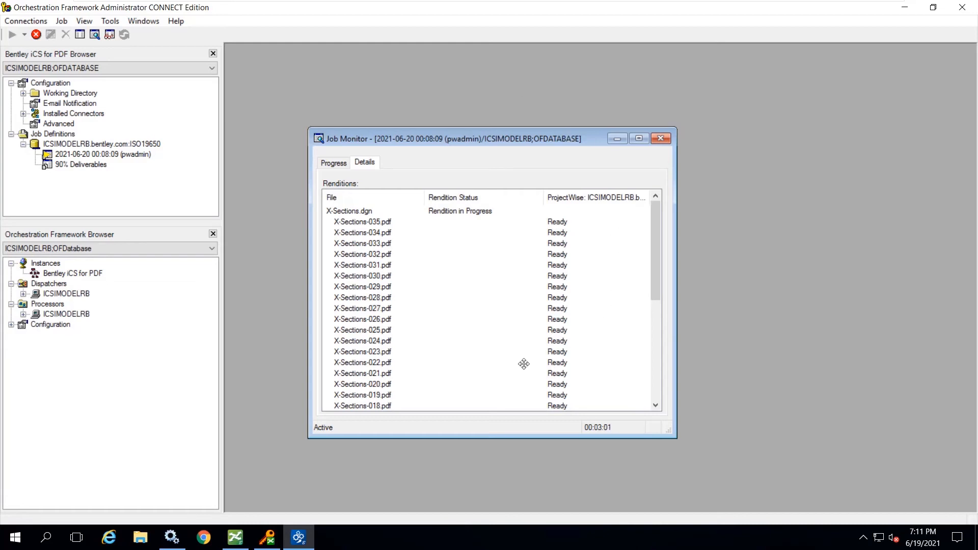
- Review the distribution status of the individual PDFs in the paused X-Sections job
scroll(540, 356, "down", 4)
scroll(559, 348, "down", 2)
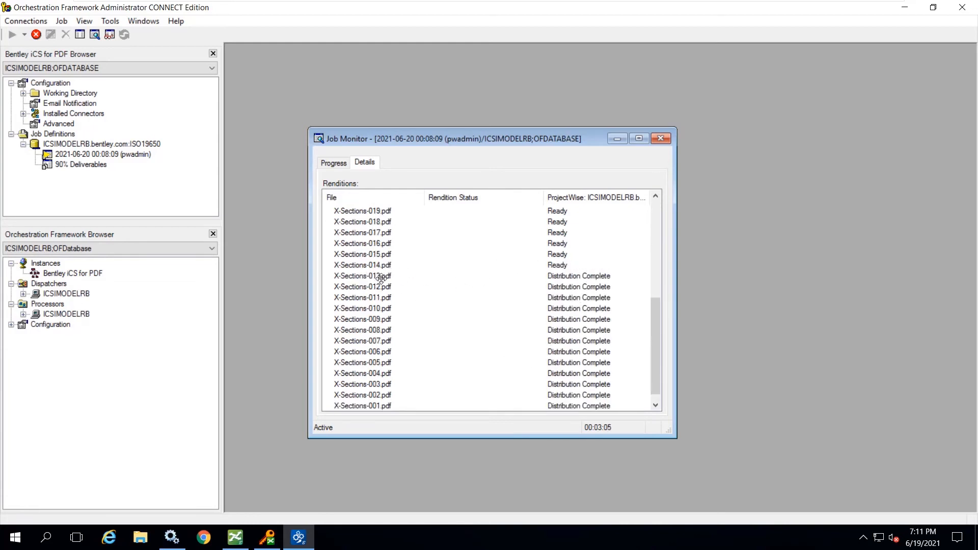
scroll(498, 327, "up", 2)
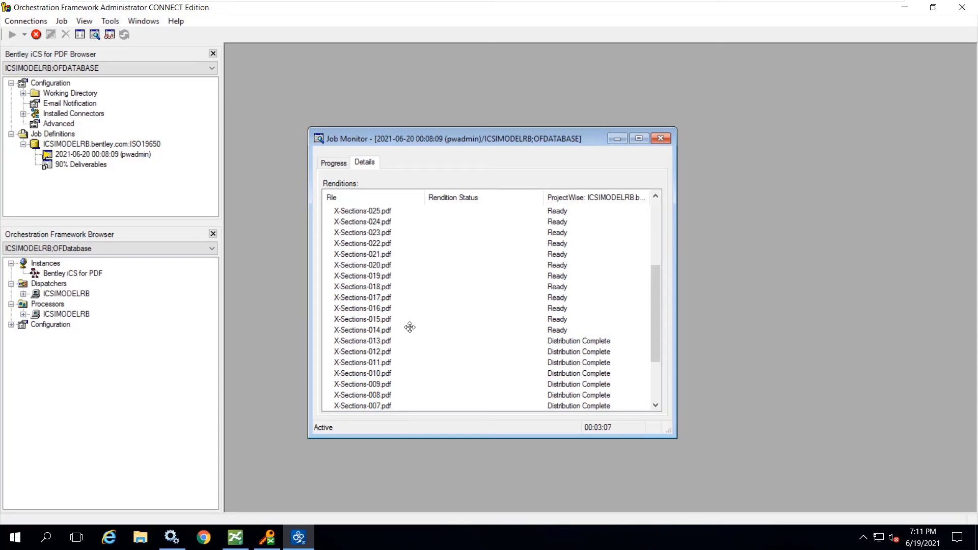
scroll(423, 288, "up", 3)
scroll(423, 288, "up", 1)
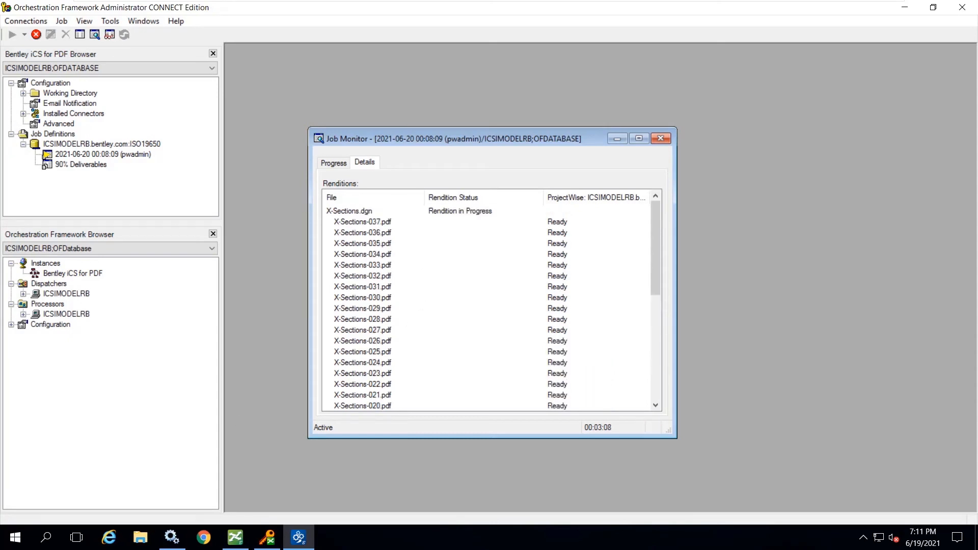
- Switch to ProjectWise Explorer and show the contents of the PDF folder under 4. X Sections
left_click(235, 537)
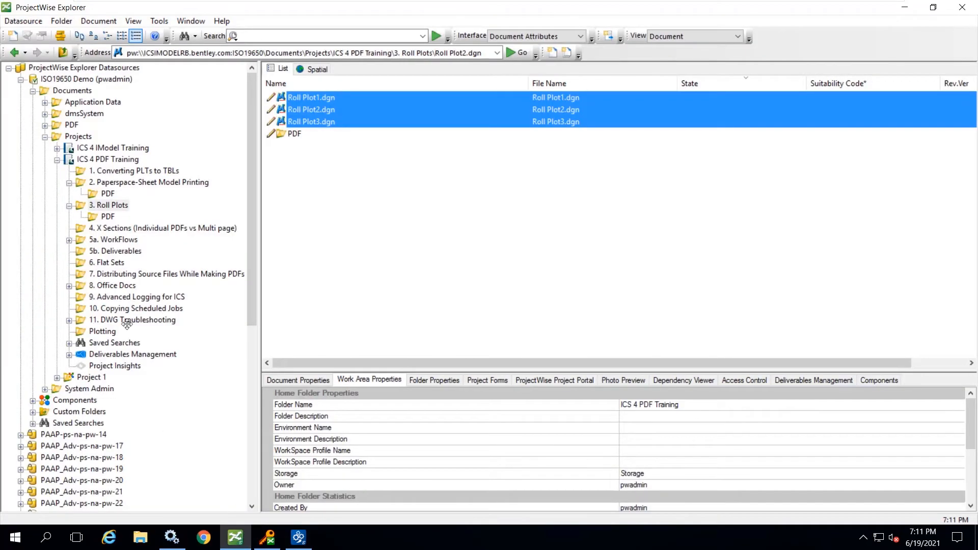
left_click(97, 228)
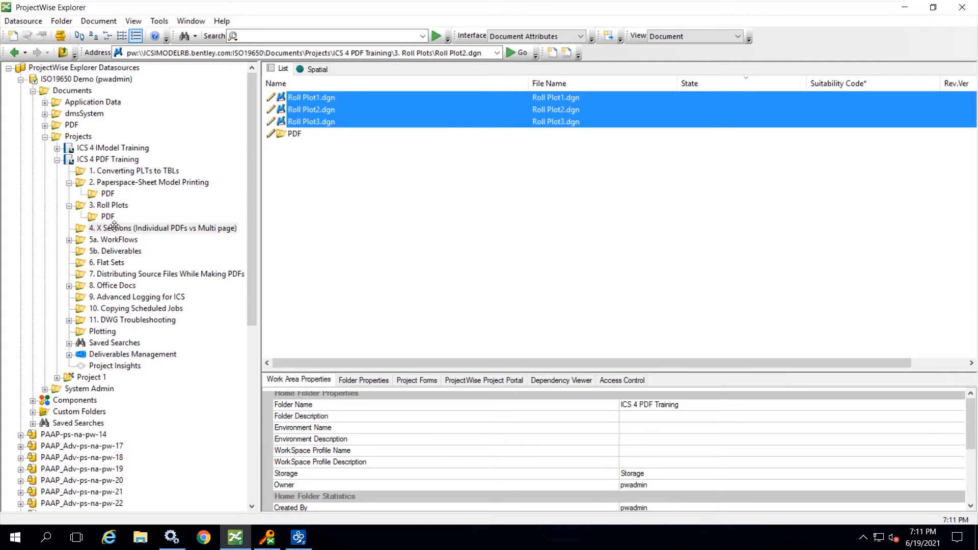
double_click(296, 110)
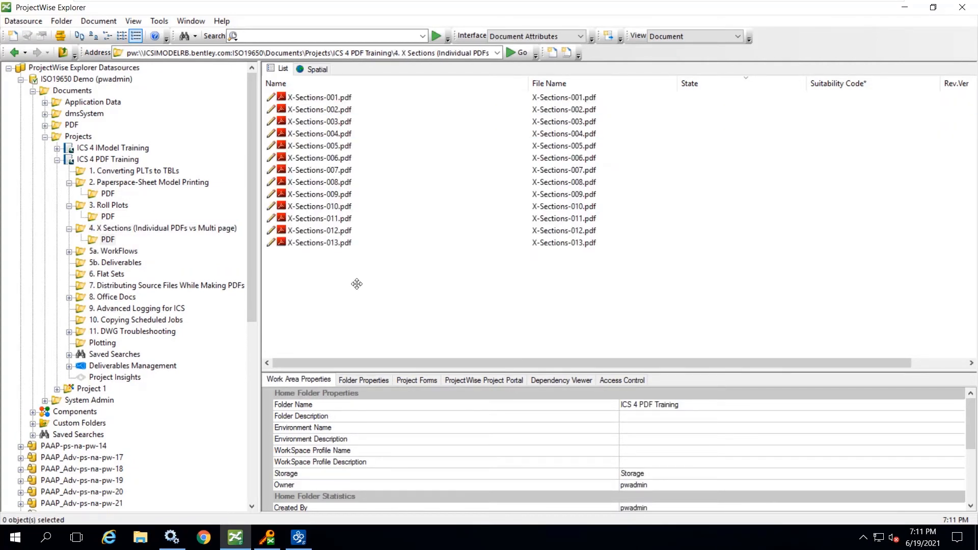
- Switch to Orchestration Framework Administrator and resume the paused X-Sections rendition job
left_click(298, 537)
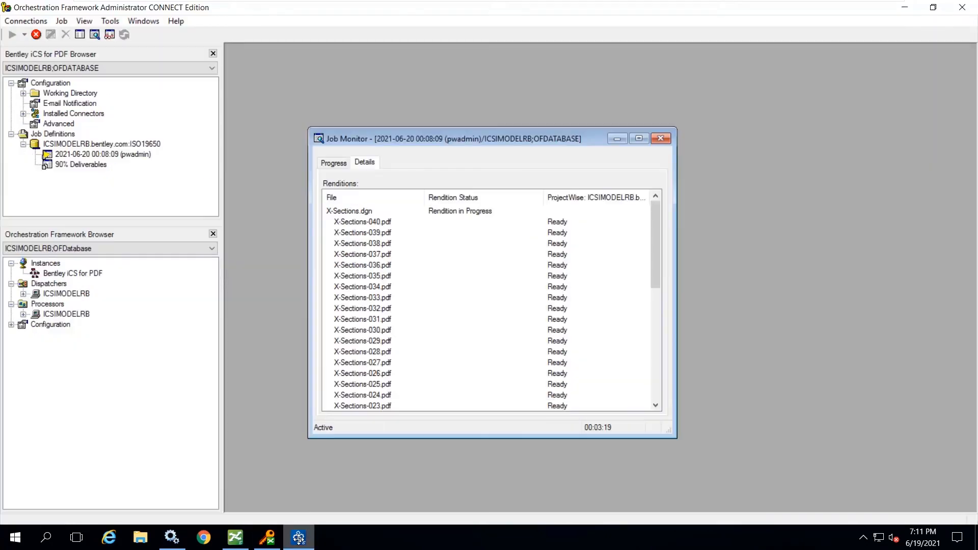
left_click(105, 154)
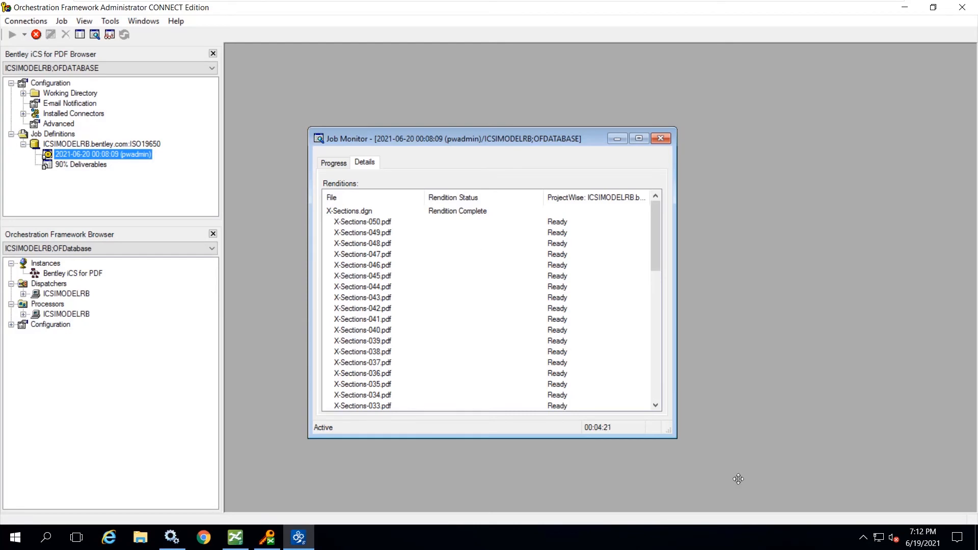
right_click(90, 154)
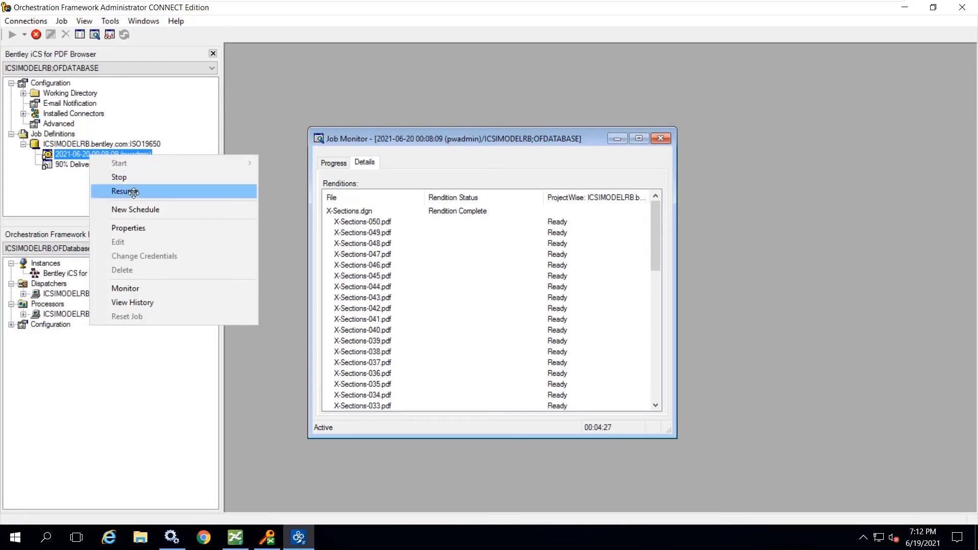
left_click(133, 192)
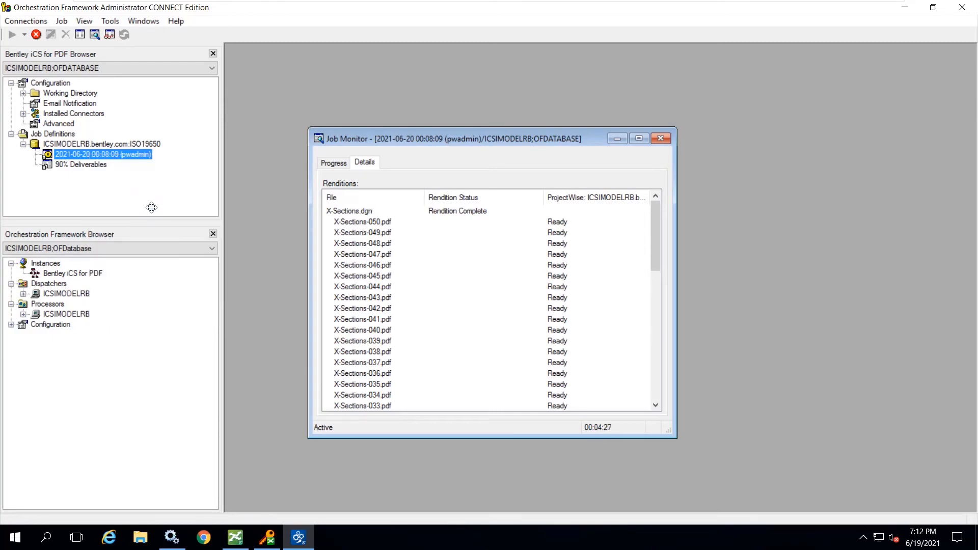
- Switch to ProjectWise Explorer and review the updated list of X-Sections PDFs in the output folder
left_click(238, 537)
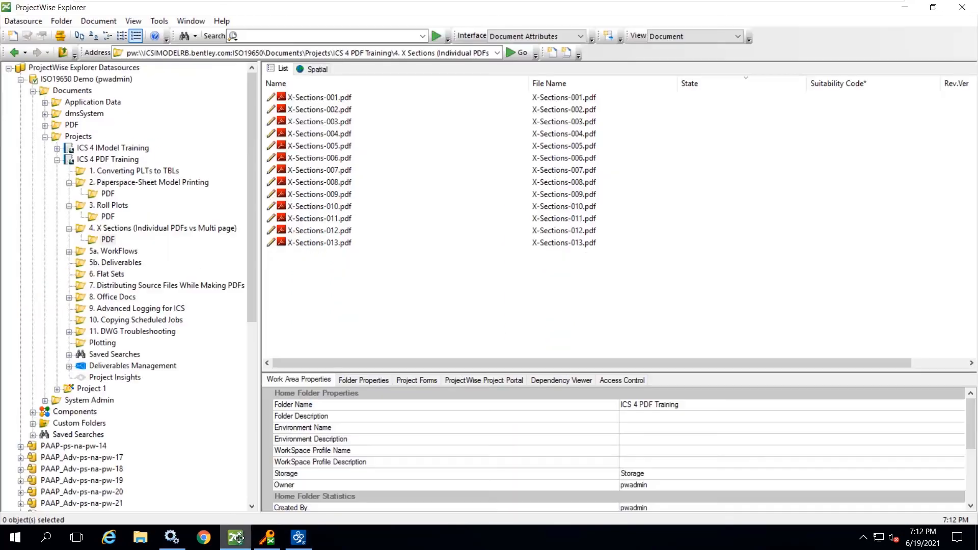
left_click(811, 241)
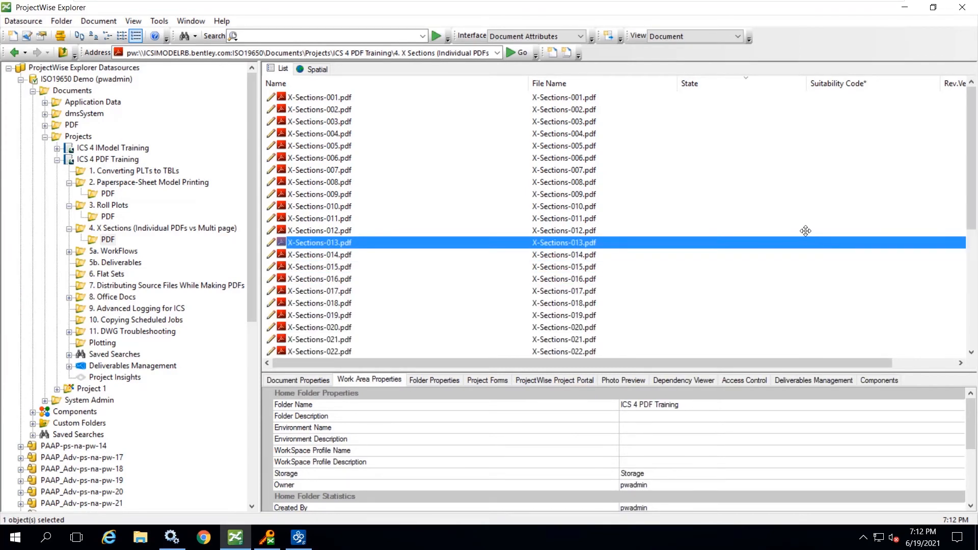
scroll(728, 243, "down", 6)
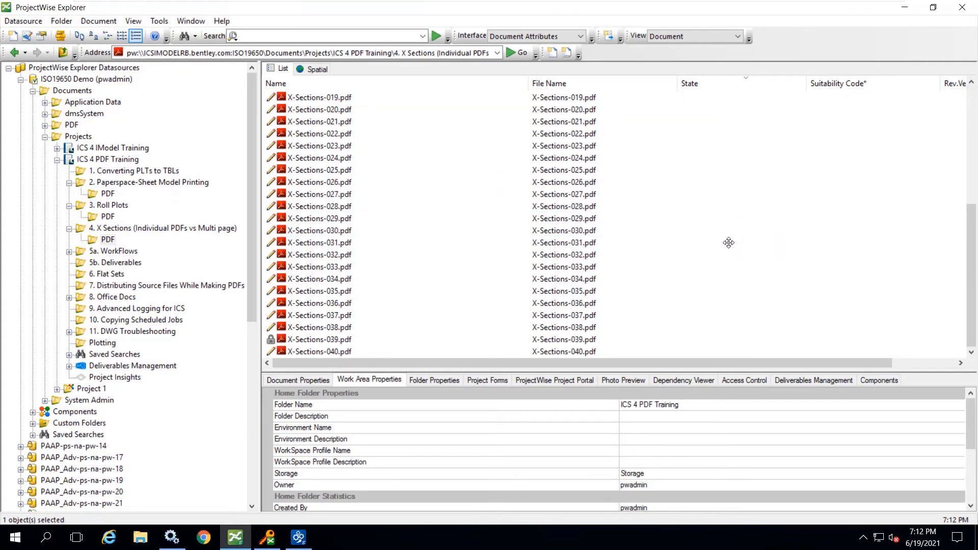
scroll(728, 242, "up", 6)
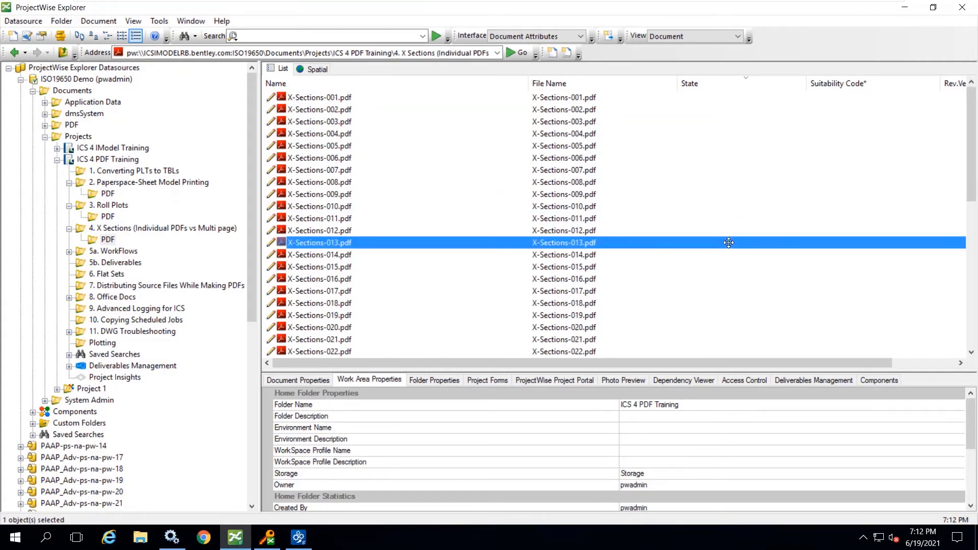
- Switch to Orchestration Framework Administrator and pause the iCS for PDF service for all job definitions
left_click(298, 538)
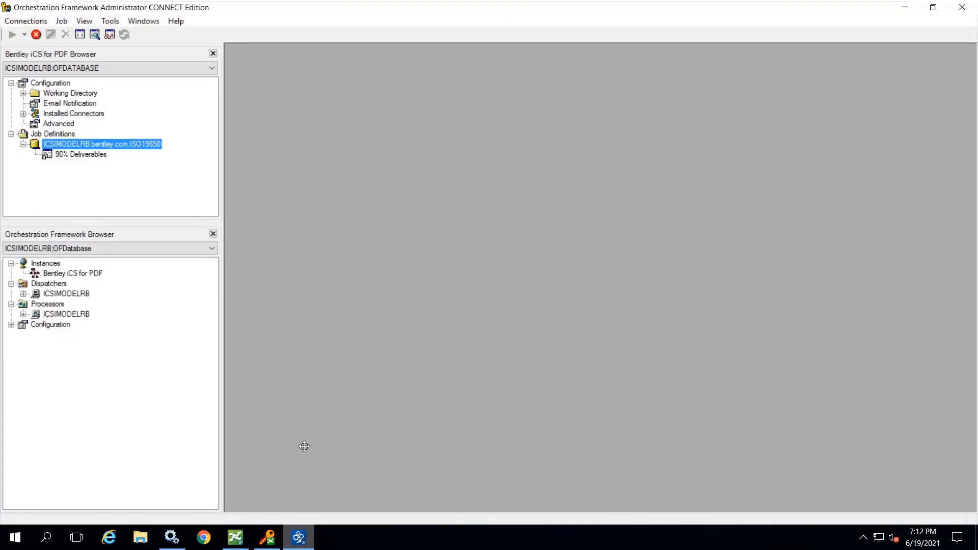
left_click(66, 135)
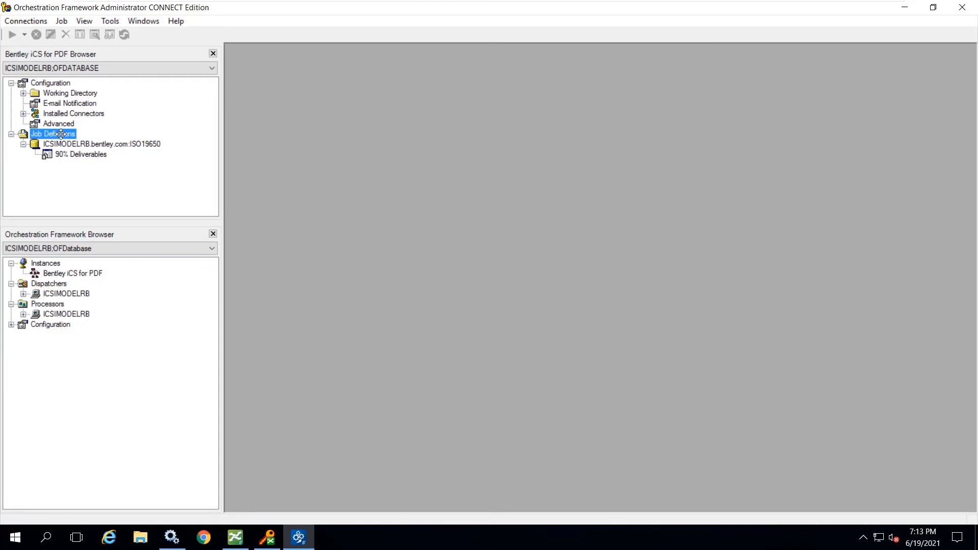
right_click(61, 134)
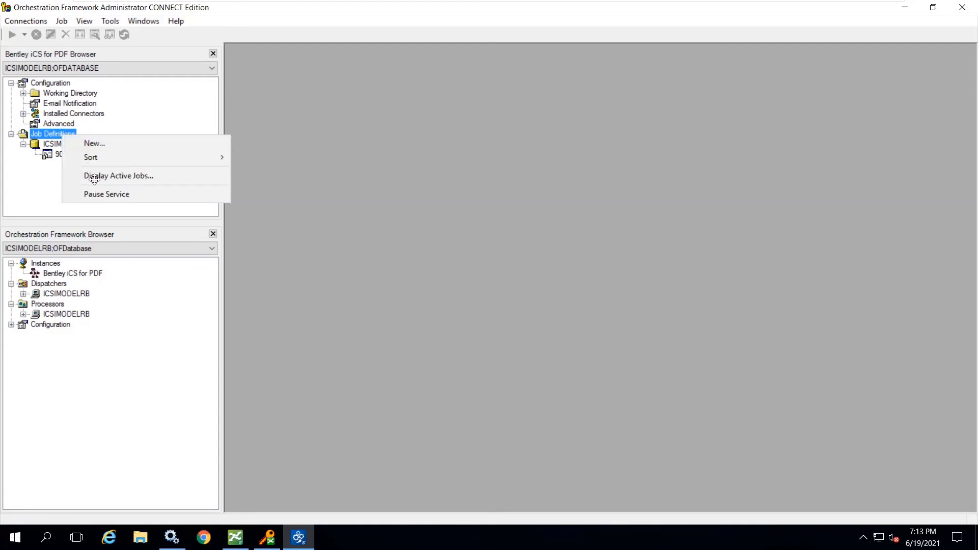
left_click(104, 197)
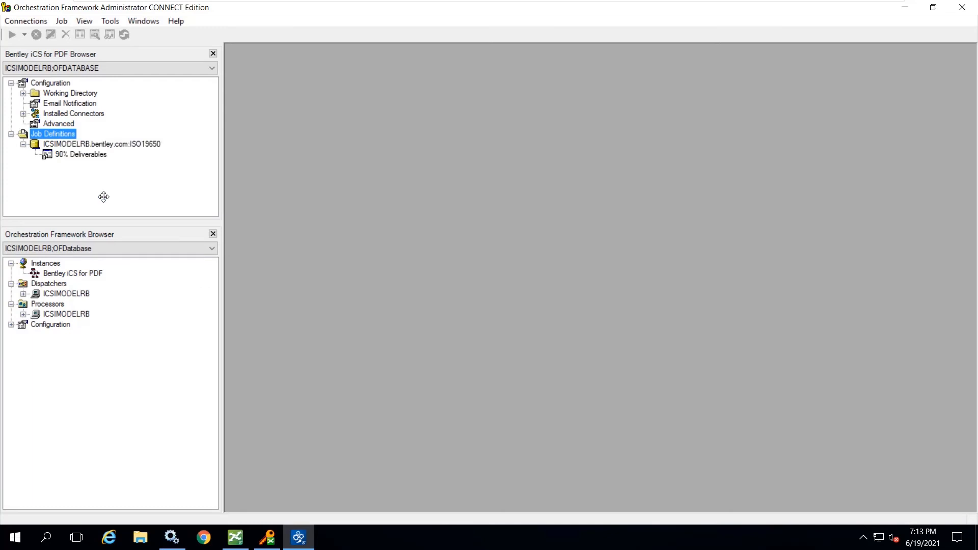
- Switch to ProjectWise Explorer and try to submit a Sample Plotting rendition job for all three roll plots in 3. Roll Plots
key("alt+Tab")
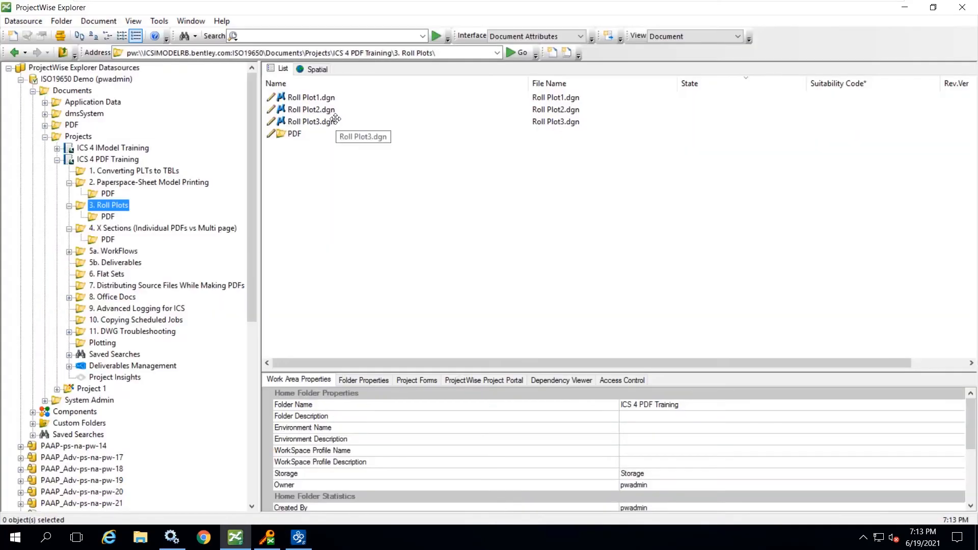
left_click(317, 121)
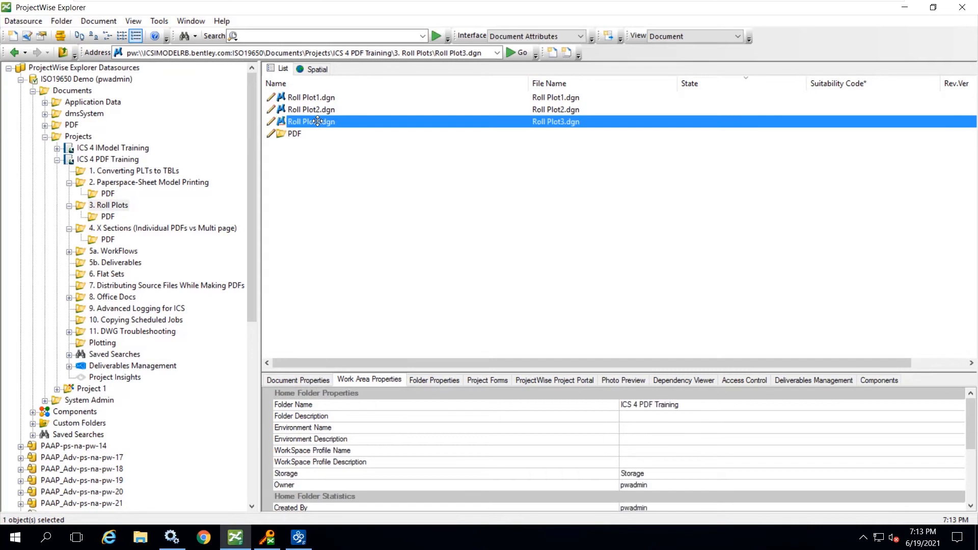
key("ctrl+a")
right_click(321, 105)
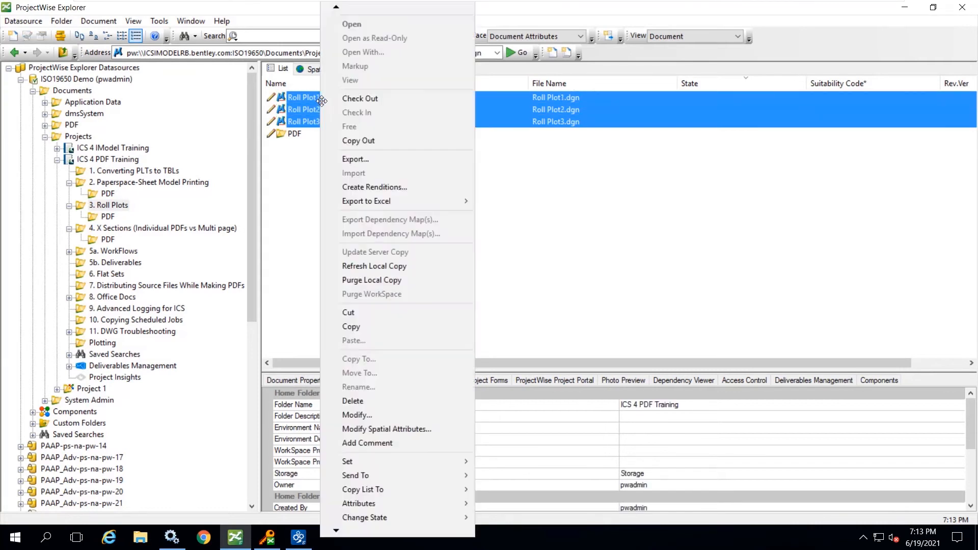
left_click(374, 188)
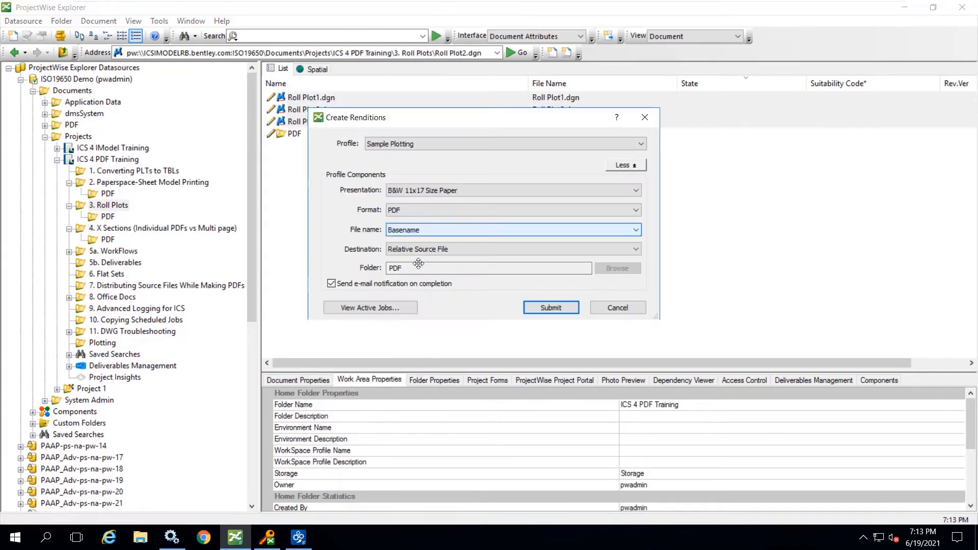
left_click(544, 309)
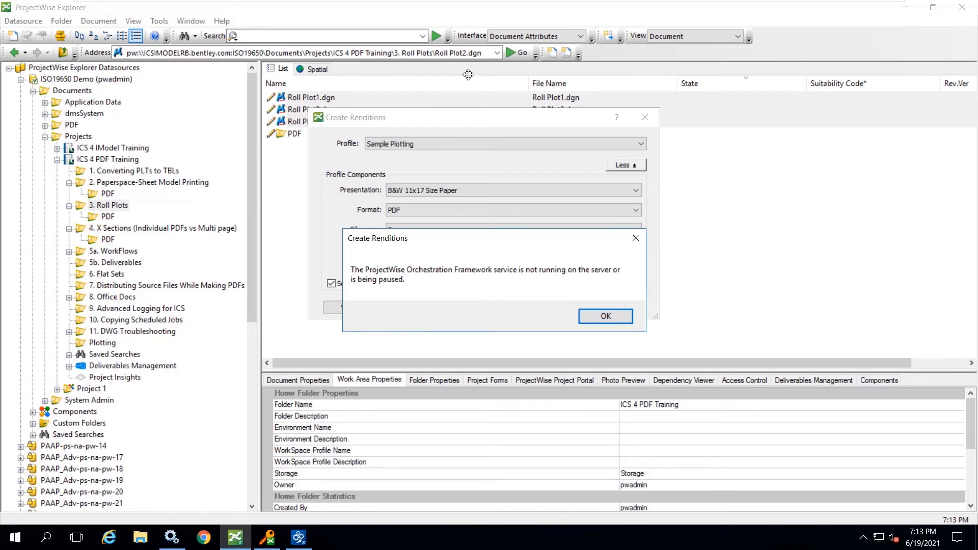
left_click(603, 316)
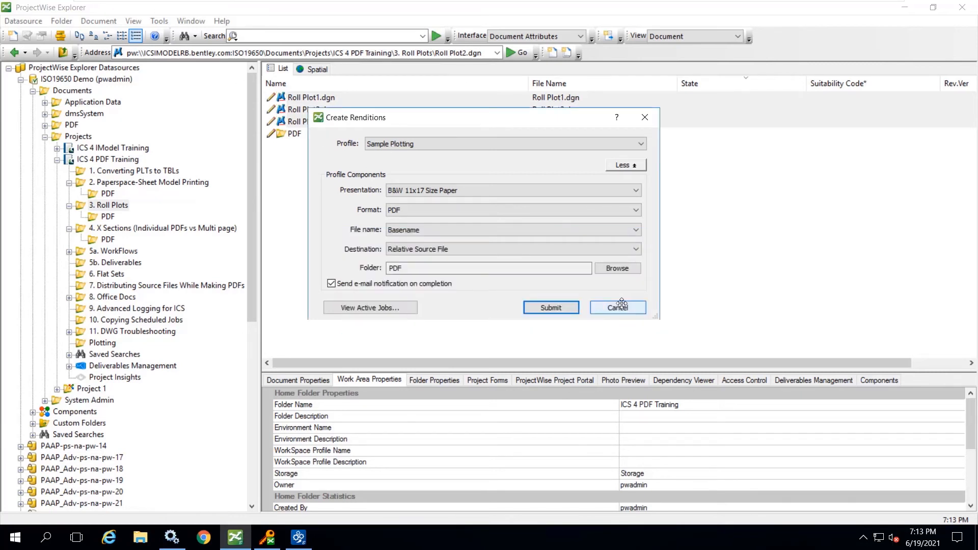
left_click(620, 306)
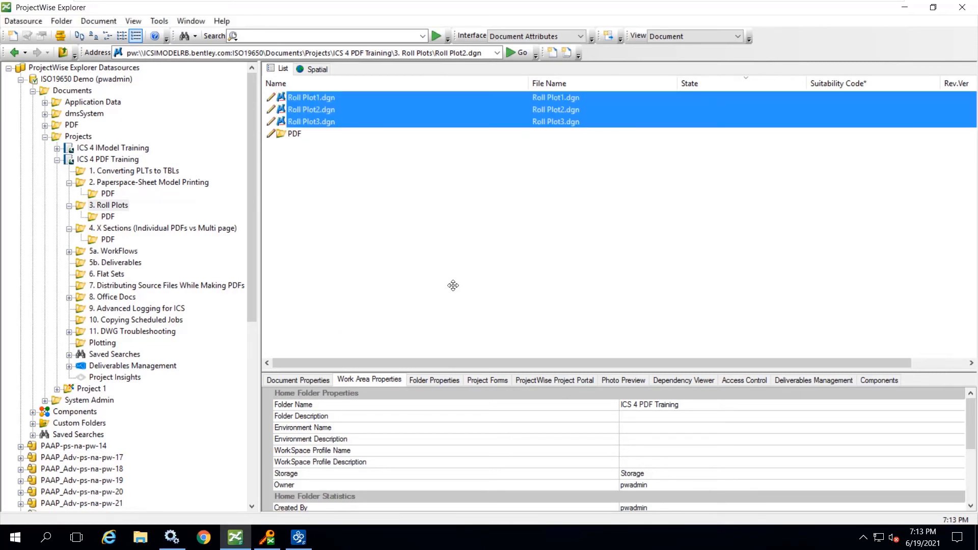
- Switch to Orchestration Framework Administrator and resume the iCS for PDF service for all job definitions
left_click(299, 538)
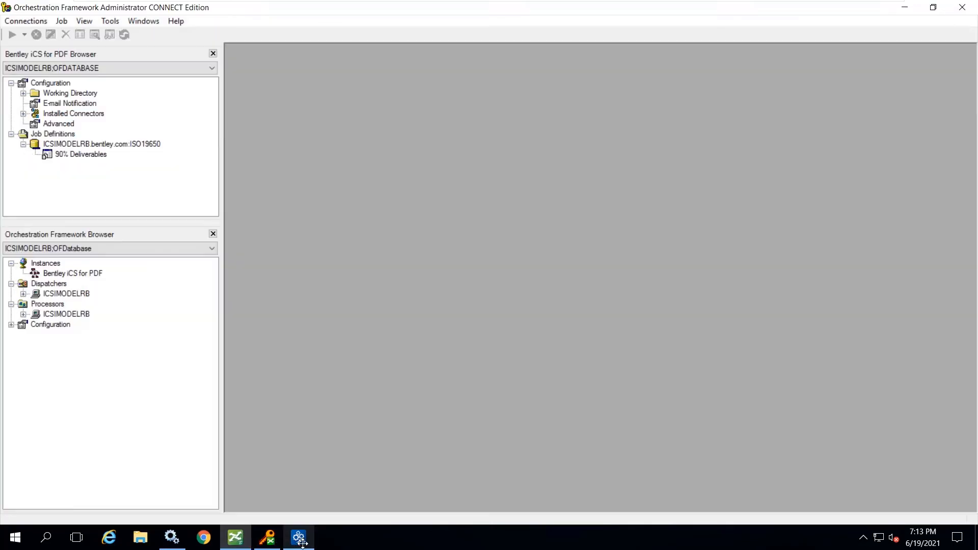
left_click(52, 134)
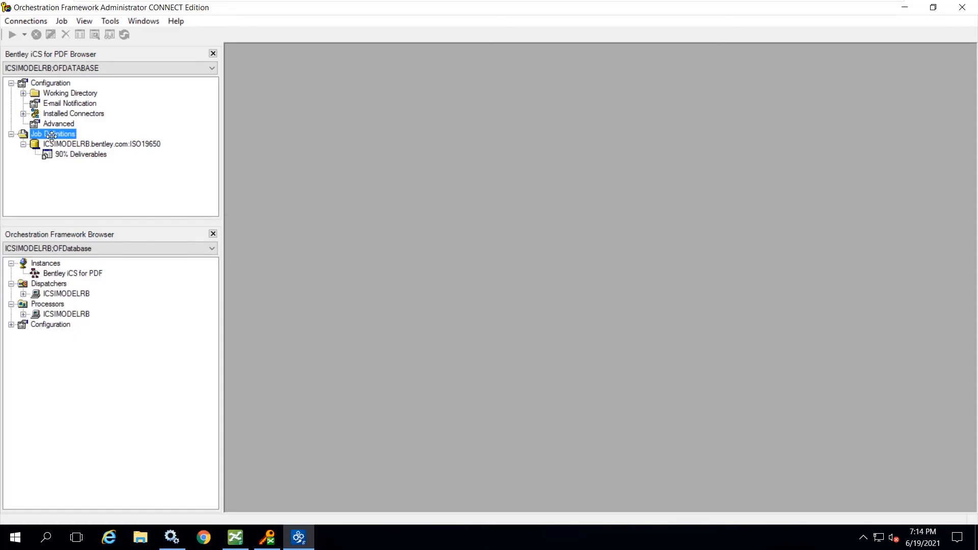
right_click(66, 132)
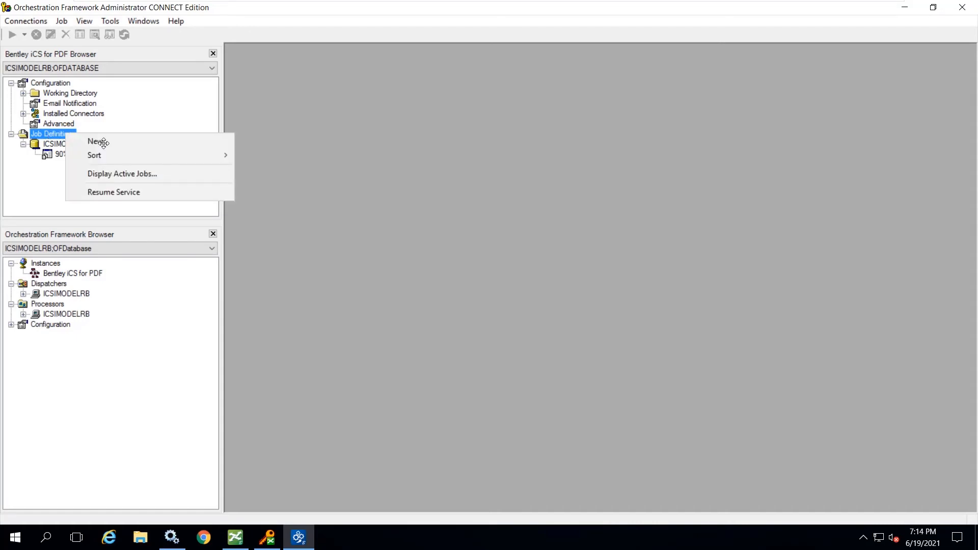
left_click(115, 192)
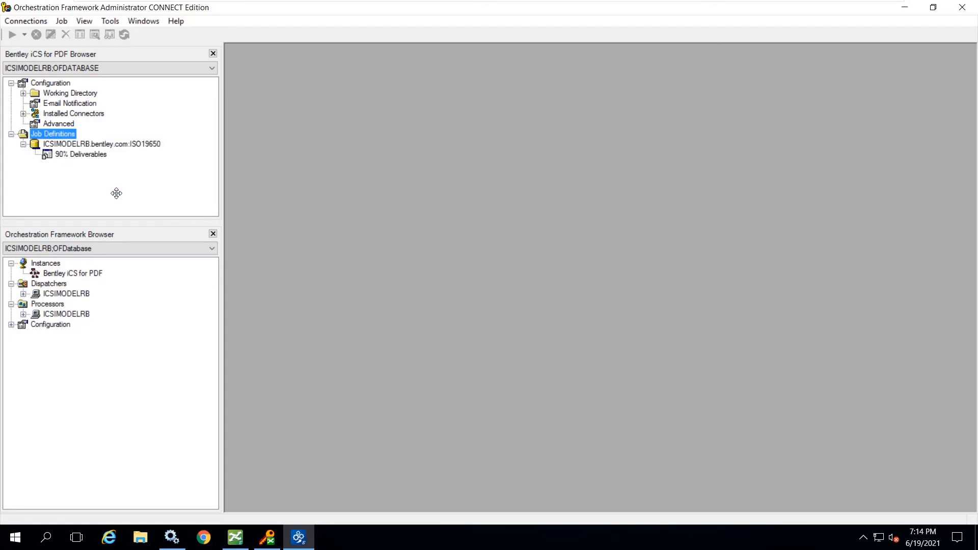
- Switch to ProjectWise Explorer and select the 30% Approved and 60% Approved DGN documents in 5a. WorkFlows
left_click(235, 538)
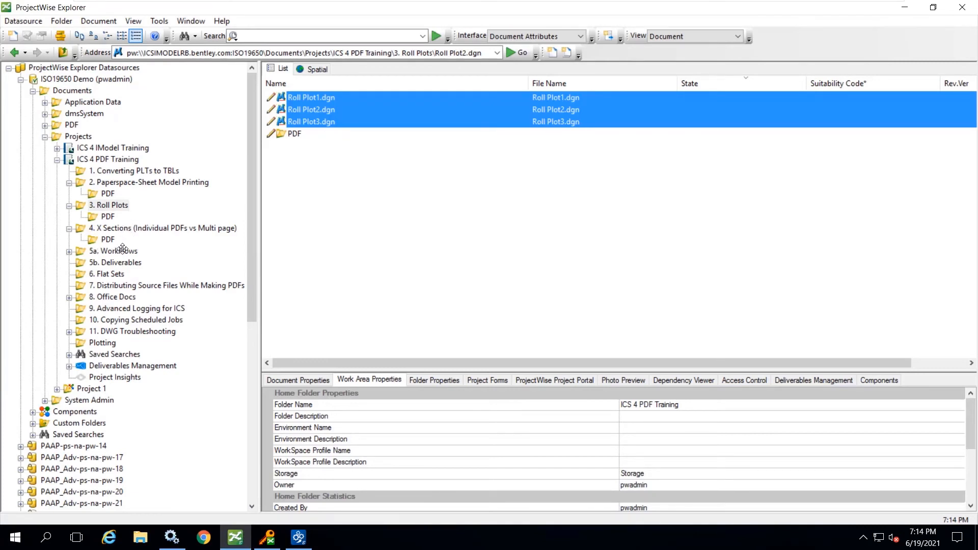
left_click(121, 251)
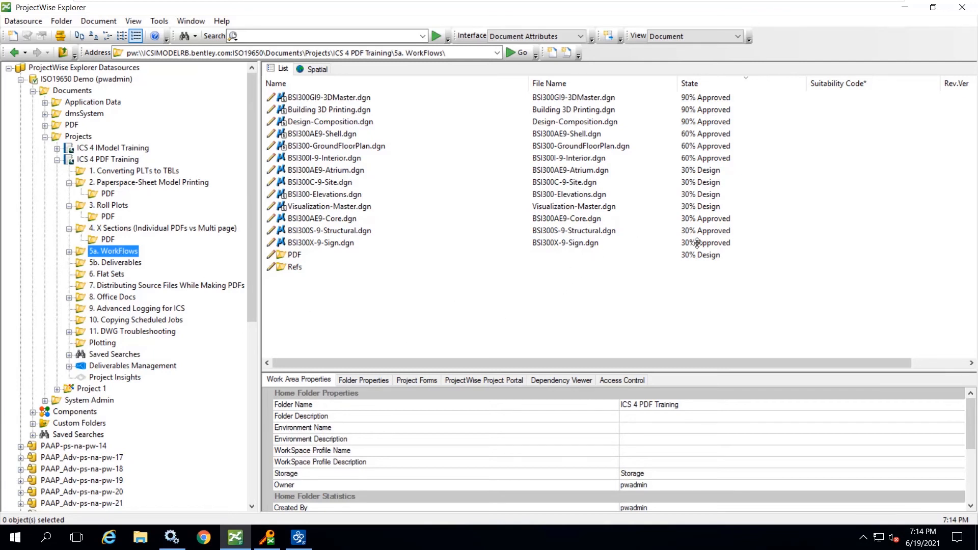
left_click_drag(696, 246, 707, 216)
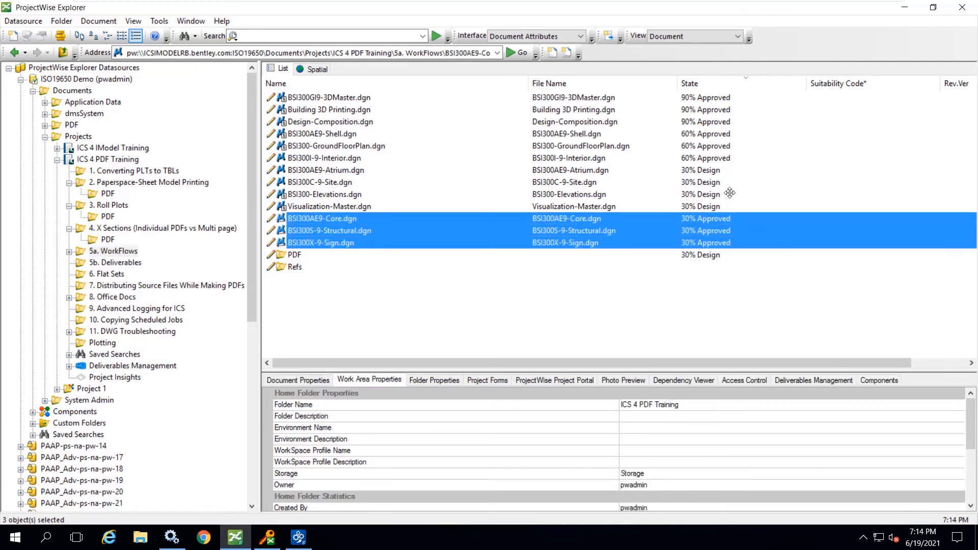
left_click(718, 154, "ctrl")
left_click(713, 142, "ctrl")
left_click(716, 133, "ctrl")
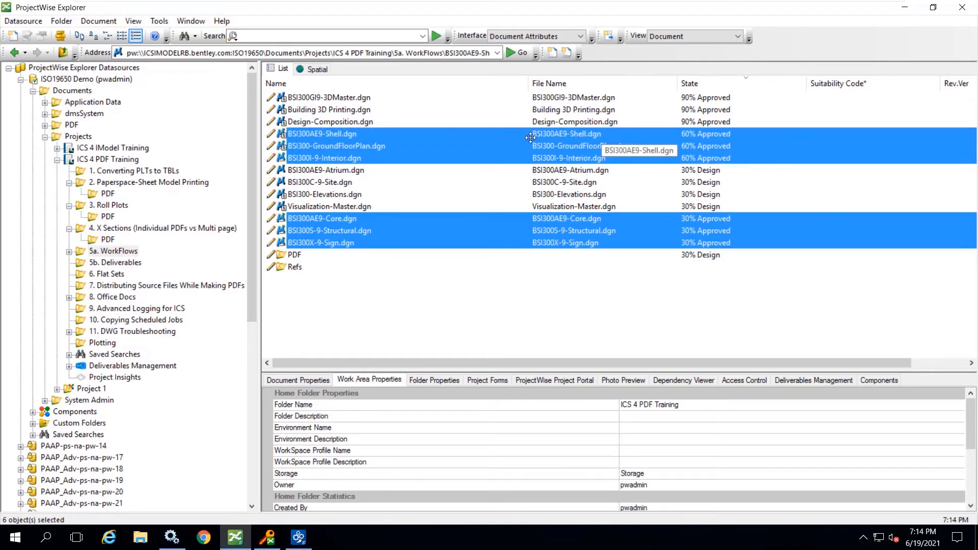
- Submit a rendition job for the selected documents with B&W 11x17 Size Paper and the destination Relative to Parent Work Area
right_click(497, 145)
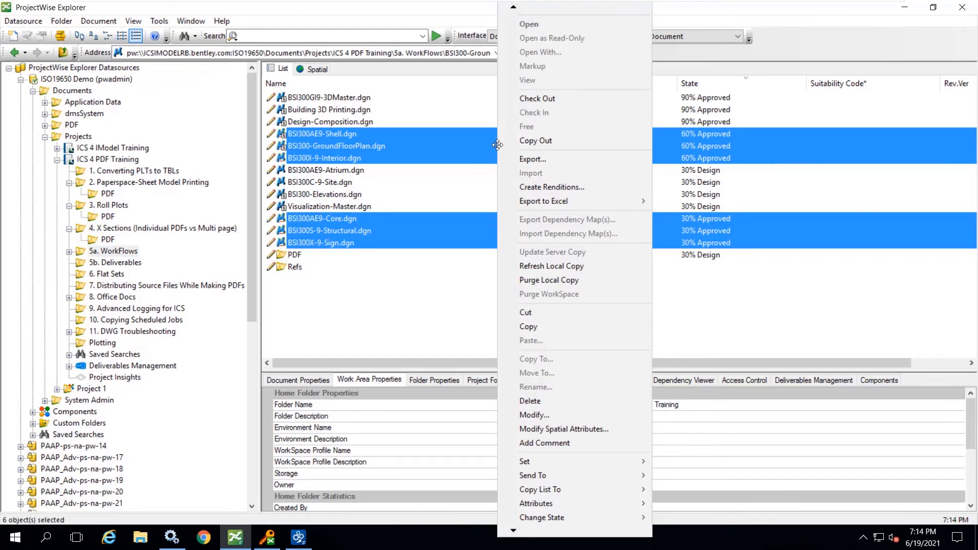
left_click(547, 184)
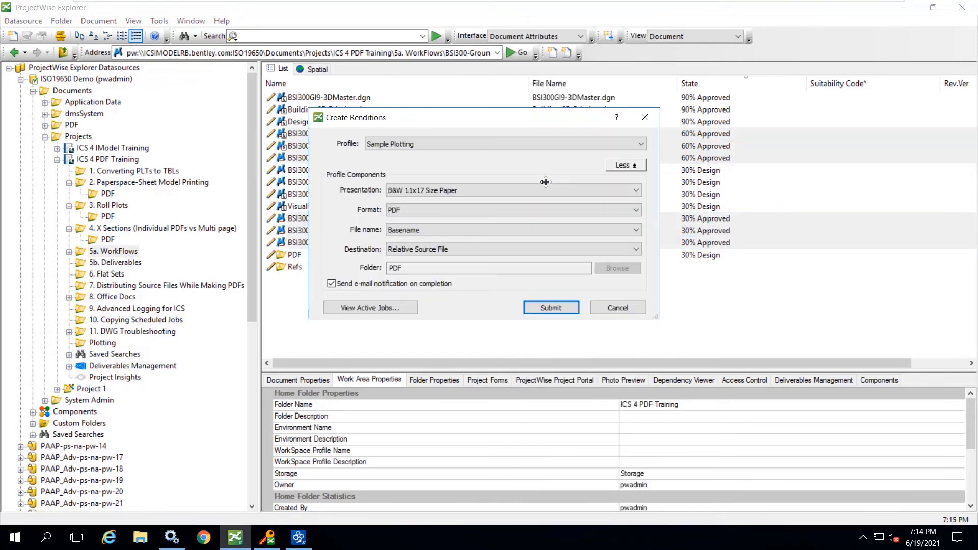
left_click(439, 249)
left_click(434, 286)
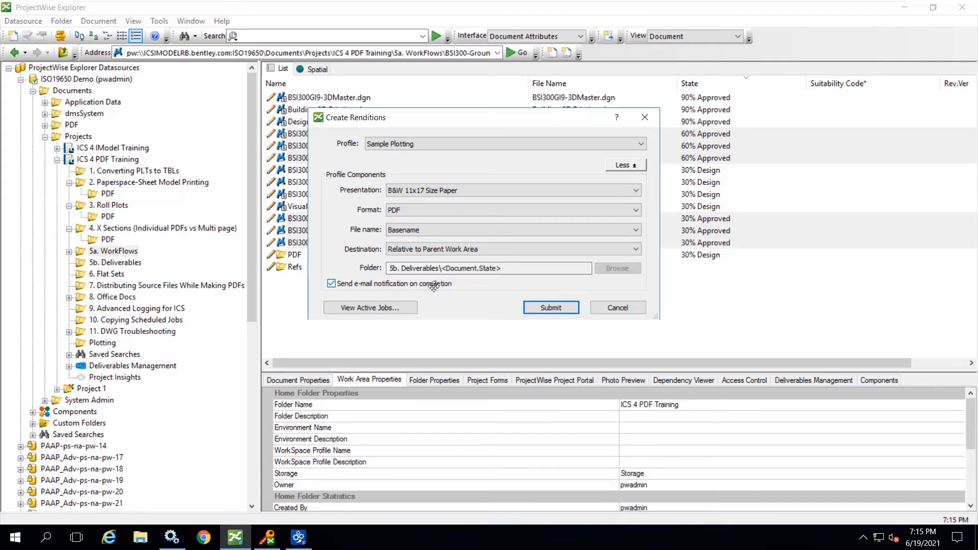
left_click(425, 187)
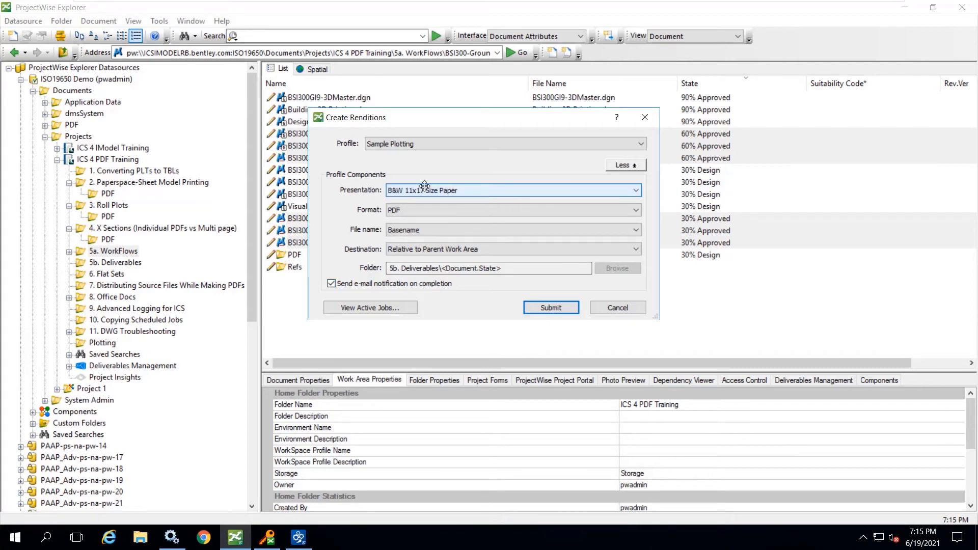
left_click(418, 187)
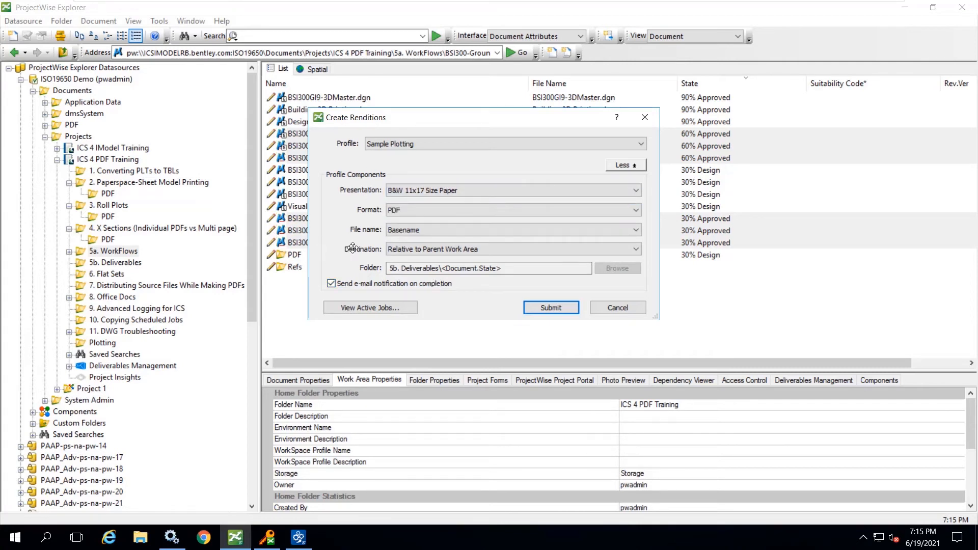
left_click(546, 309)
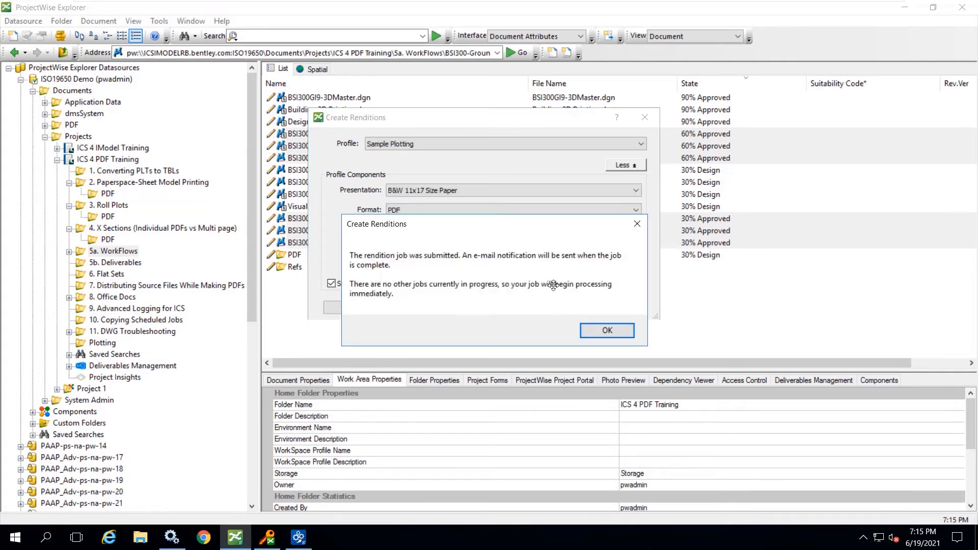
left_click(609, 332)
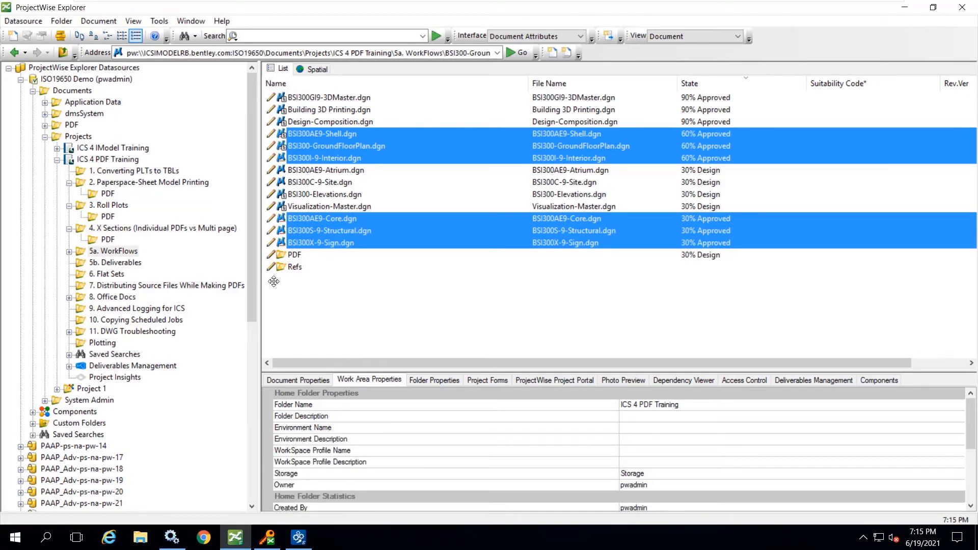
- Check the progress of the active iCS for PDF jobs and show the contents of the 5b. Deliverables folder
right_click(324, 229)
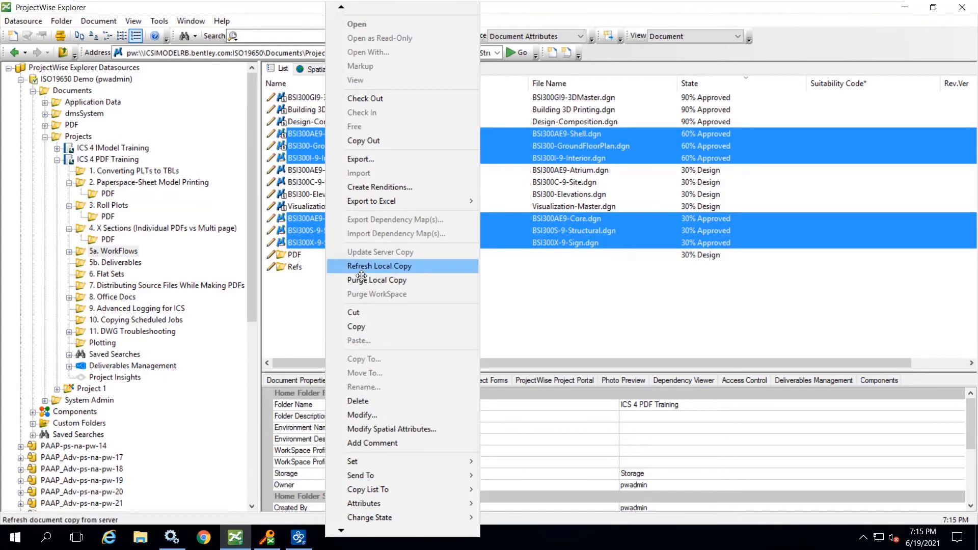
left_click(377, 185)
left_click(368, 307)
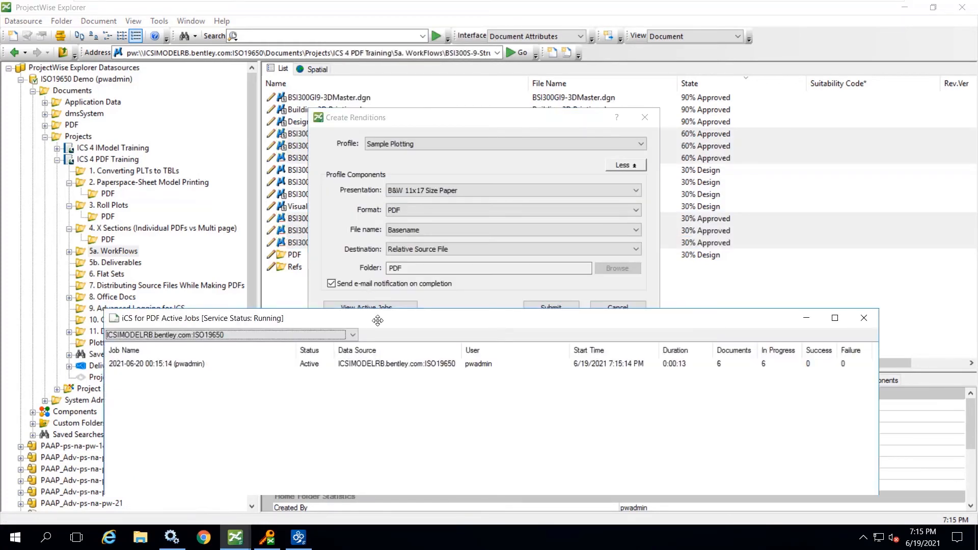
left_click_drag(380, 294, 396, 112)
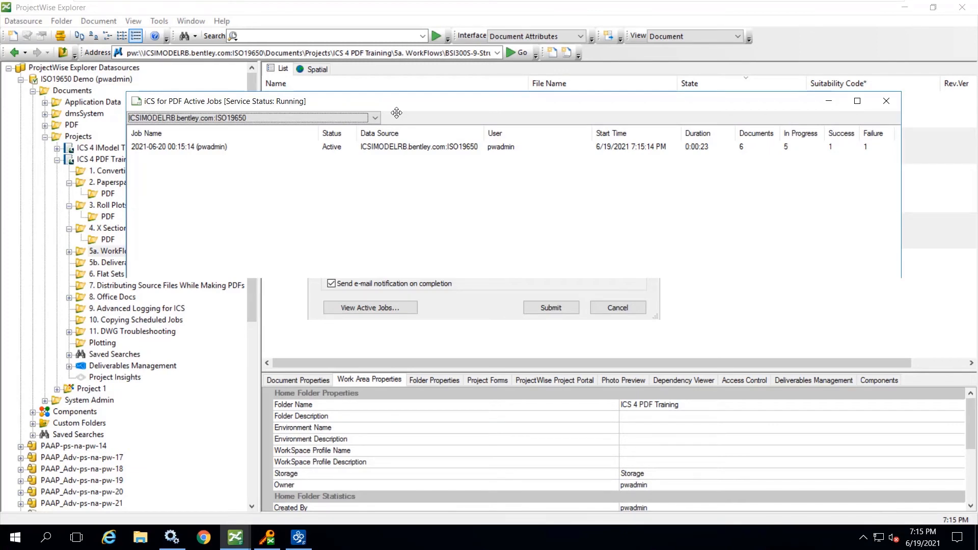
left_click(887, 101)
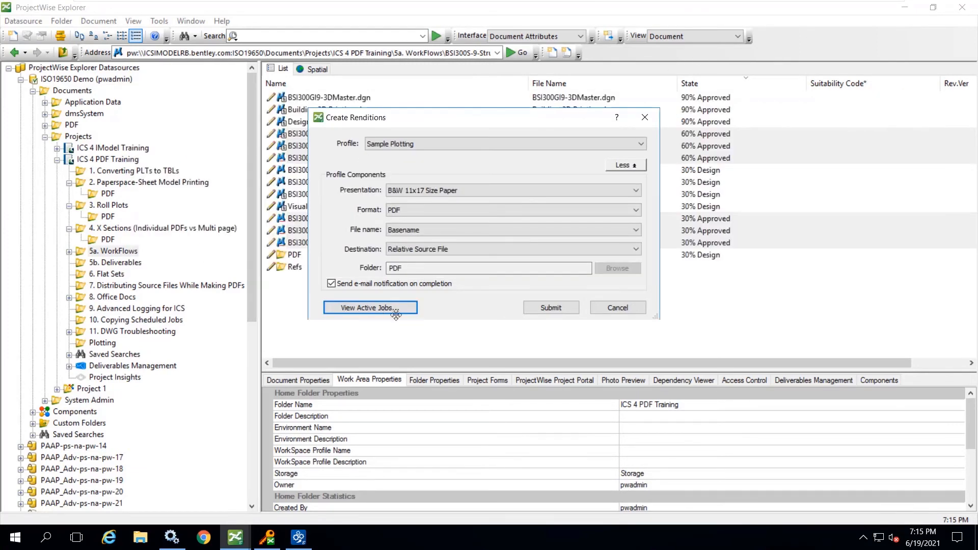
left_click(618, 308)
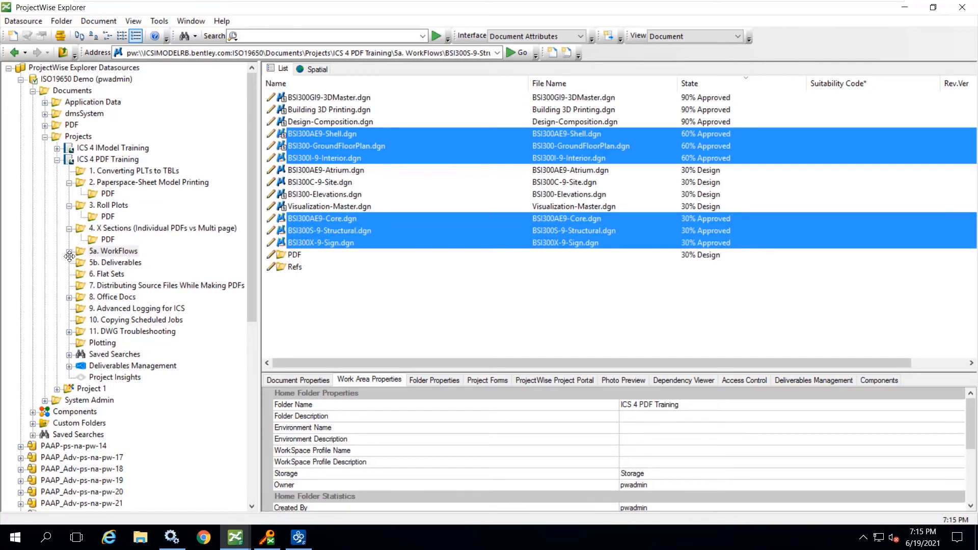
left_click(107, 263)
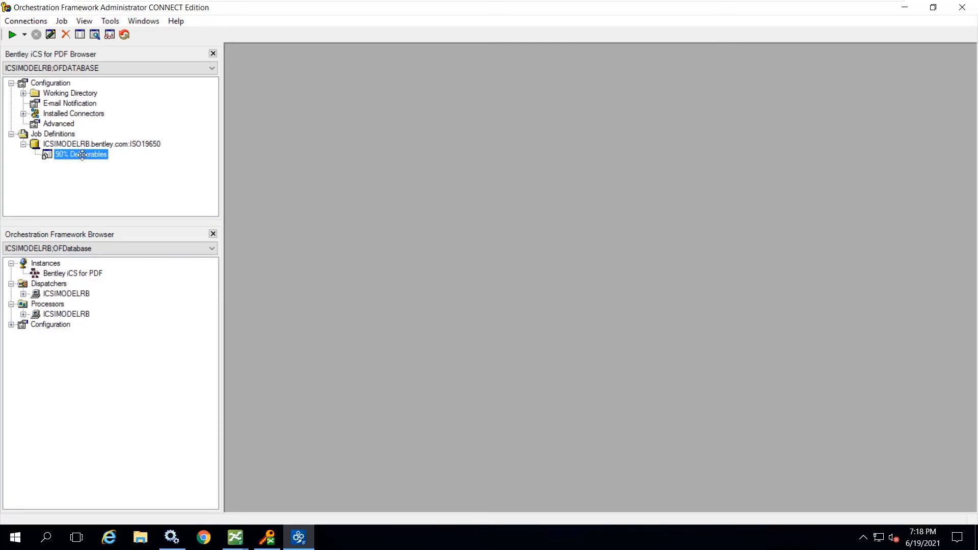
- Start an incremental run of the 90% Deliverables job definition in Orchestration Framework Administrator
right_click(82, 155)
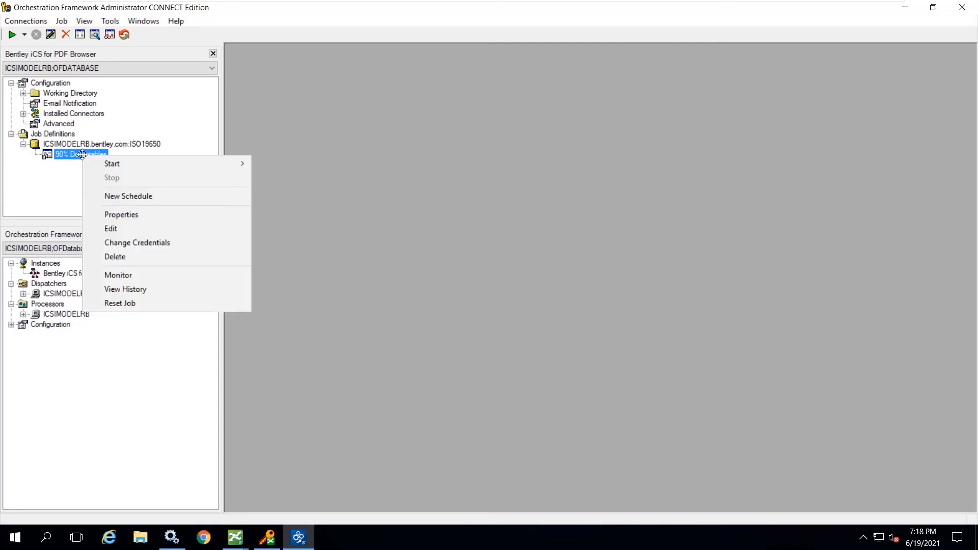
mouse_move(121, 163)
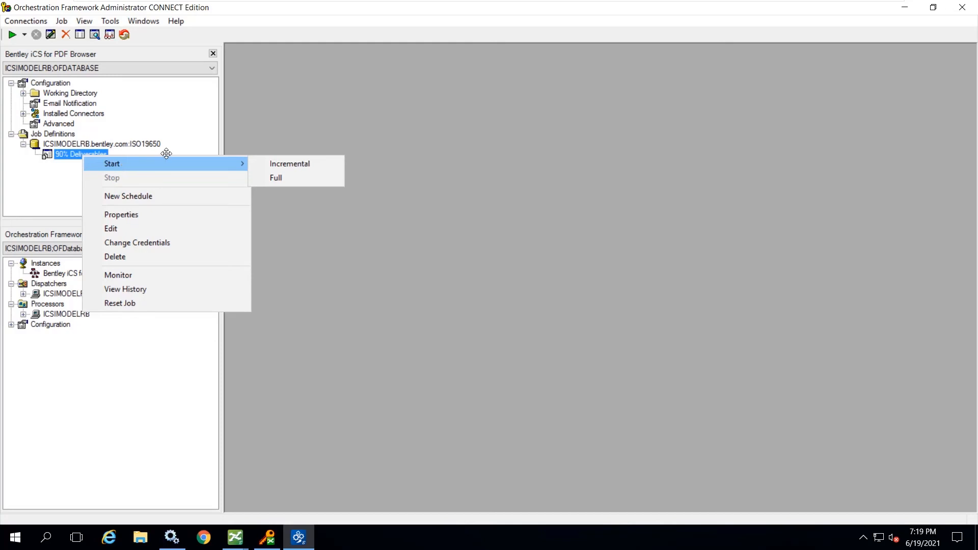
left_click(288, 163)
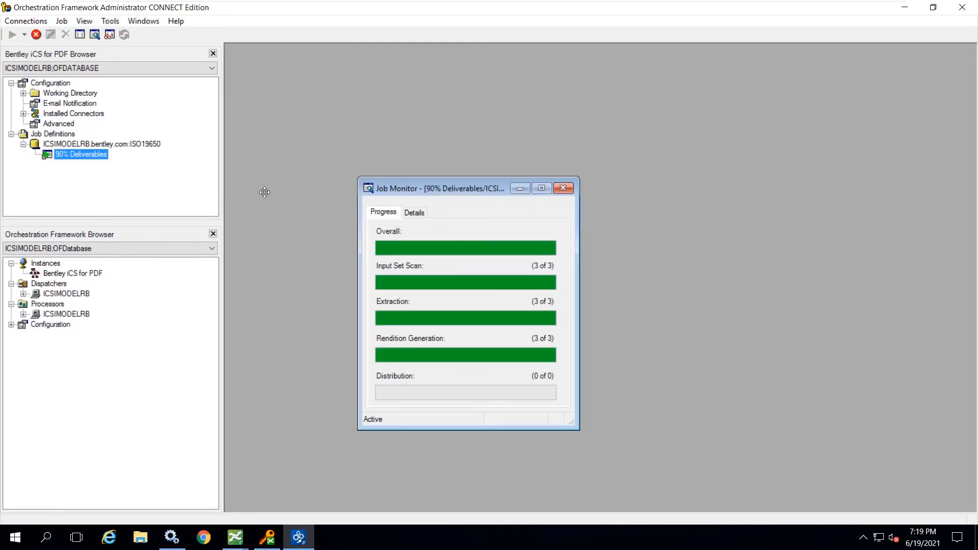
- Review the per-file rendition details of the 90% Deliverables run, then close the job monitor and minimize the administrator window
left_click(414, 213)
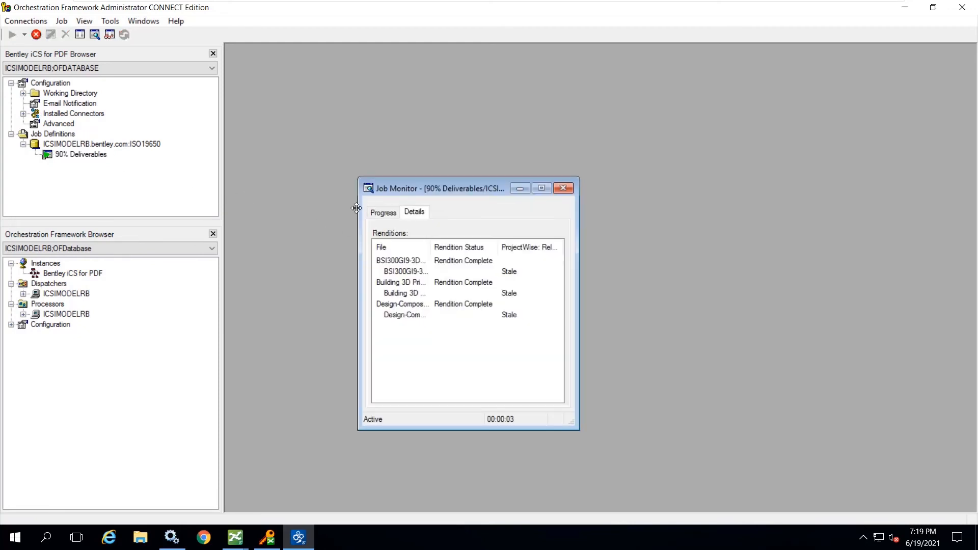
right_click(86, 155)
left_click(69, 153)
right_click(69, 153)
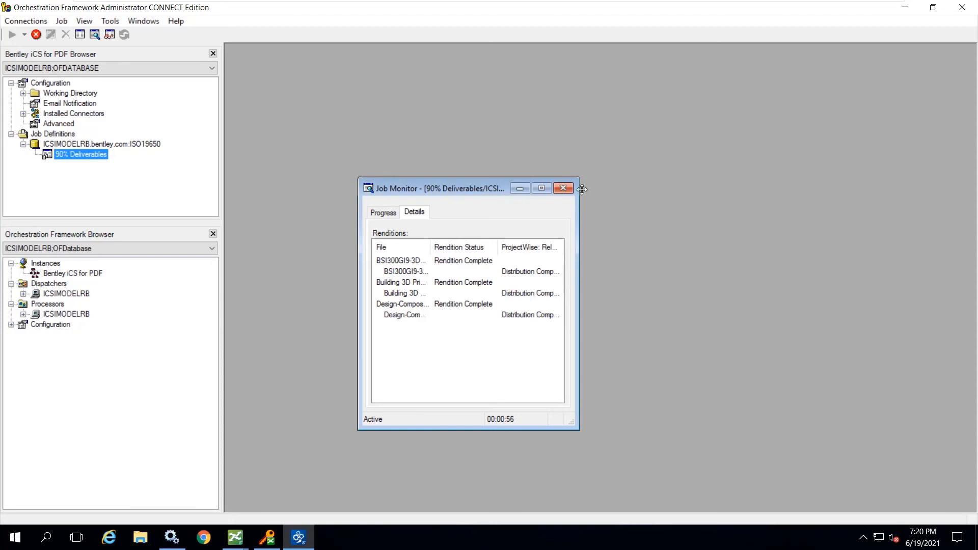
left_click(564, 188)
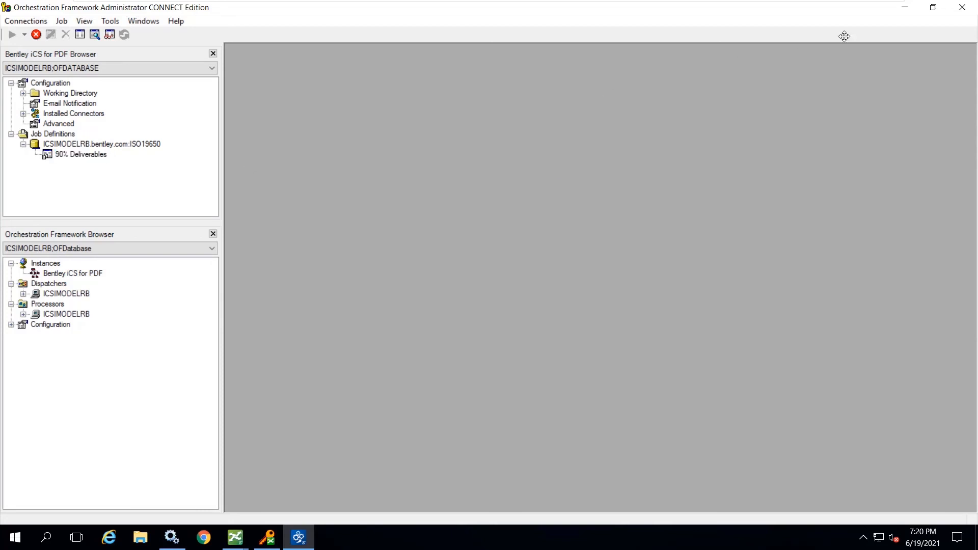
left_click(903, 8)
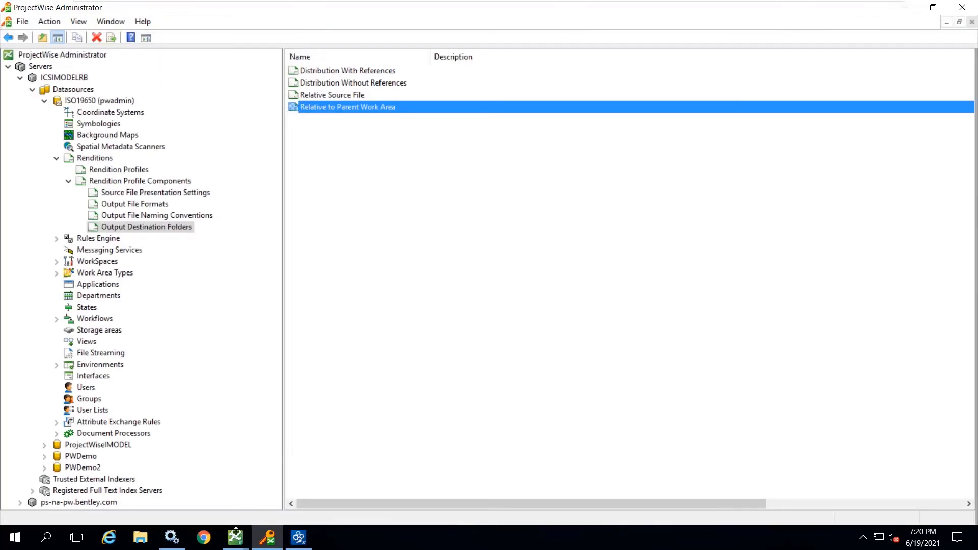
- Close the iCS for PDF Active Jobs window, then check the PDFs in the 90%, 30% and 60% Approved folders in ProjectWise Explorer
left_click(235, 539)
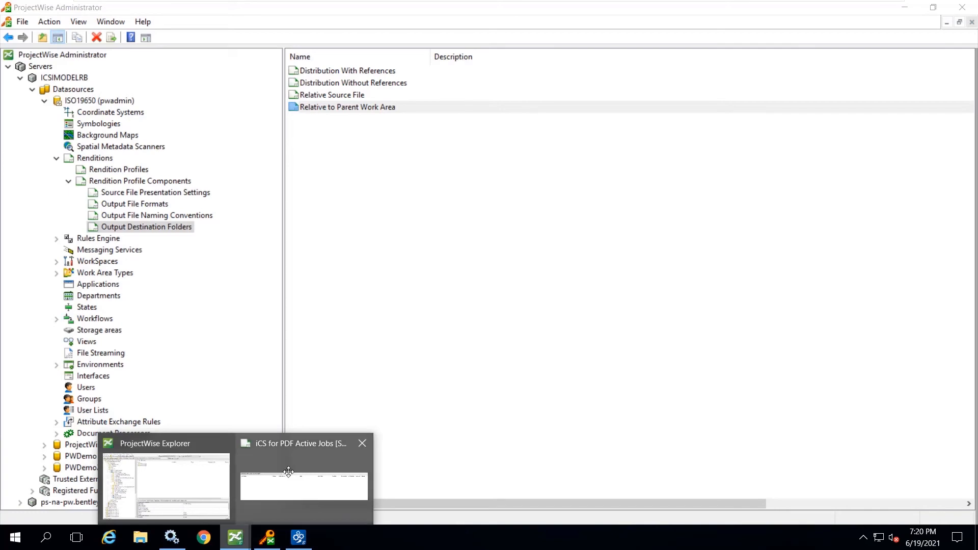
left_click(304, 482)
left_click(886, 105)
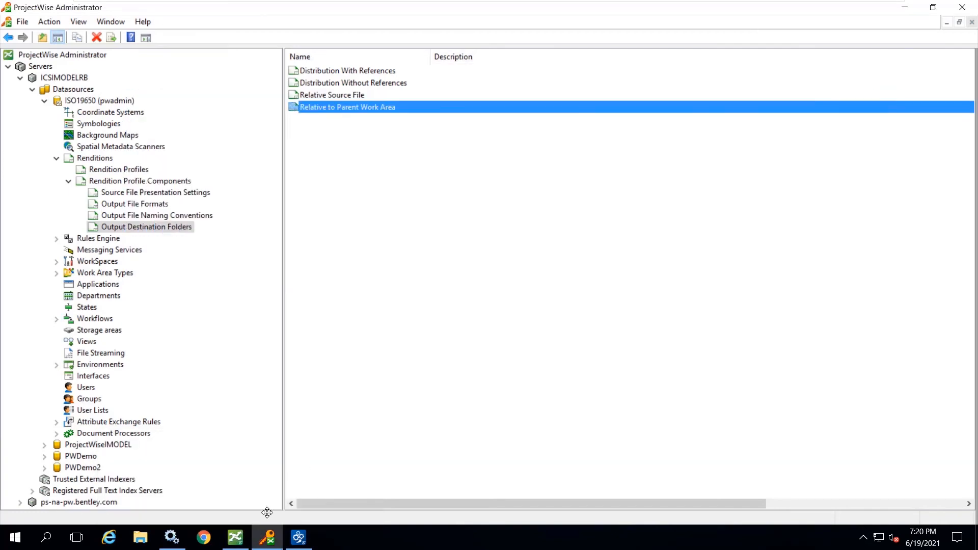
left_click(234, 537)
left_click(69, 229)
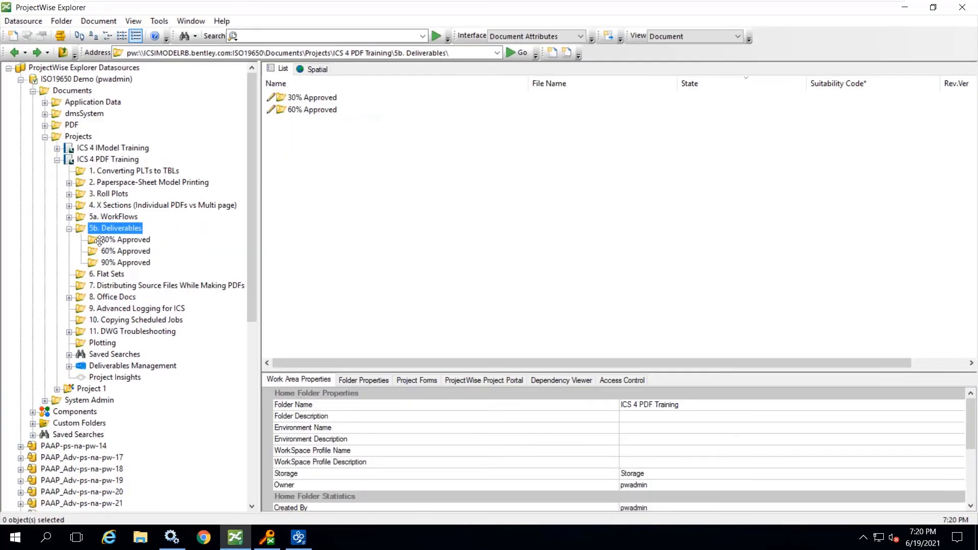
left_click(134, 262)
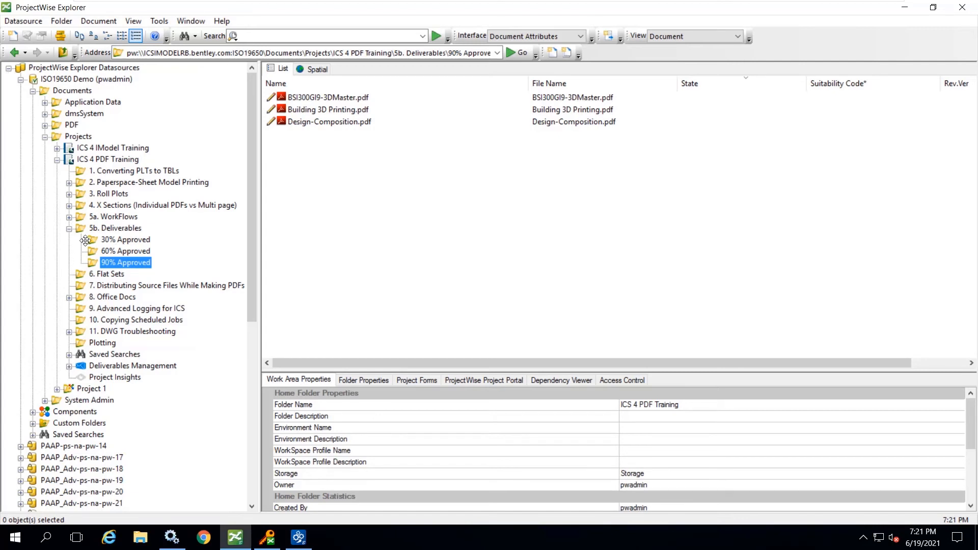
left_click(127, 243)
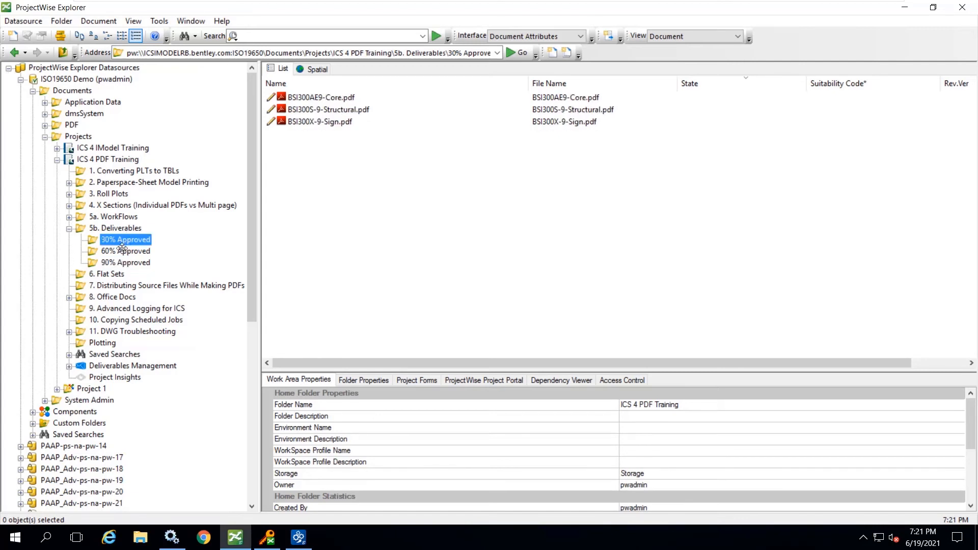
left_click(123, 250)
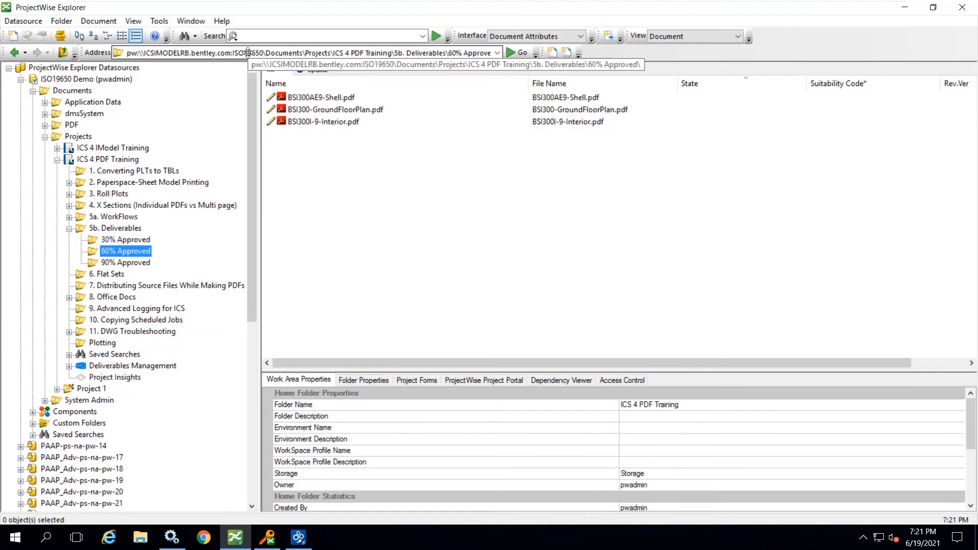
- Show the 5a. WorkFlows folder in the Sorting view and order its documents by Print_Order ascending
left_click(105, 273)
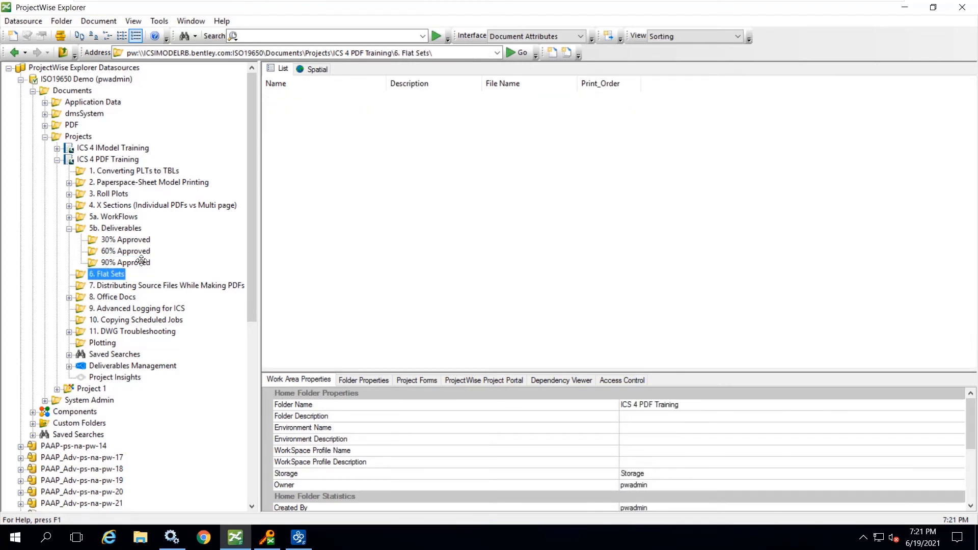
left_click(121, 216)
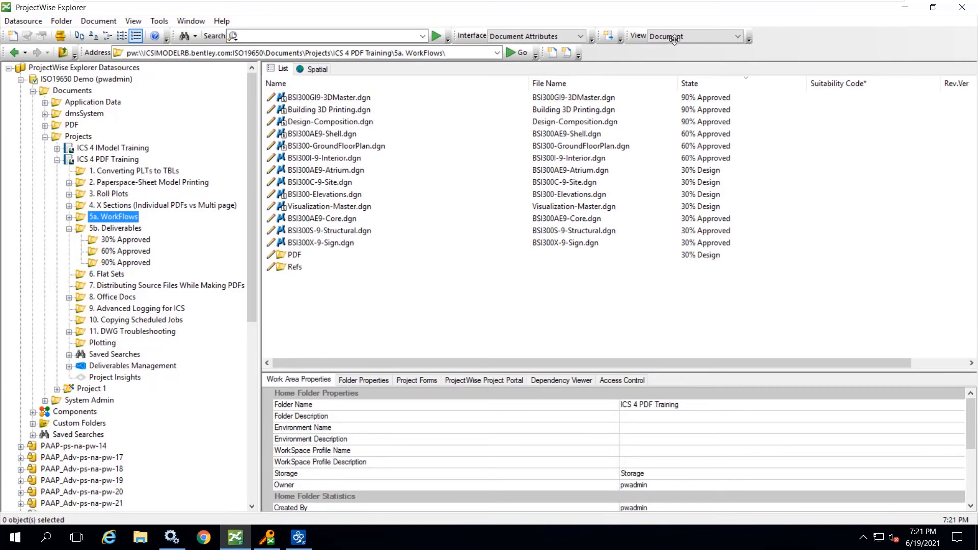
left_click(696, 35)
left_click(672, 89)
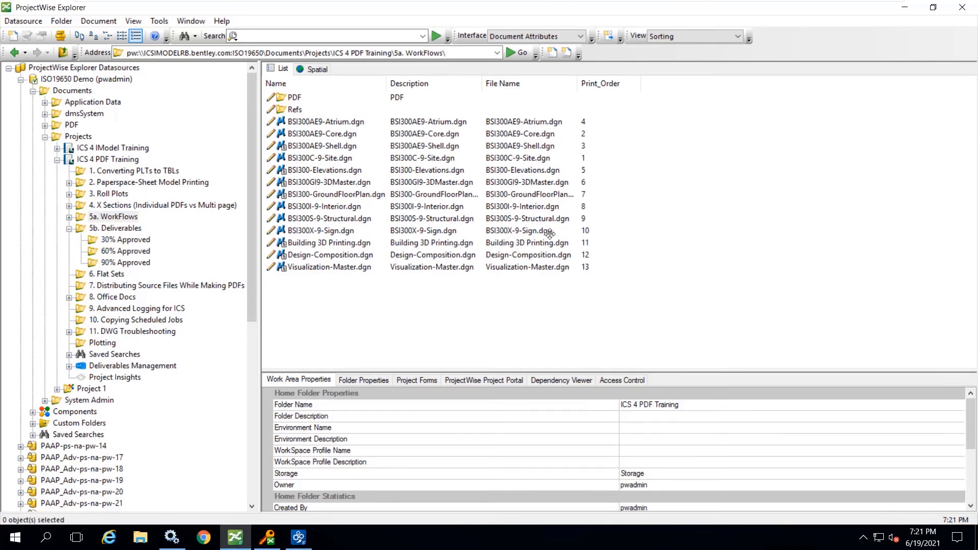
left_click(600, 84)
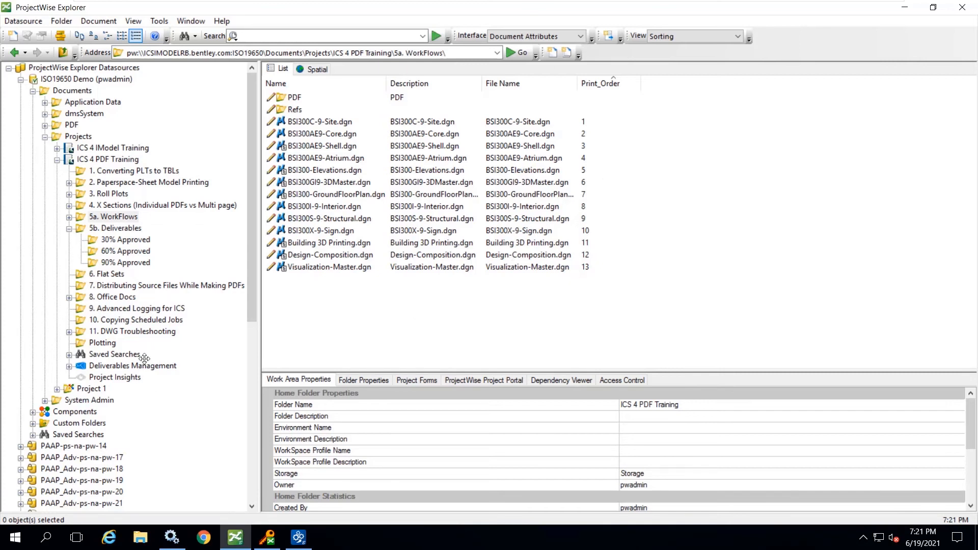
- Create a new document set named 30% Submittal in the 6. Flat Sets folder
left_click(107, 274)
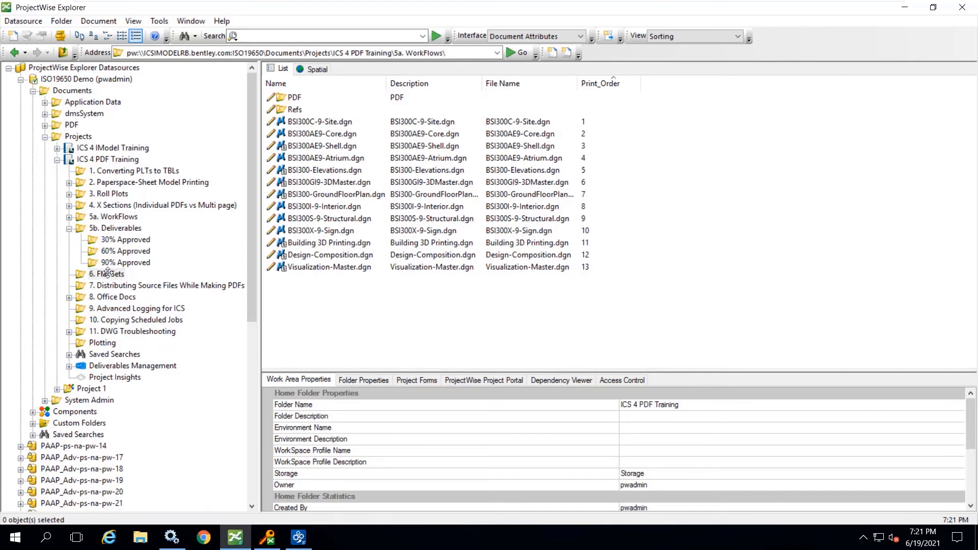
right_click(300, 164)
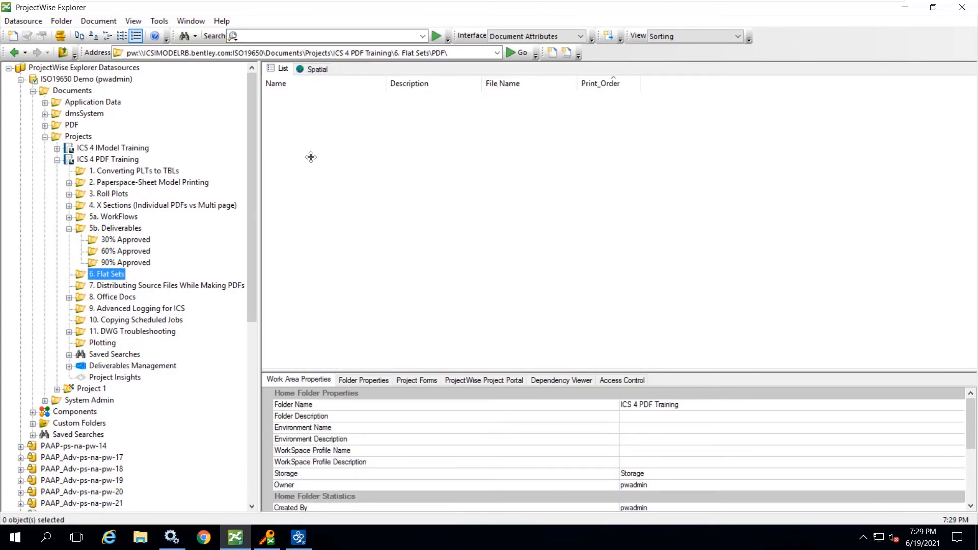
right_click(111, 276)
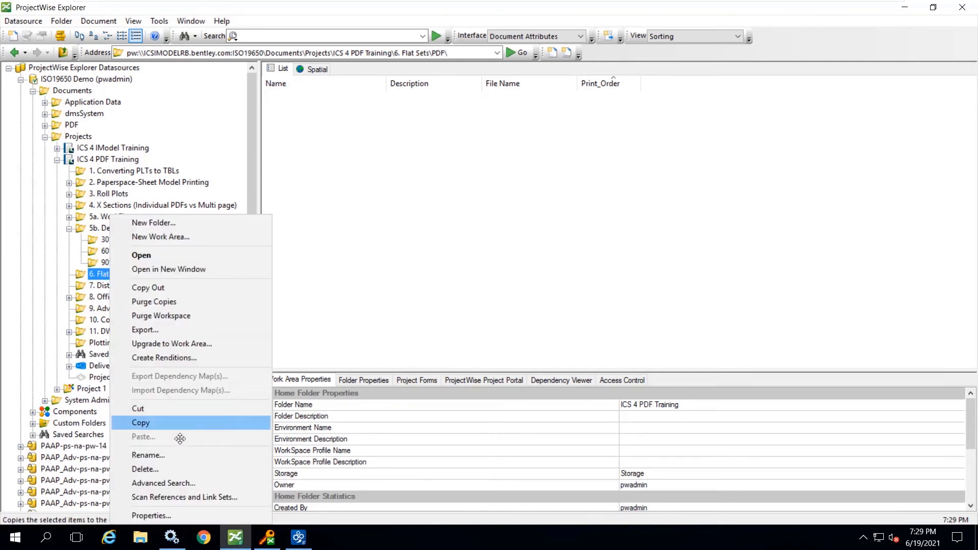
left_click(413, 214)
right_click(366, 137)
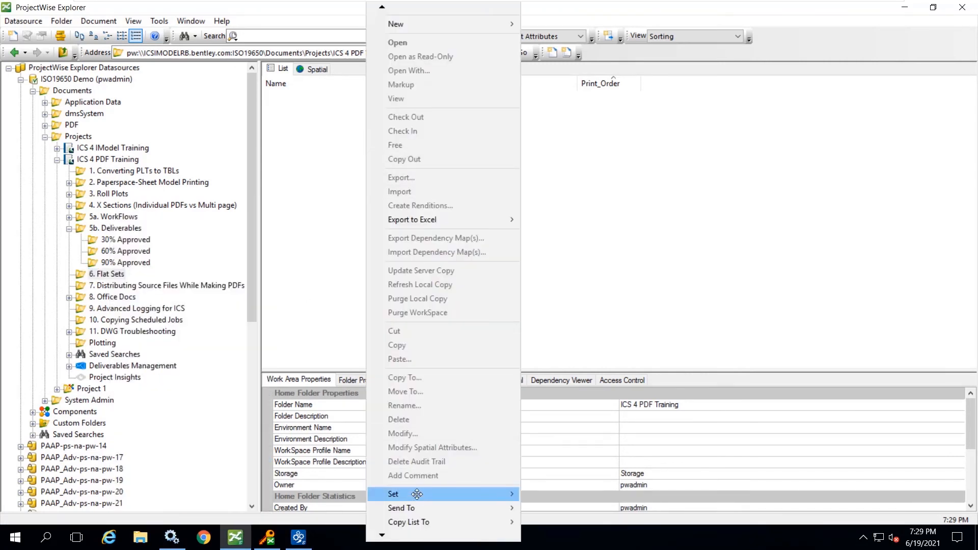
mouse_move(400, 494)
left_click(559, 372)
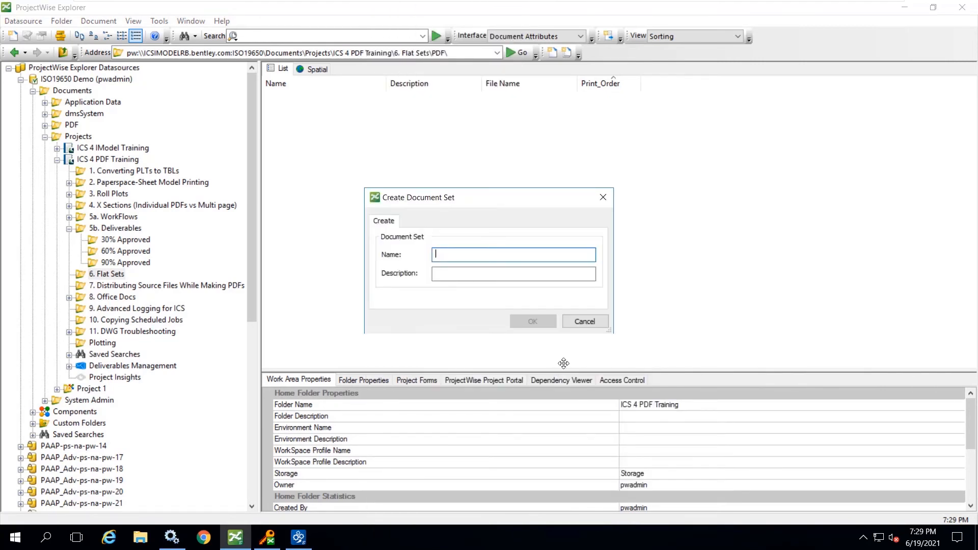
type("30% Submittal")
left_click(533, 321)
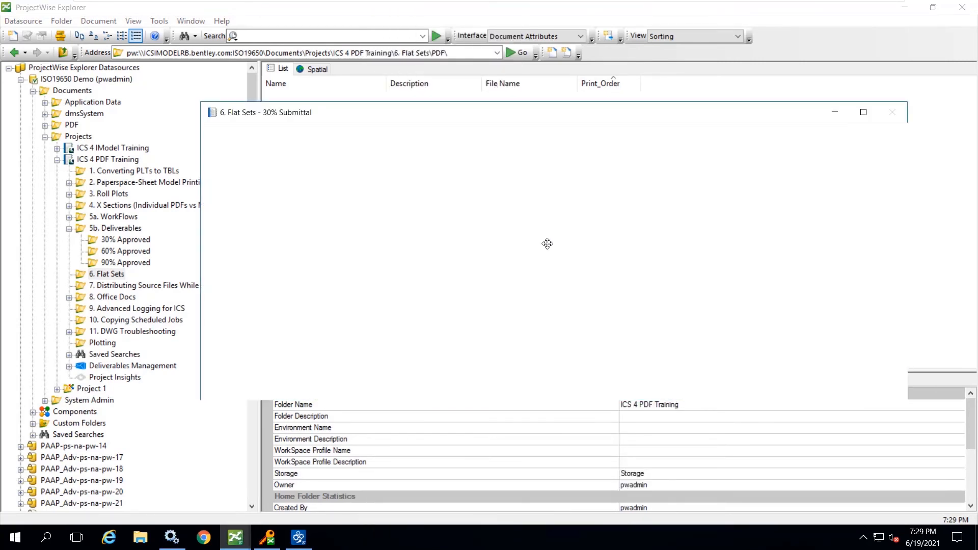
- Add Building 3D Printing, BSI300-GroundFloorPlan, BSI300AE9-Atrium, BSI300-Elevations, BSI300S-9-Structural and BSI300GI9-3DMaster from 5a. WorkFlows to the 30% Submittal set
left_click(116, 217)
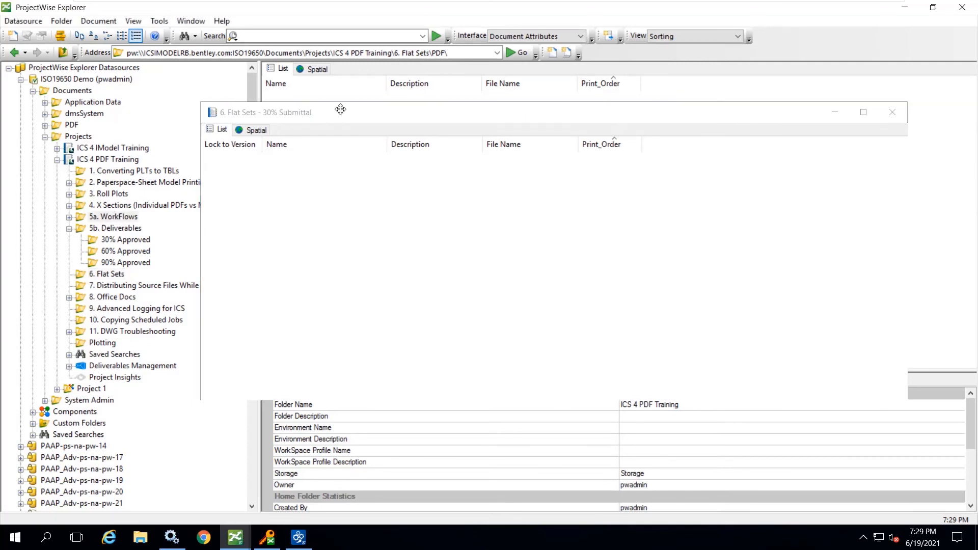
left_click_drag(341, 110, 585, 76)
left_click(331, 111)
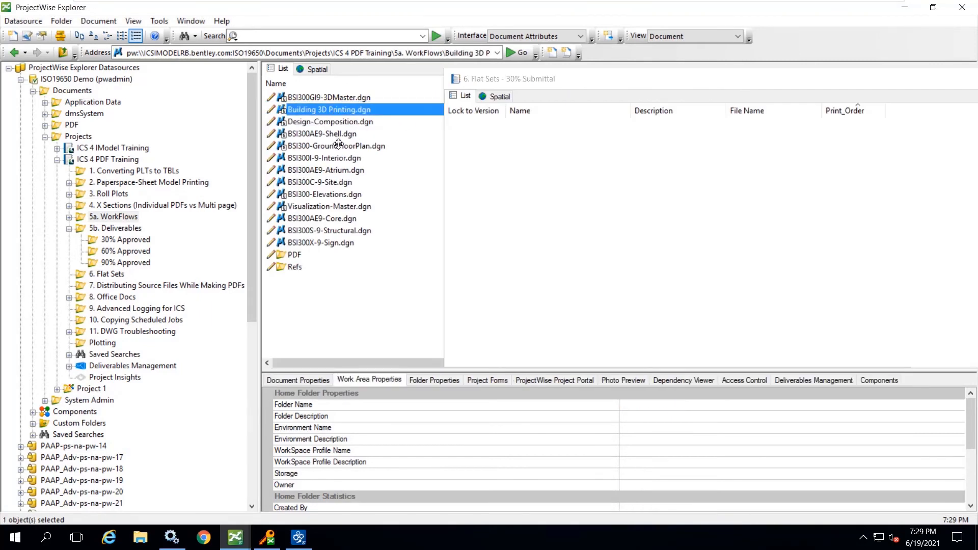
left_click(326, 146, "ctrl")
left_click(327, 170, "ctrl")
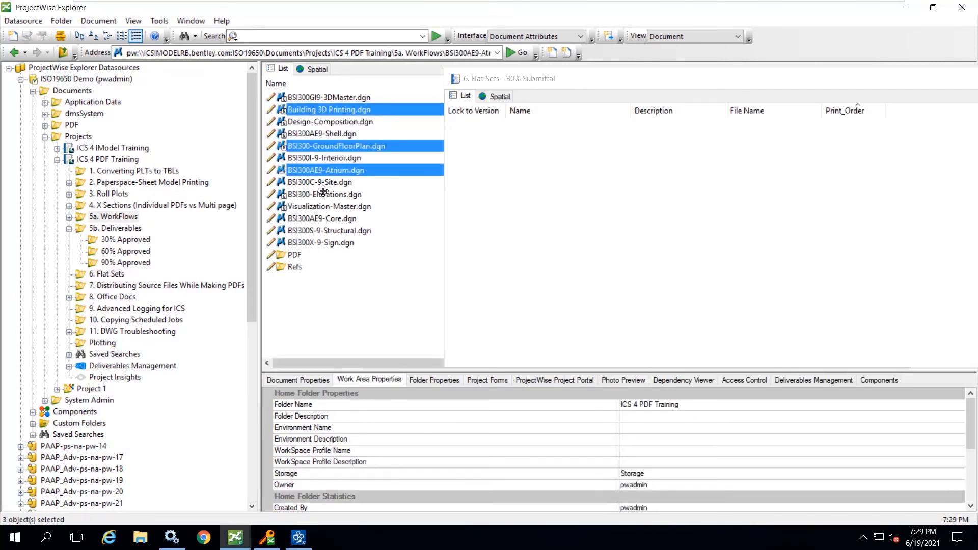
left_click(324, 194, "ctrl")
left_click(328, 230, "ctrl")
left_click(320, 98, "ctrl")
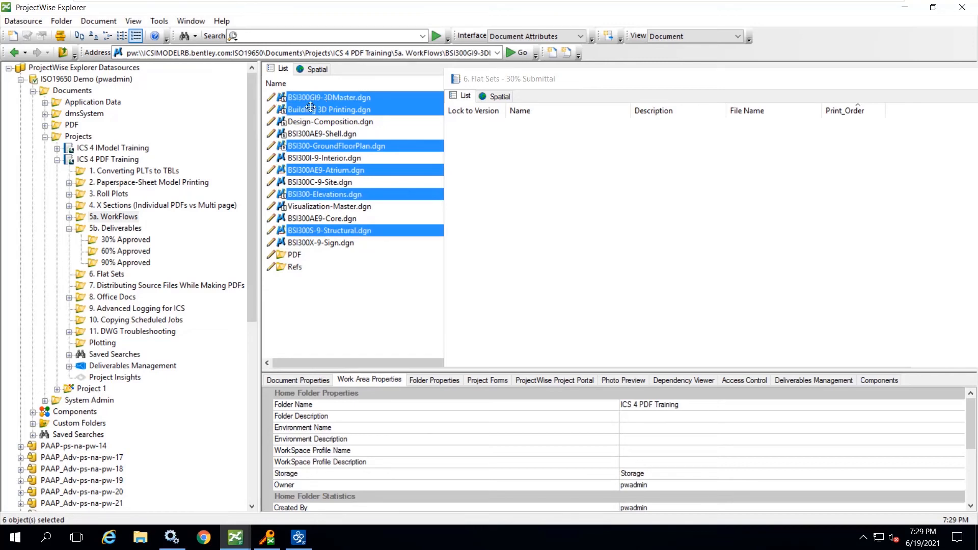
left_click_drag(311, 106, 497, 179)
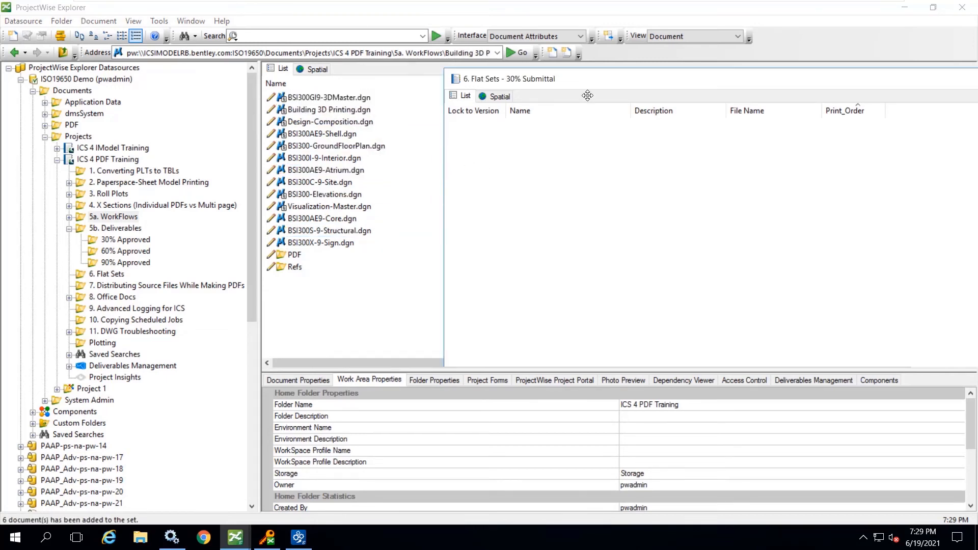
- Sort the documents in the 30% Submittal set by Print_Order ascending and close the set window
left_click_drag(637, 81, 526, 99)
left_click(728, 129)
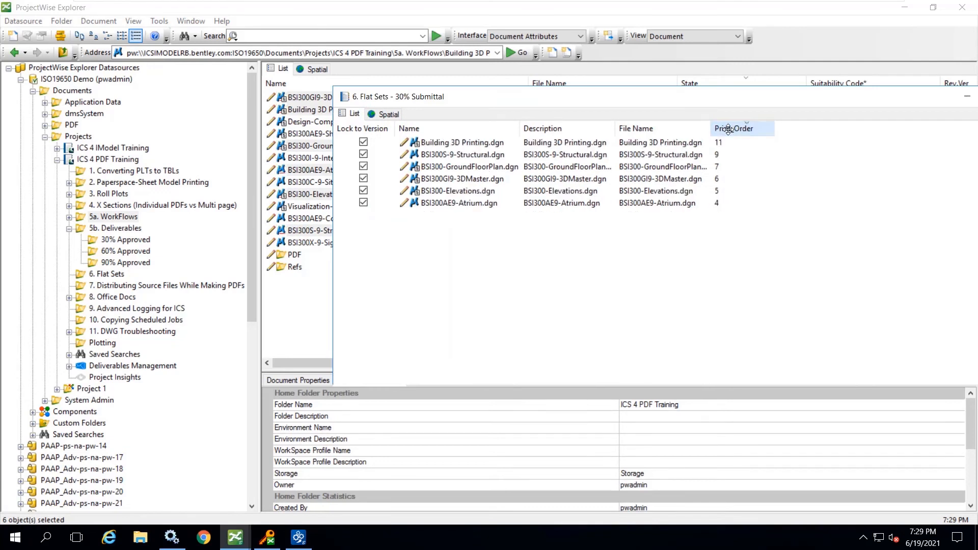
left_click(728, 129)
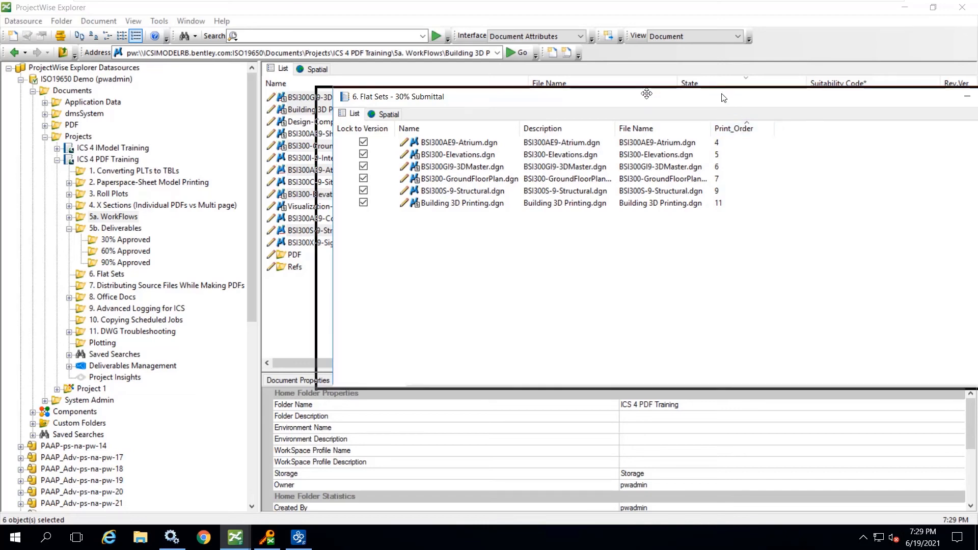
left_click_drag(736, 97, 588, 89)
left_click(871, 89)
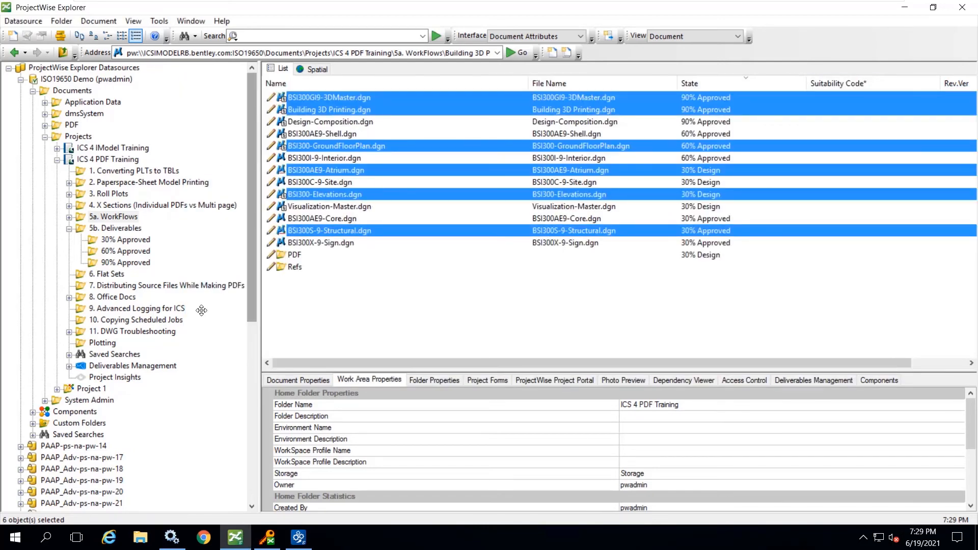
- Submit a PDF rendition job for the 30% Submittal set with the Sample Plotting profile, B&W 11x17 Size Paper and the Relative Source File destination
left_click(112, 275)
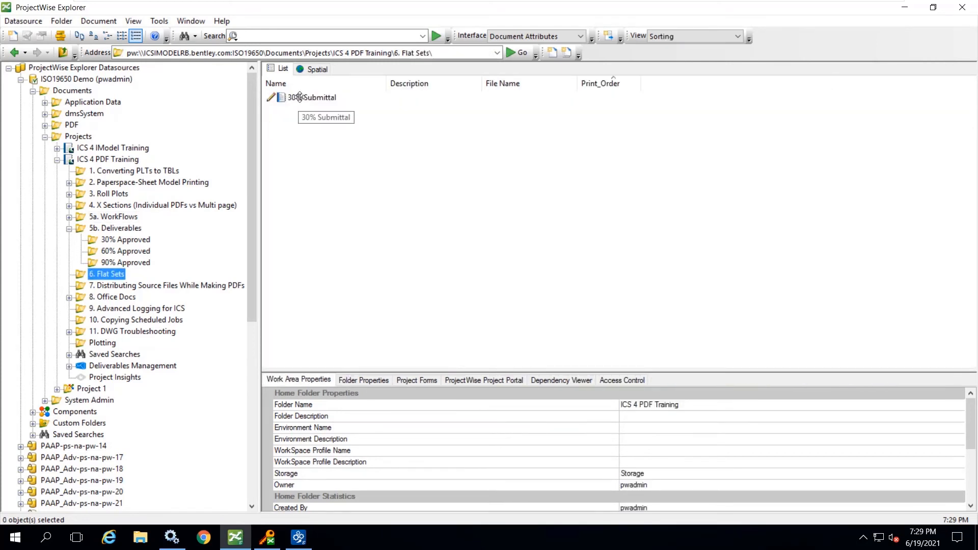
right_click(299, 96)
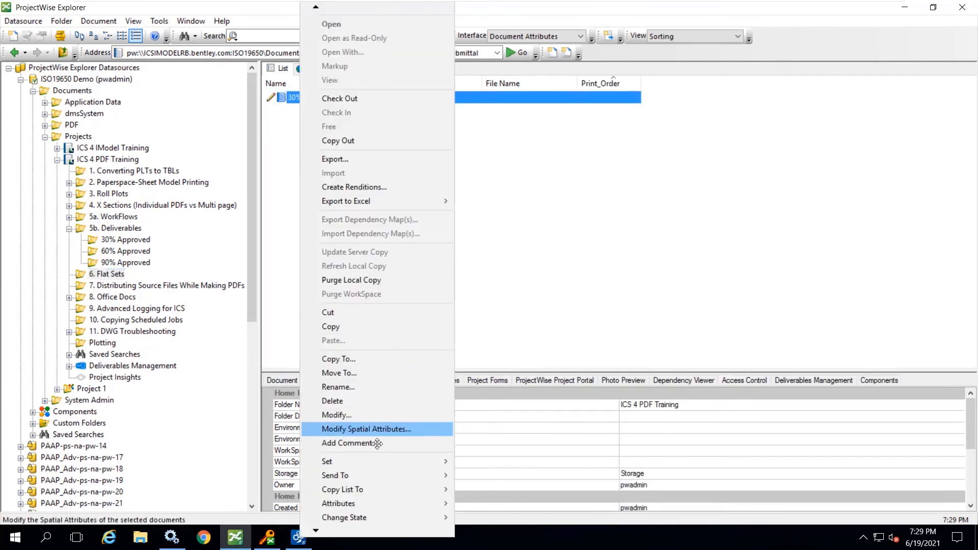
left_click(363, 191)
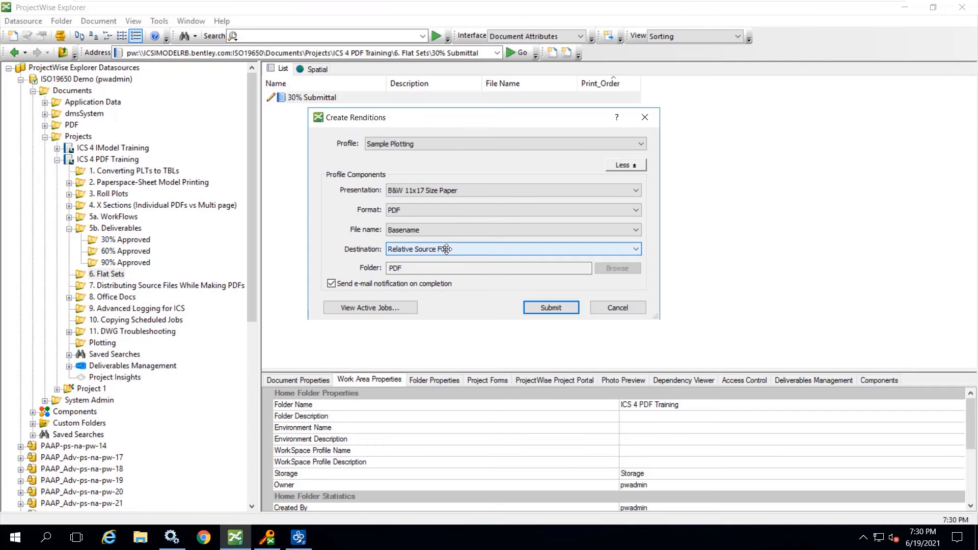
left_click(546, 308)
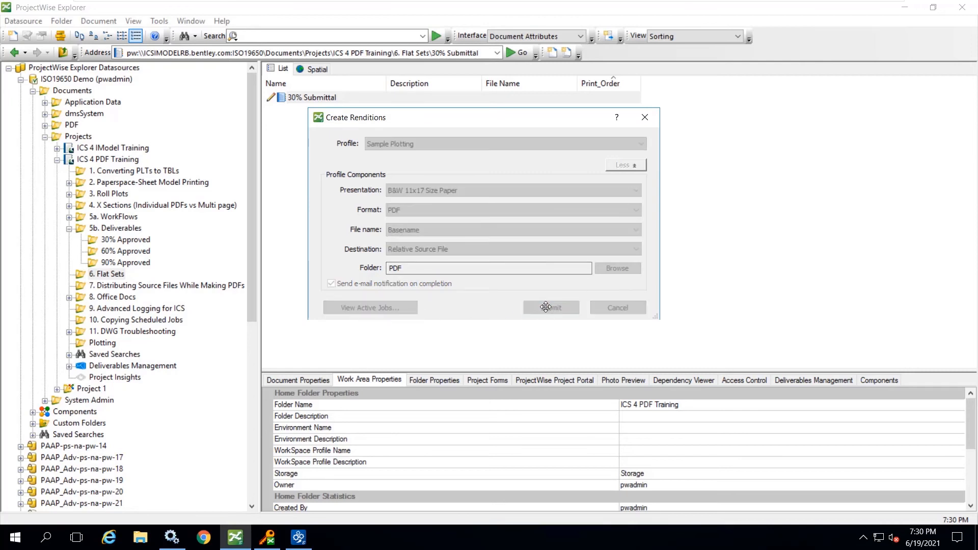
left_click(596, 328)
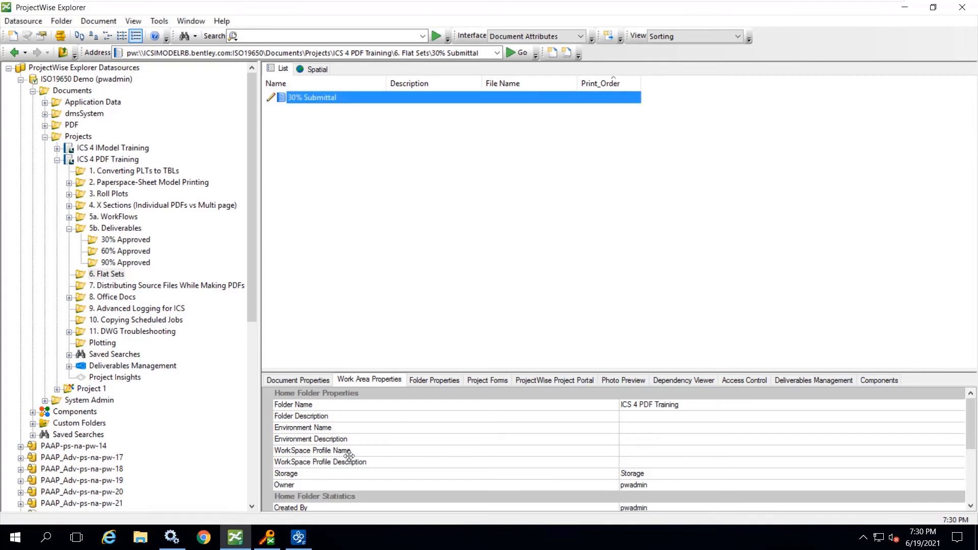
- Review the set's rendition job details in Orchestration Framework Administrator, then return to ProjectWise Explorer and show the 6. Flat Sets folder
left_click(302, 537)
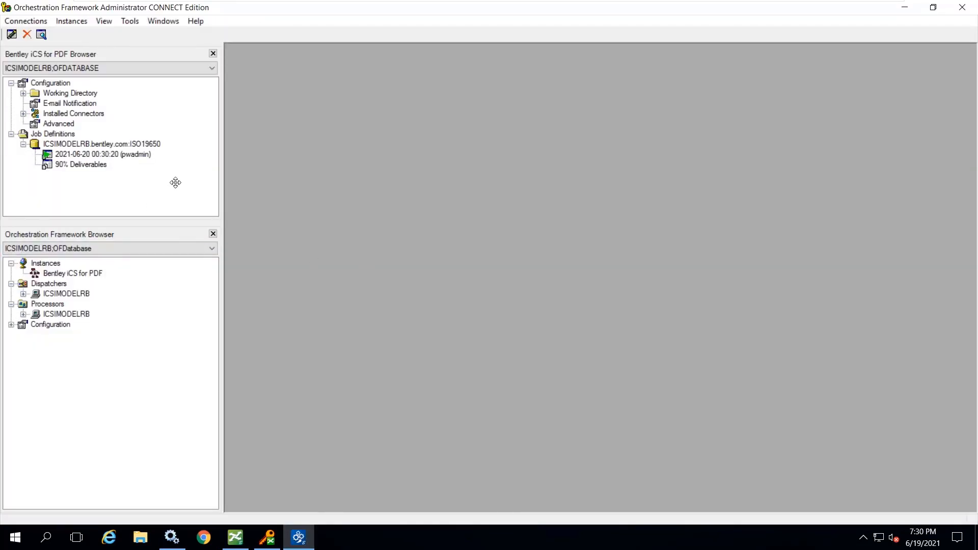
double_click(84, 155)
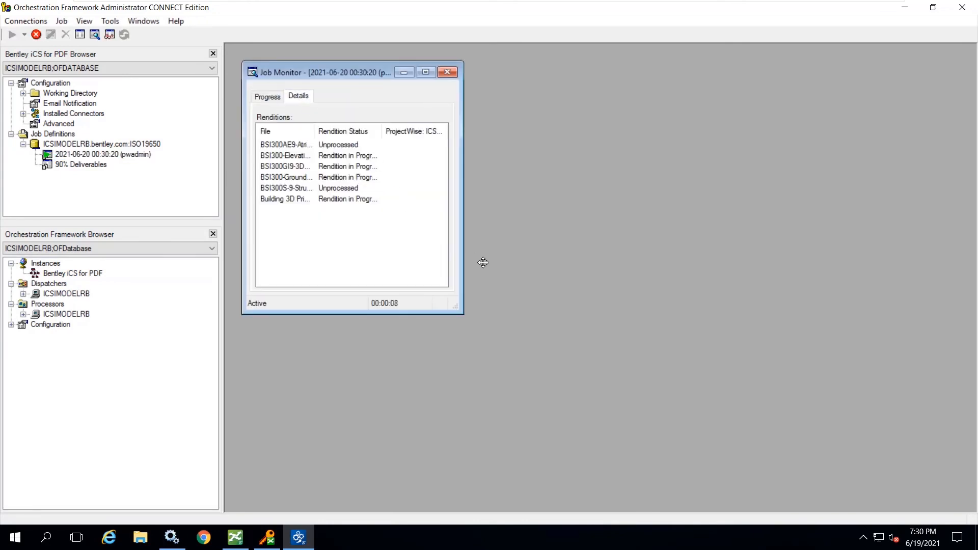
left_click_drag(463, 313, 663, 435)
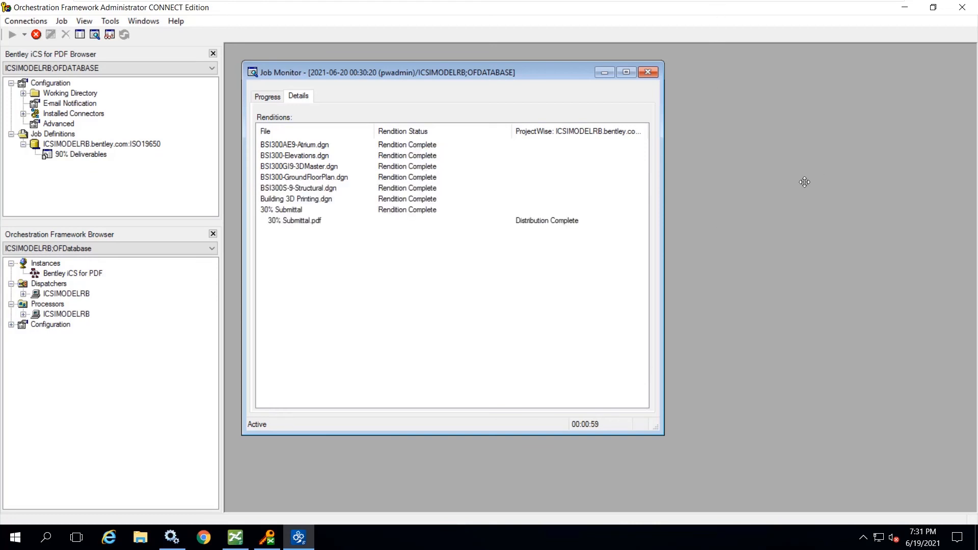
left_click(650, 71)
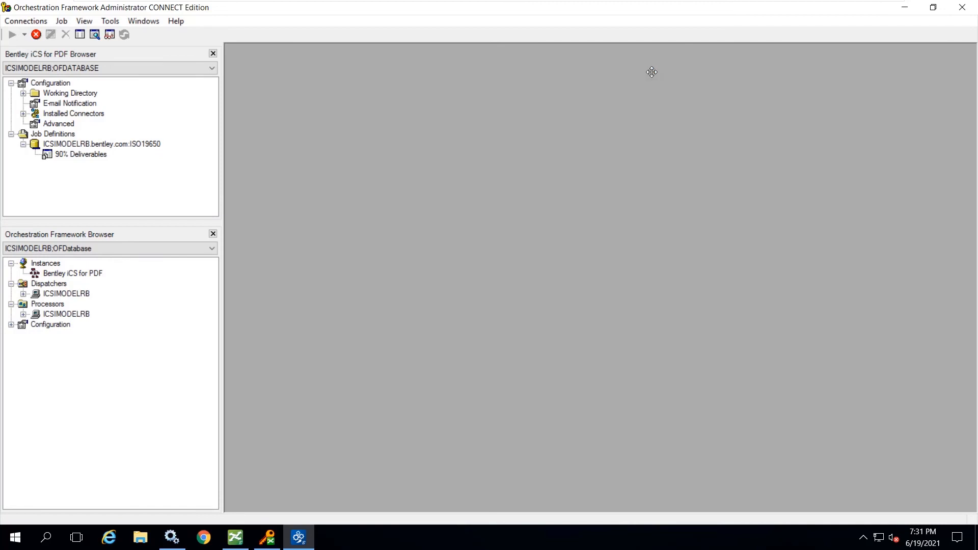
left_click(899, 7)
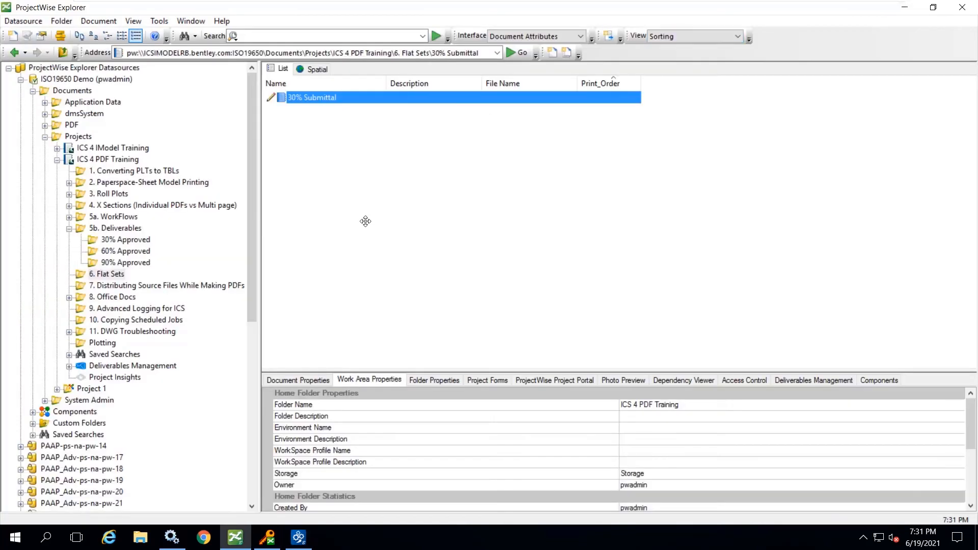
left_click(100, 270)
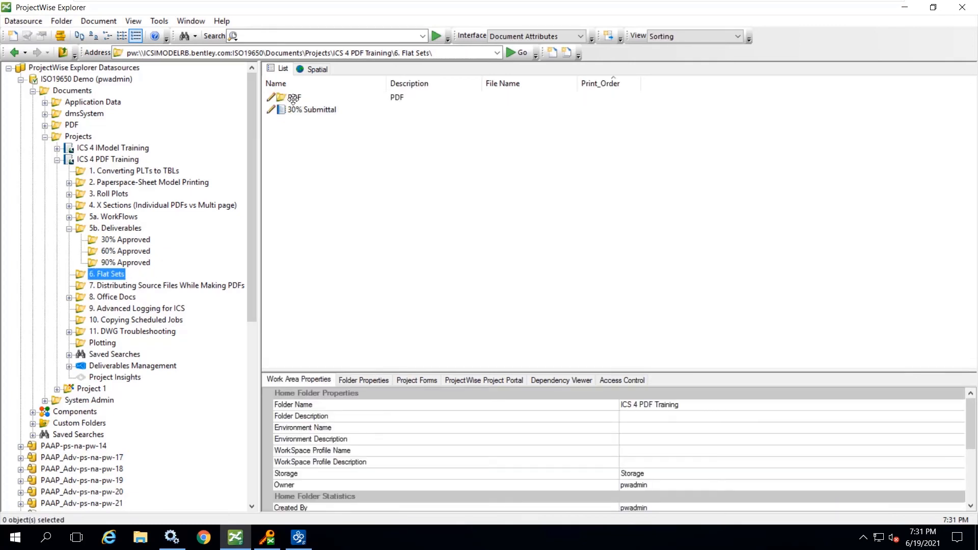
- Open 30% Submittal.pdf from the PDF subfolder, page through all its sheets and back to the first, and close it
double_click(293, 98)
left_click(302, 97)
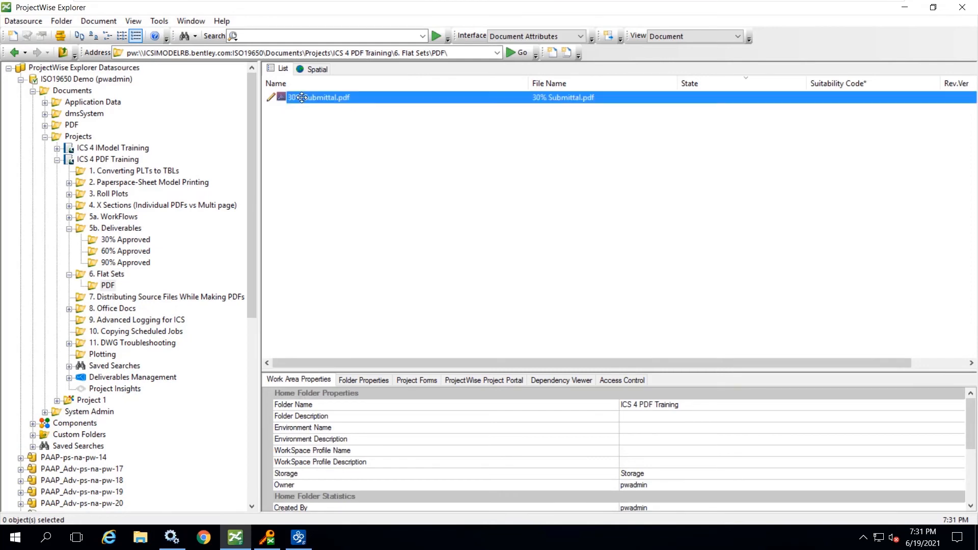
double_click(302, 97)
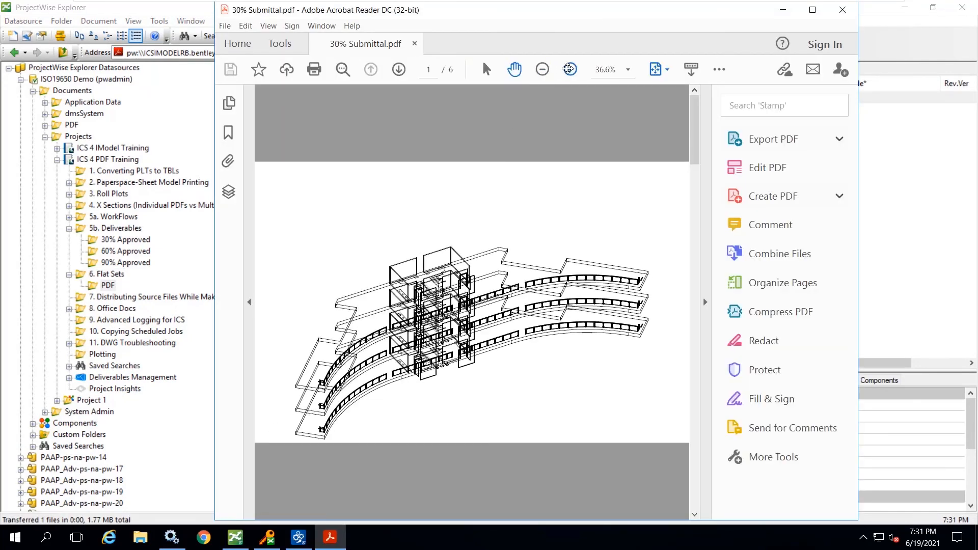
left_click(399, 69)
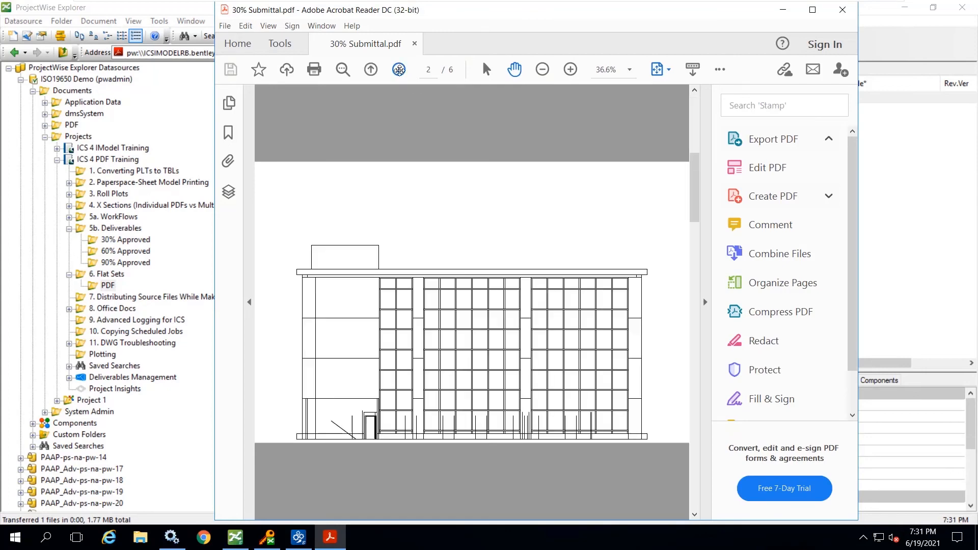
left_click(398, 69)
left_click(399, 69)
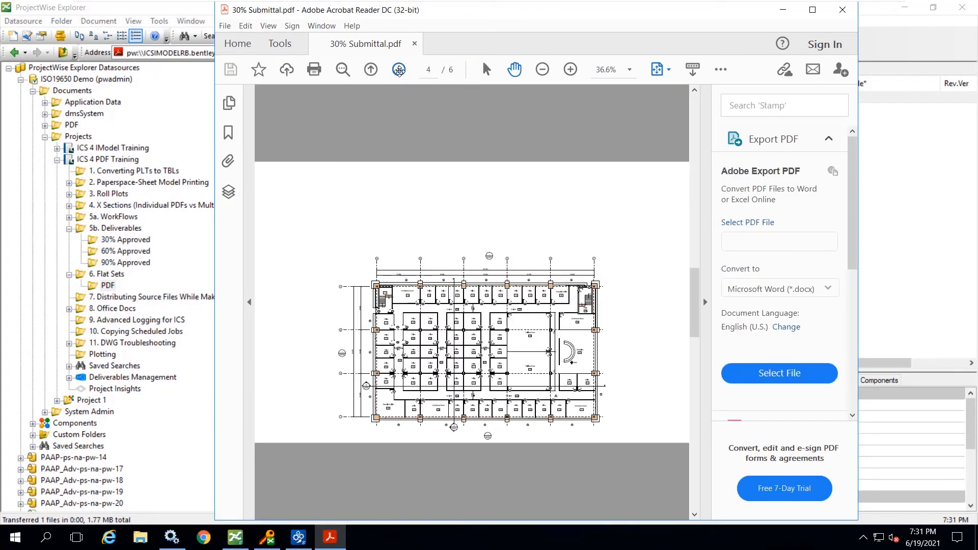
left_click(399, 70)
left_click(398, 69)
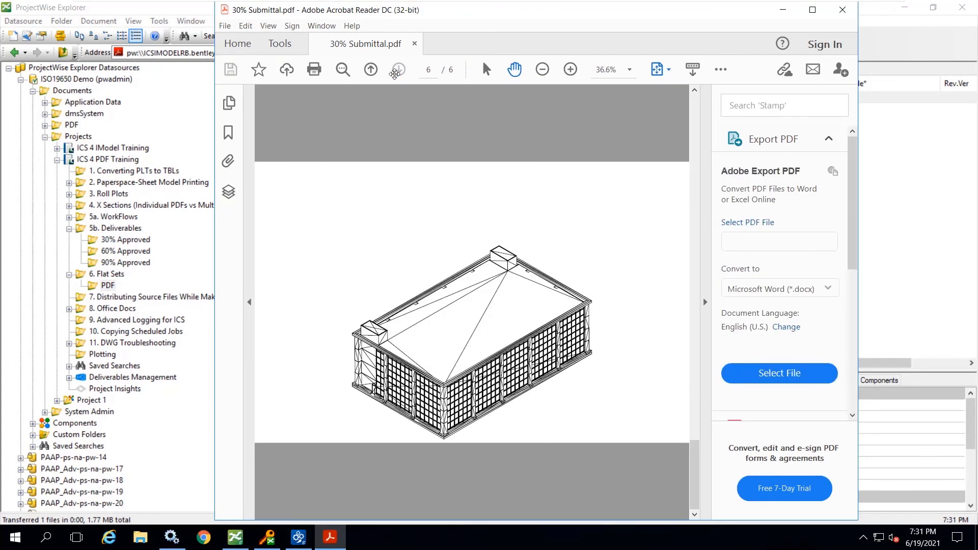
left_click(372, 69)
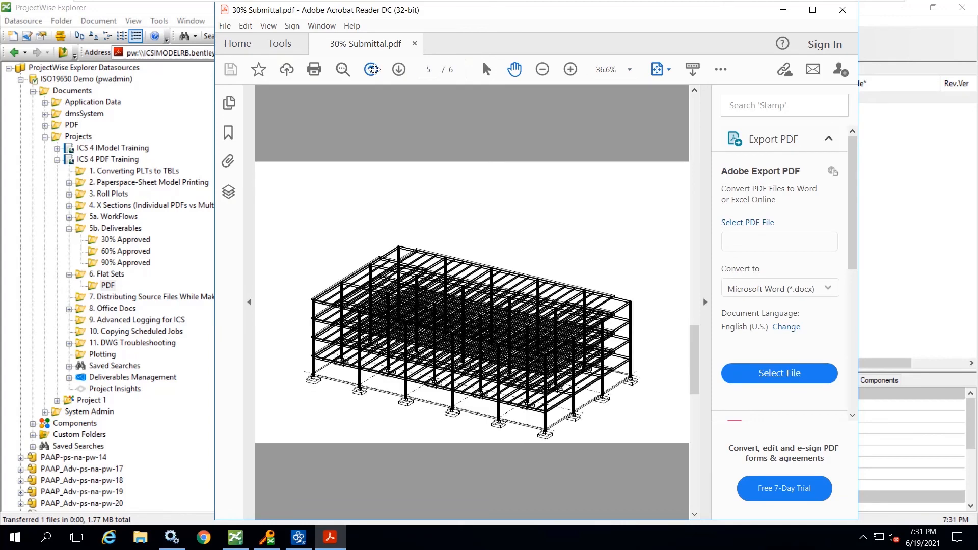
left_click(372, 69)
left_click(372, 70)
left_click(372, 70)
left_click(373, 69)
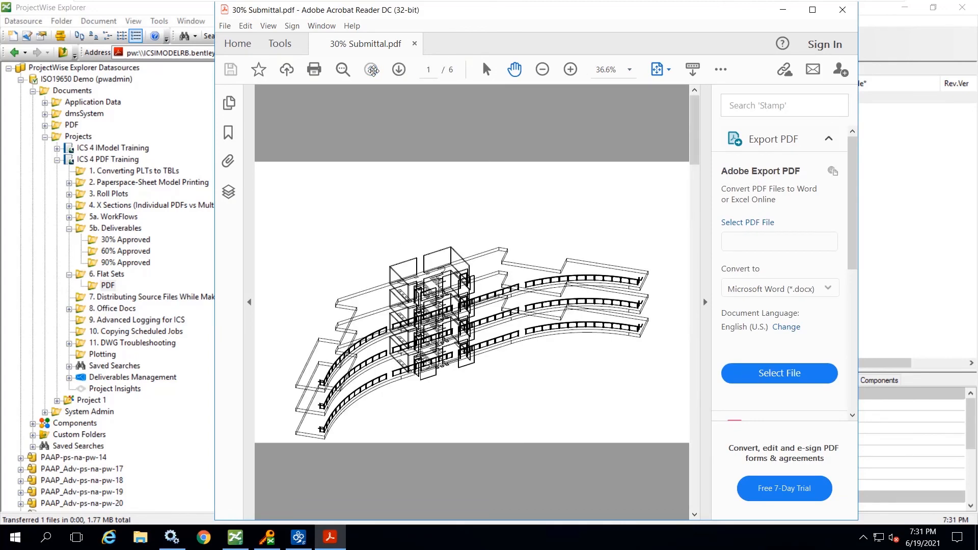
left_click(842, 10)
left_click(356, 365)
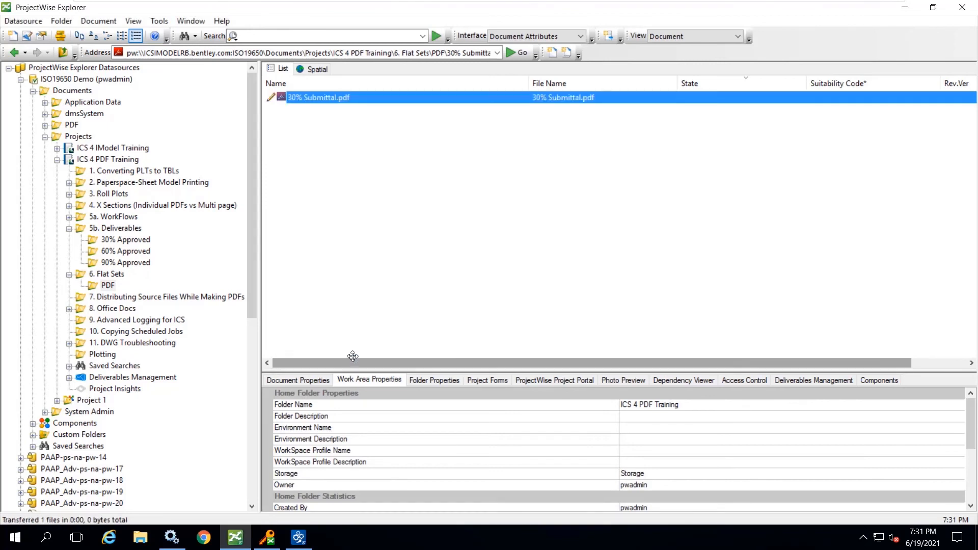
- Open the 30% Submittal set from 6. Flat Sets, set the Print_Order of BSI300GI9-3DMaster.dgn to 4, and save it
left_click(105, 274)
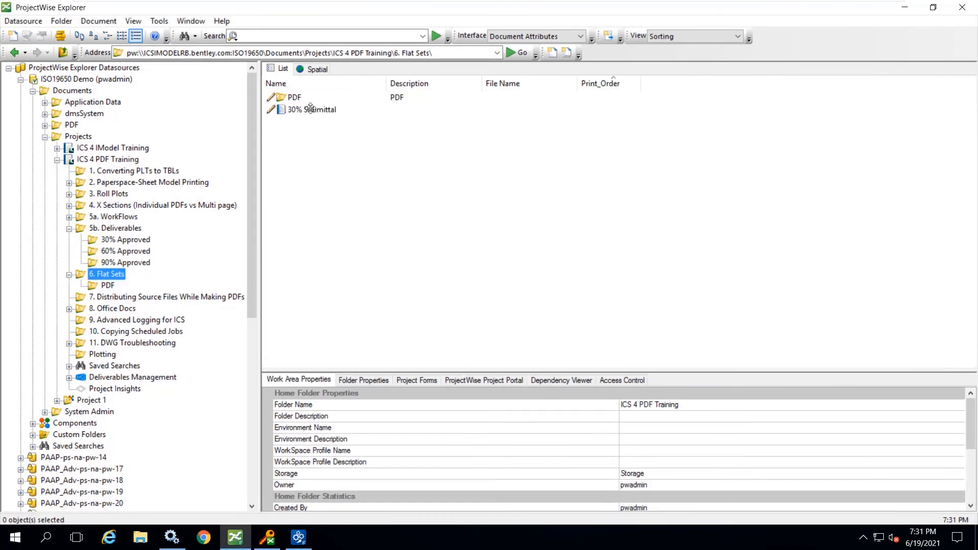
left_click(310, 109)
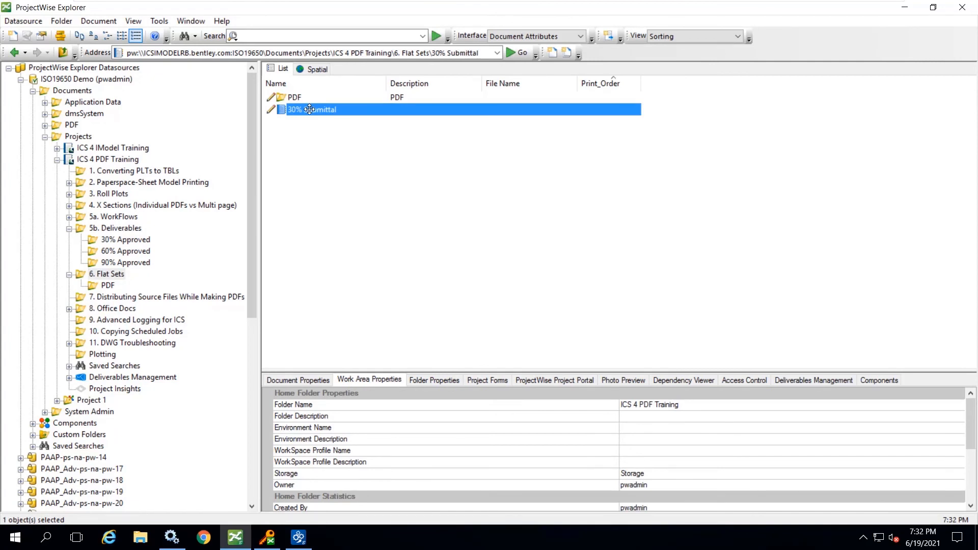
double_click(309, 109)
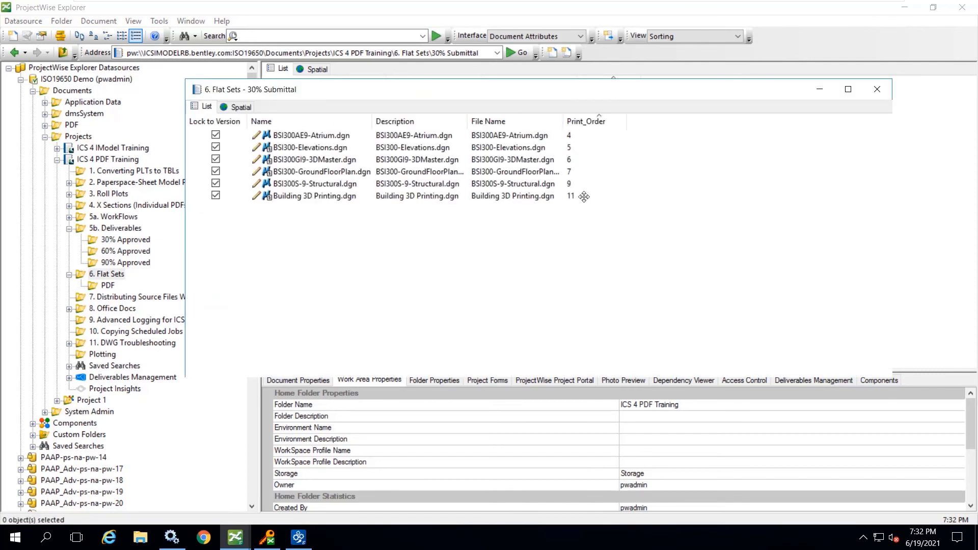
left_click(578, 137)
left_click(580, 162)
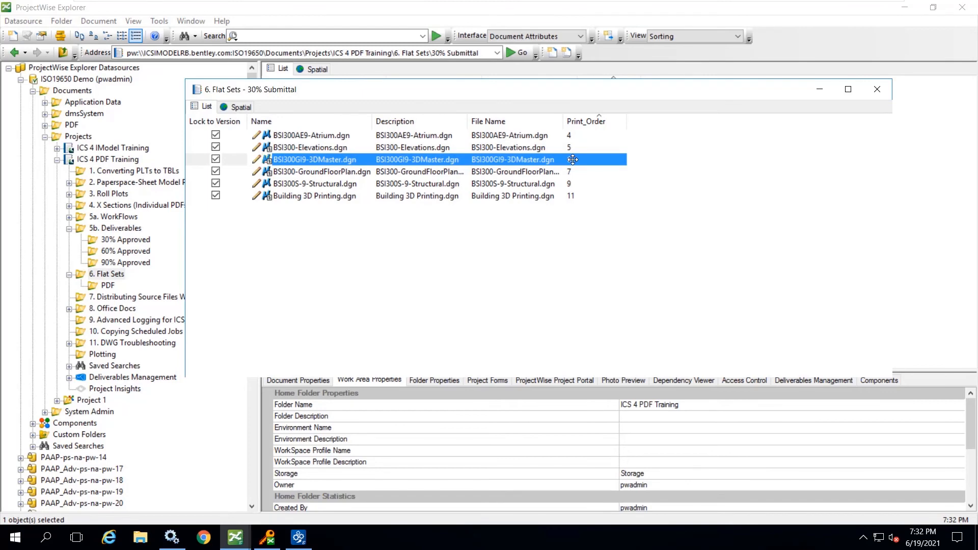
double_click(571, 160)
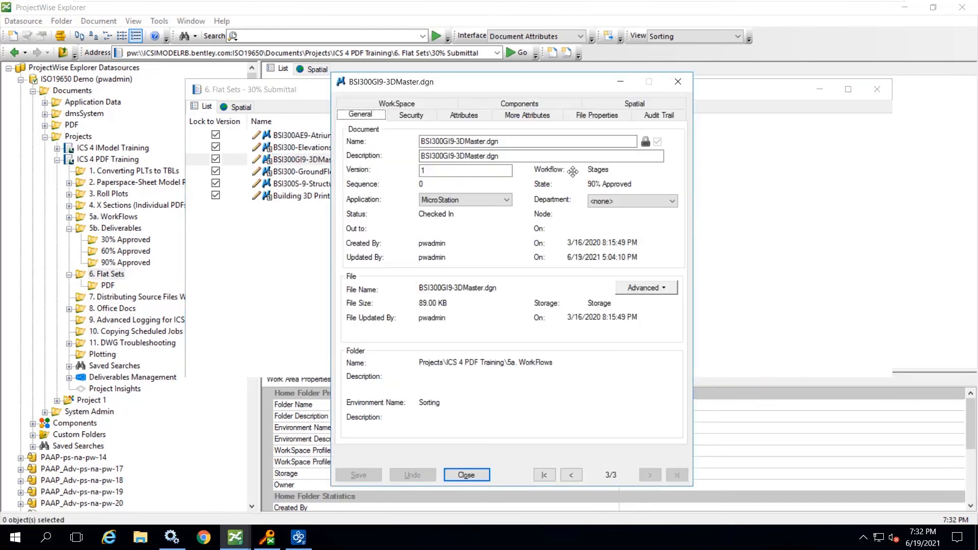
left_click_drag(494, 88, 672, 183)
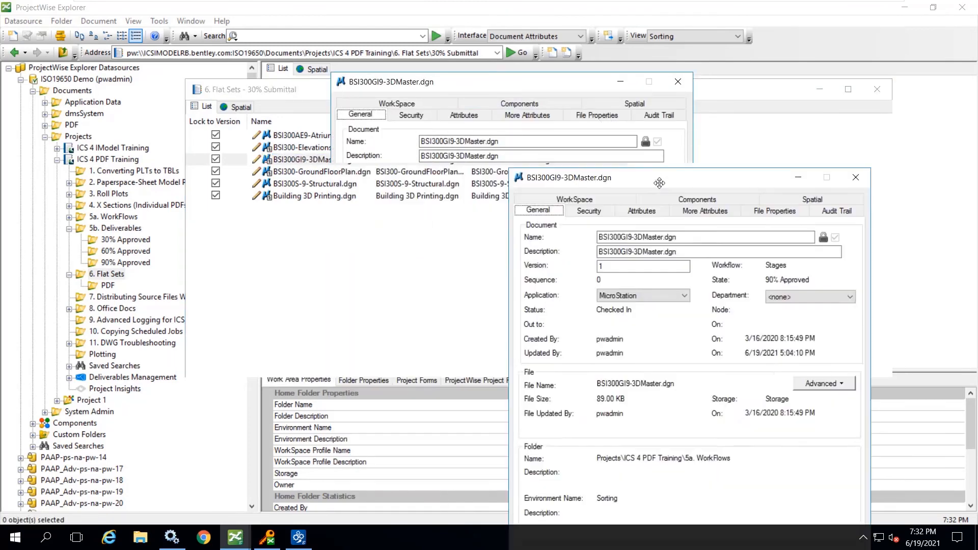
left_click(642, 210)
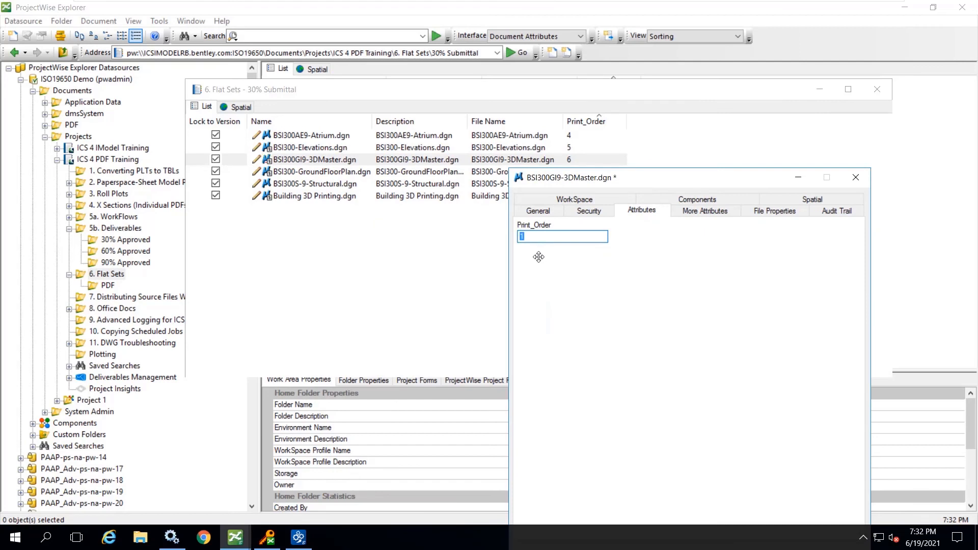
type("4")
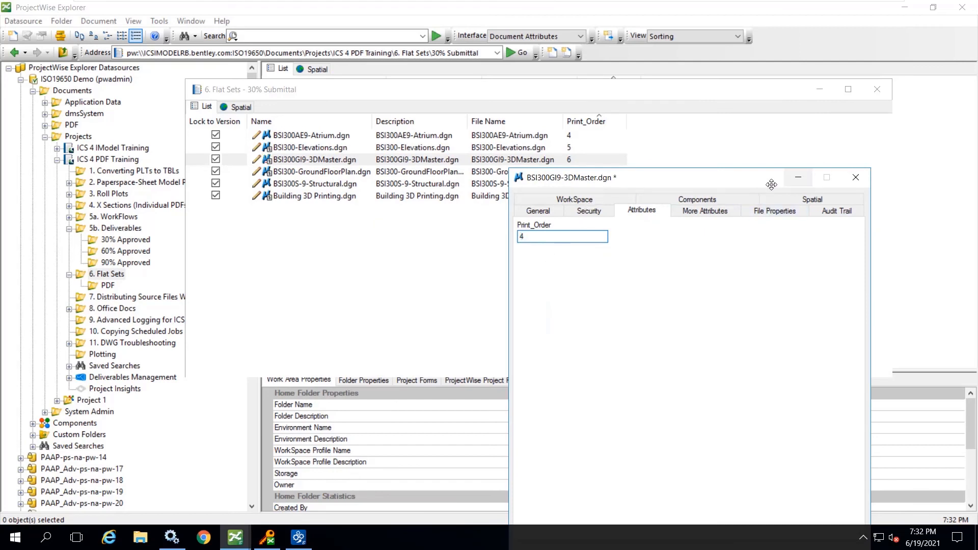
left_click_drag(757, 180, 673, 76)
left_click(518, 471)
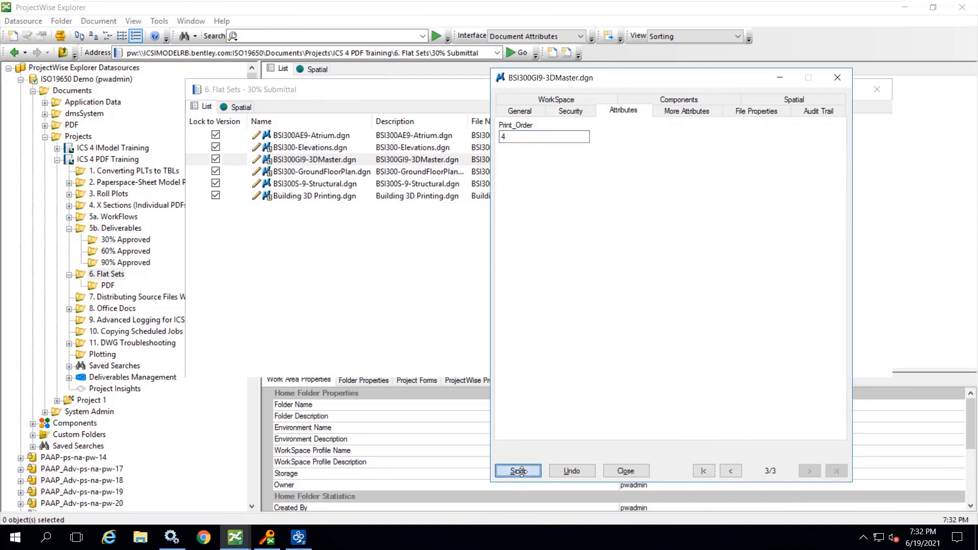
left_click(624, 471)
- Set the Print_Order of BSI300AE9-Atrium.dgn to 5 and advance to the properties of BSI300-Elevations.dgn, saving the change
left_click(569, 137)
double_click(584, 142)
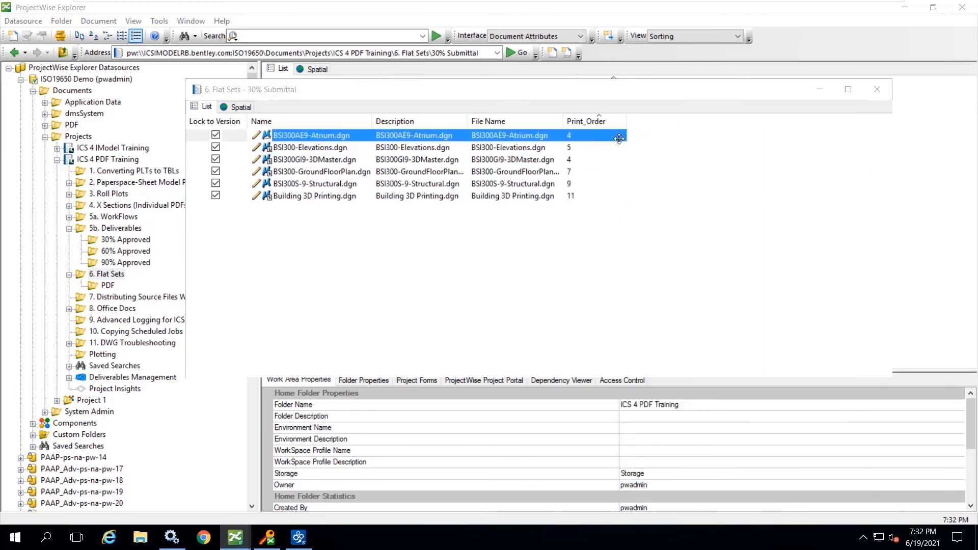
left_click(616, 111)
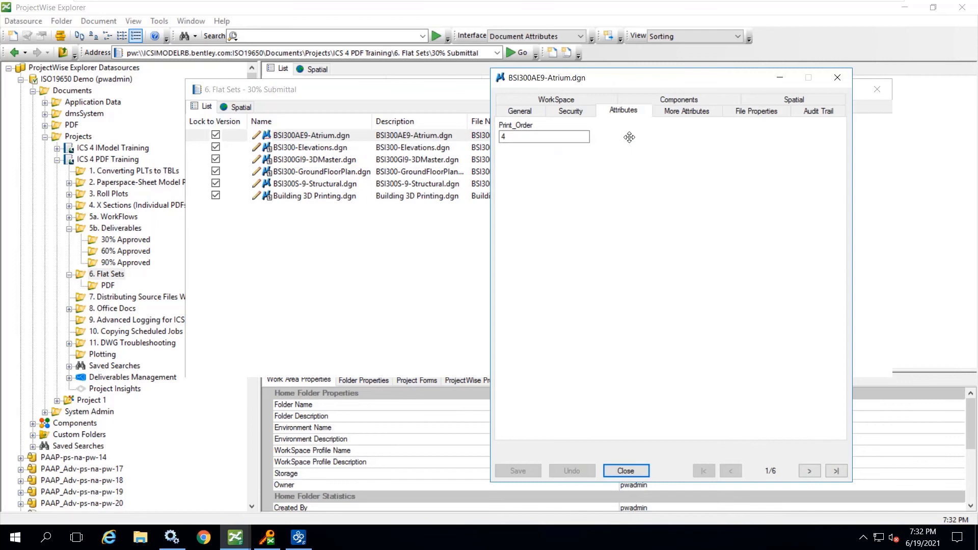
double_click(524, 137)
type("4")
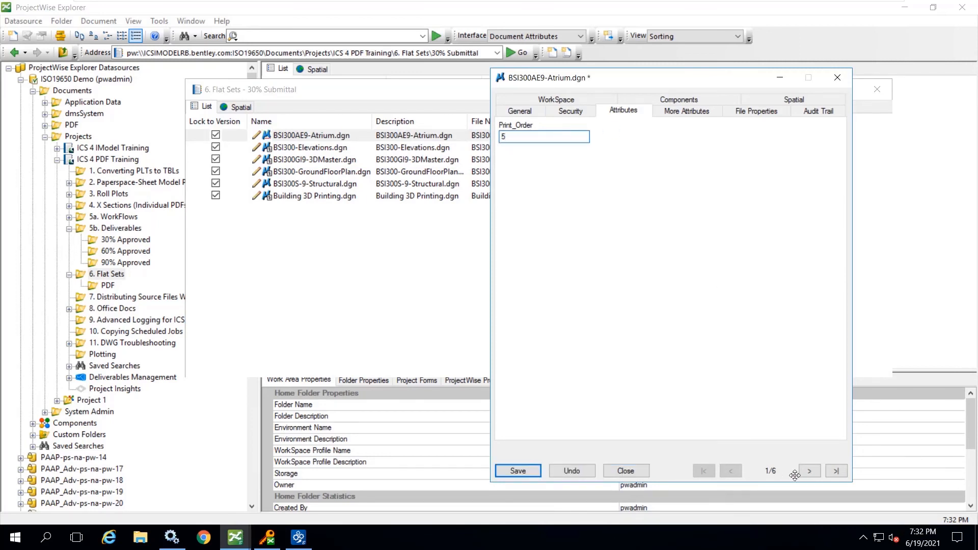
left_click(809, 471)
left_click(437, 315)
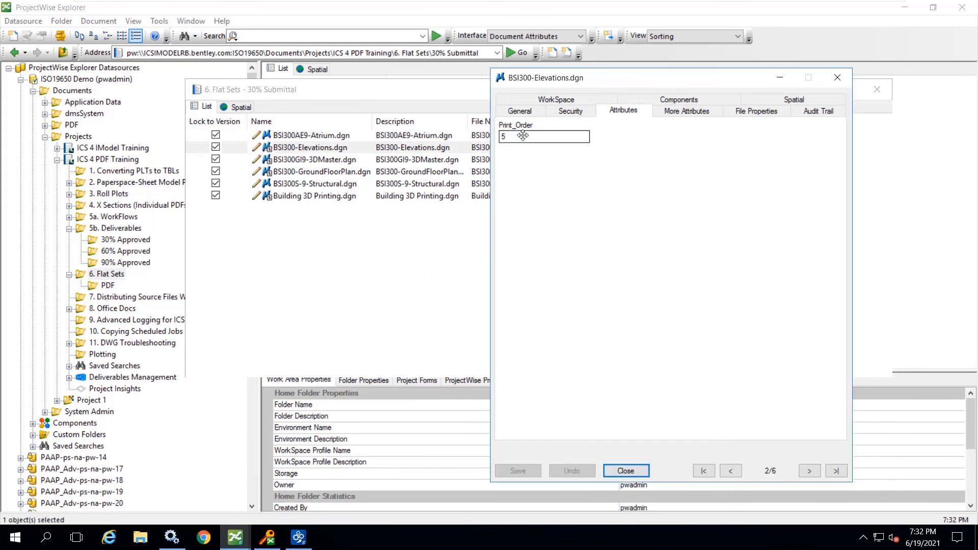
- Set the Print_Order of BSI300-Elevations.dgn to 6, save it, and close the document properties
type("6")
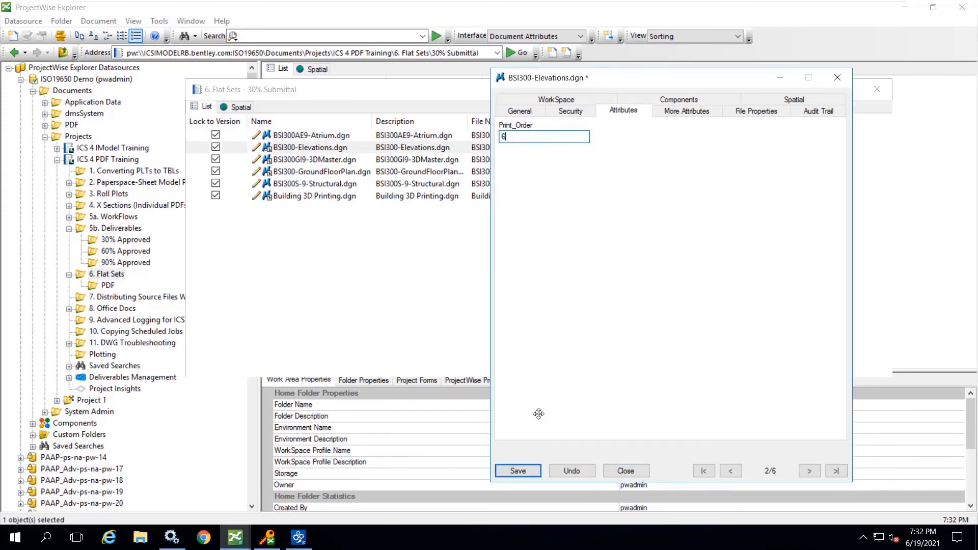
left_click(517, 470)
left_click(626, 470)
- Re-sort the documents in the 30% Submittal set by Print_Order ascending and close the set window
left_click(587, 122)
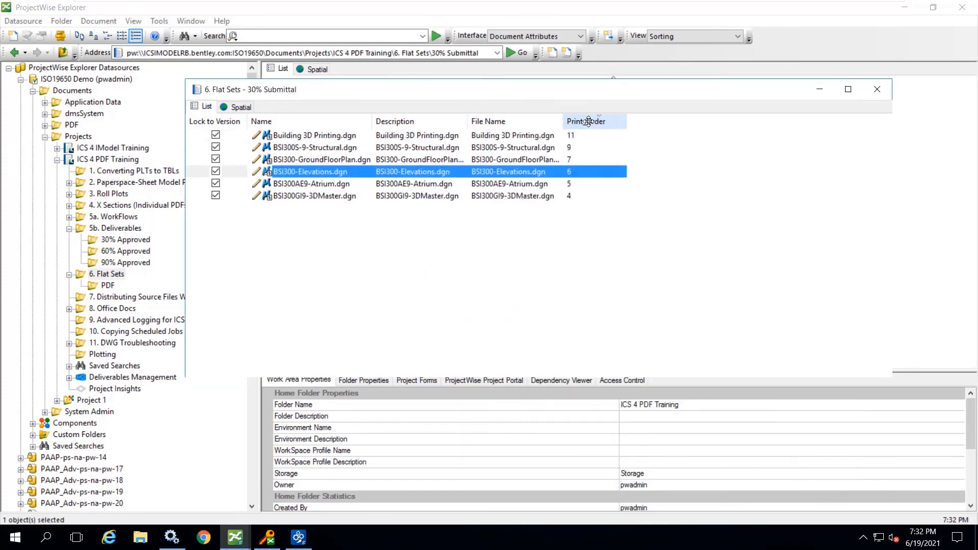
left_click(587, 121)
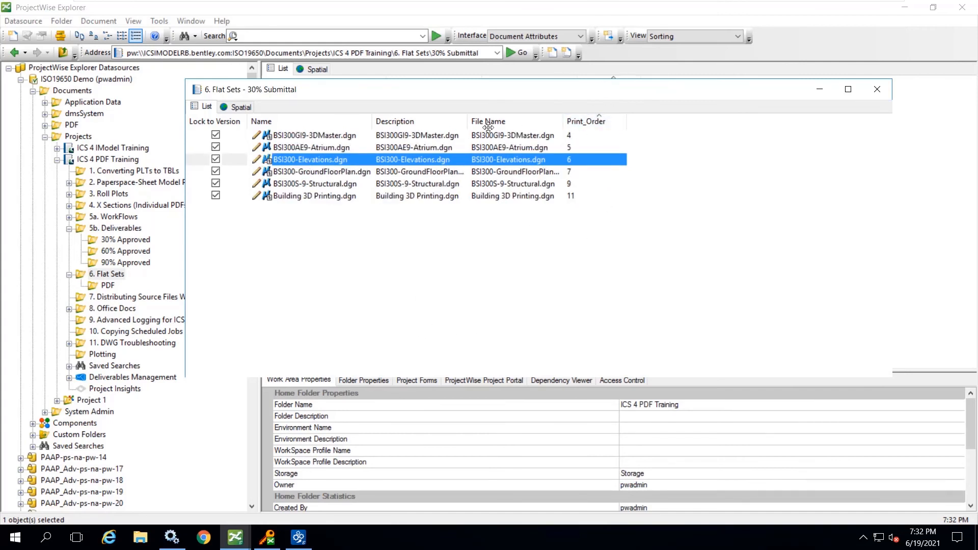
left_click(877, 89)
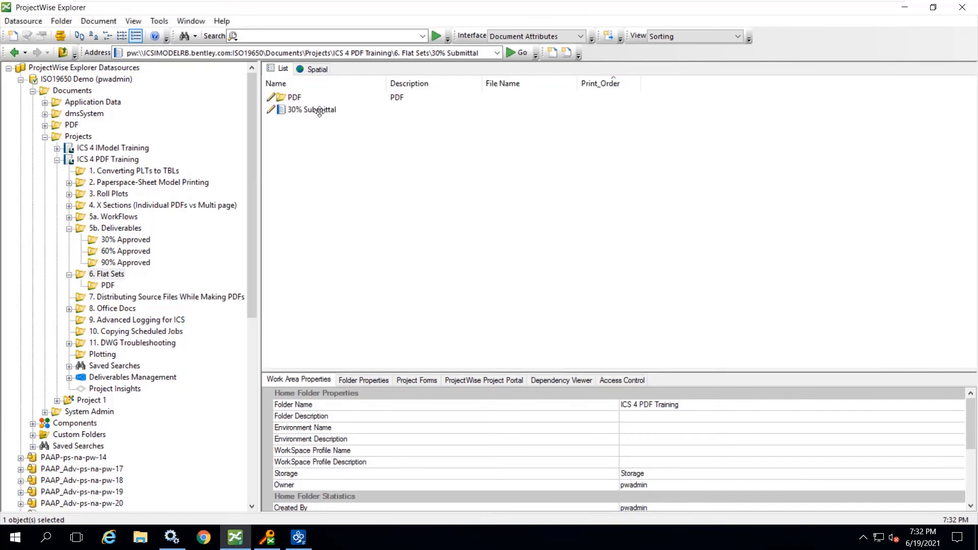
- Rename the 30% Submittal flat set to 30% Submittal #2
right_click(319, 110)
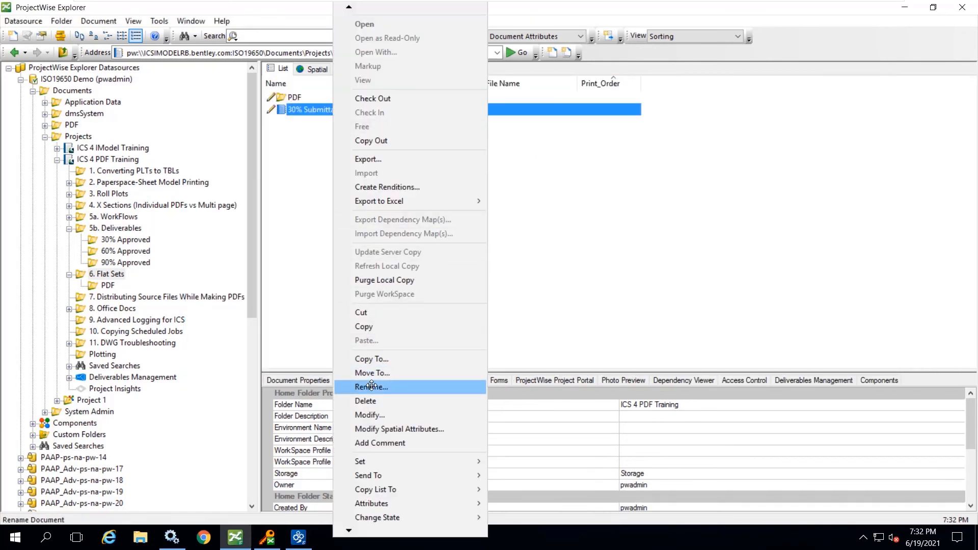
left_click(371, 387)
left_click(509, 248)
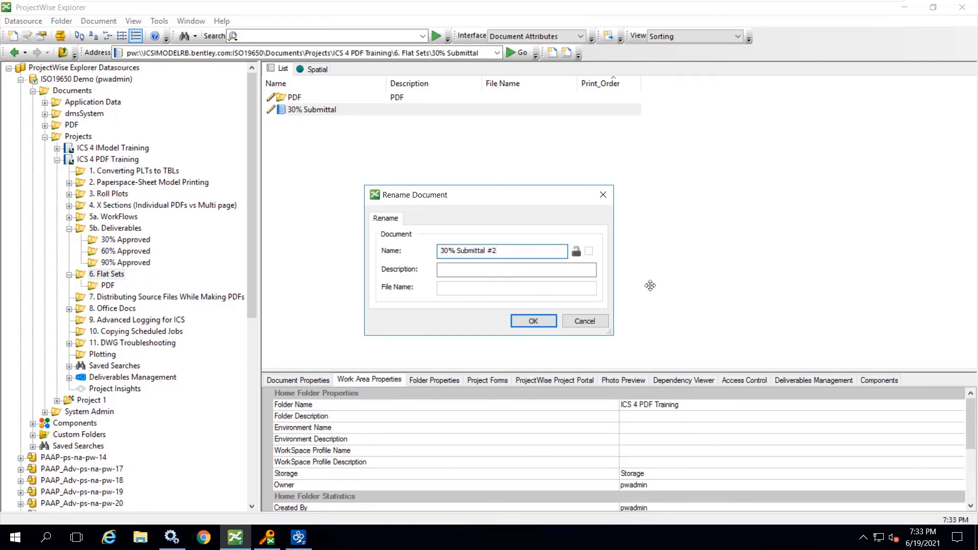
left_click(535, 319)
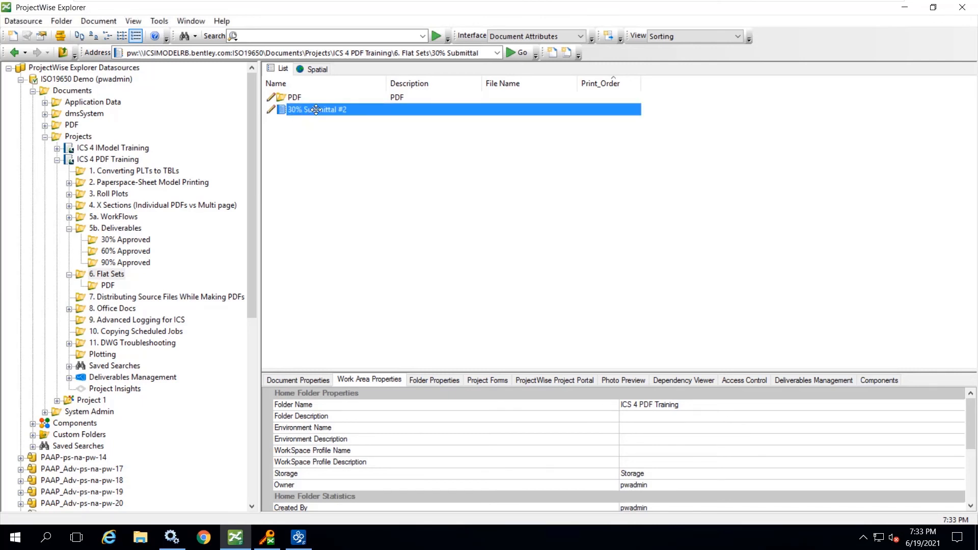
- Submit a PDF rendition job for 30% Submittal #2 with the Sample Plotting profile, B&W 11x17 Size Paper and Relative Source File destination
right_click(316, 109)
left_click(390, 185)
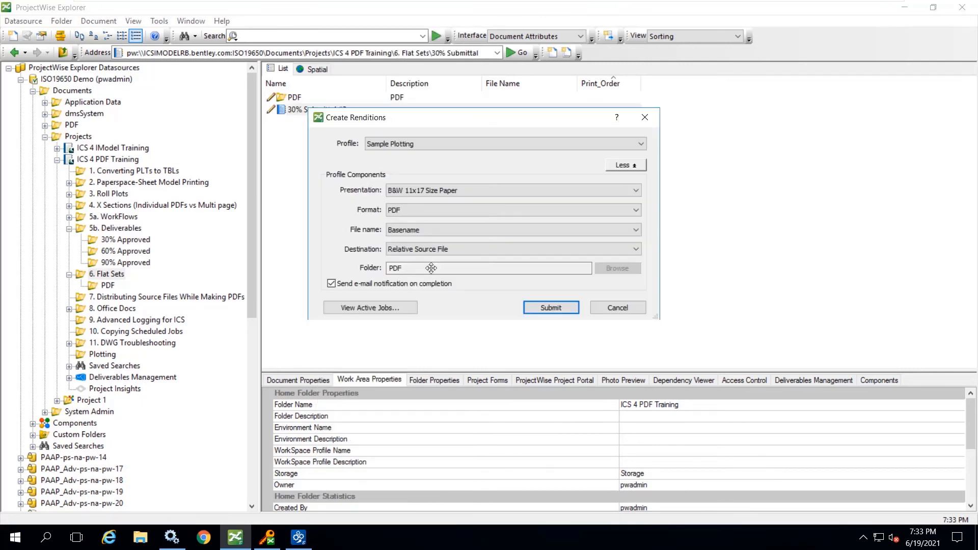
left_click(544, 308)
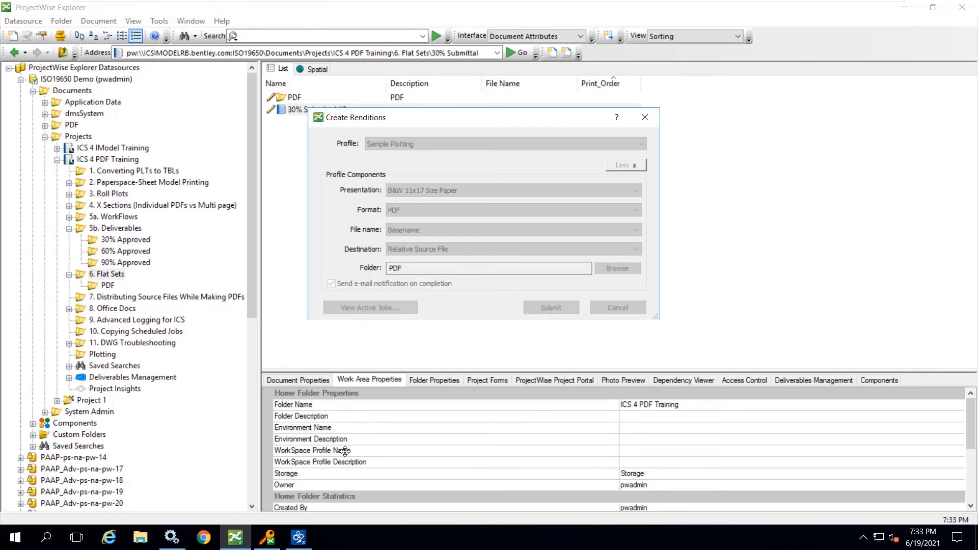
key("Return")
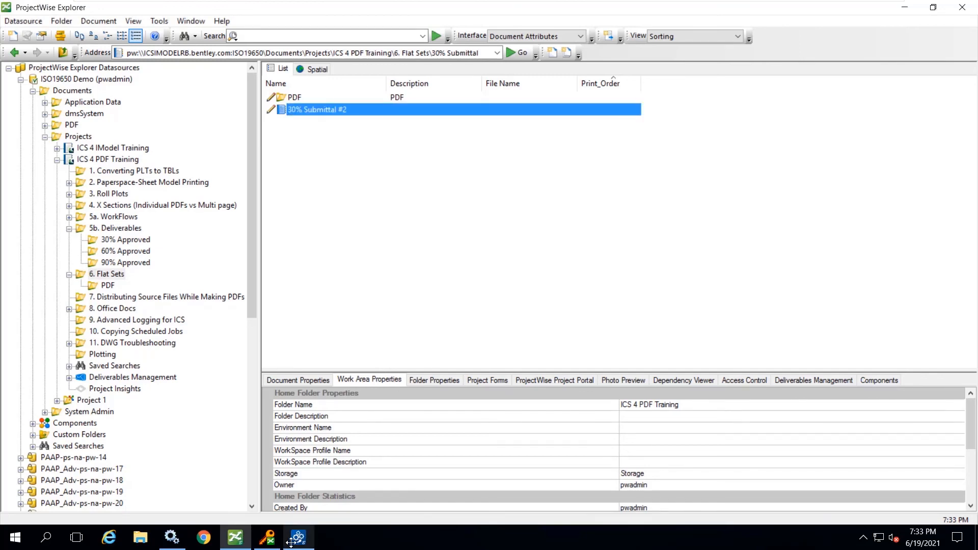
- Switch to Orchestration Framework Administrator, review the 30% Submittal #2 rendition job details in an enlarged Job Monitor, and close the monitor
left_click(300, 536)
double_click(99, 154)
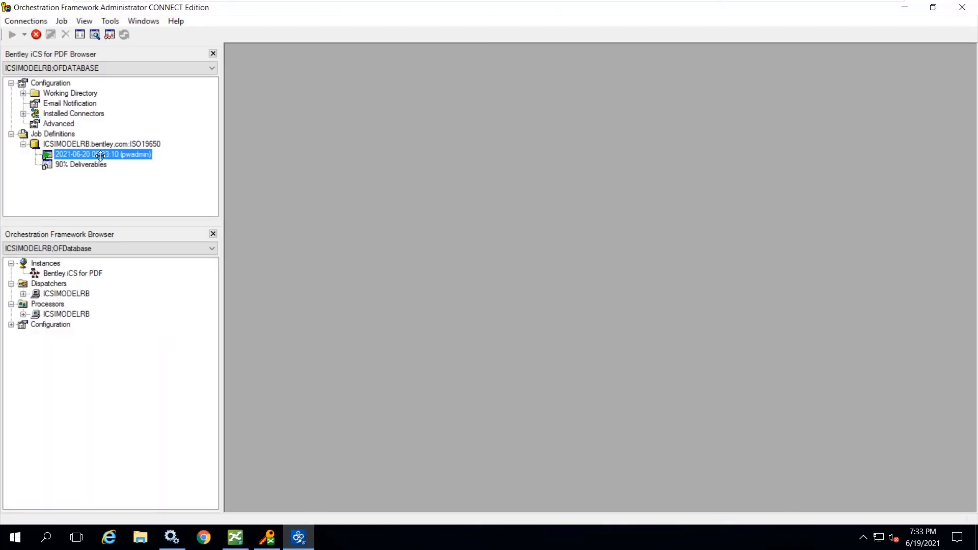
left_click(314, 113)
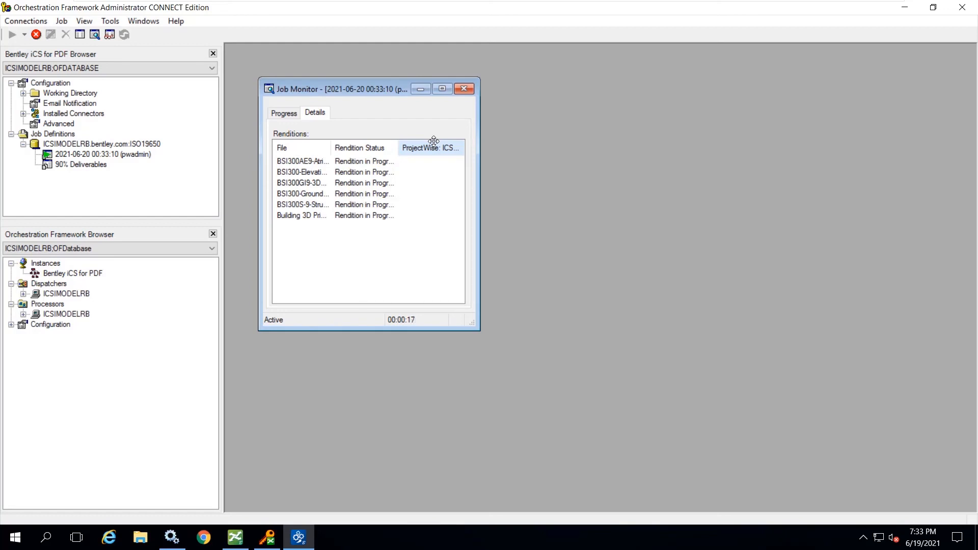
left_click_drag(478, 329, 679, 428)
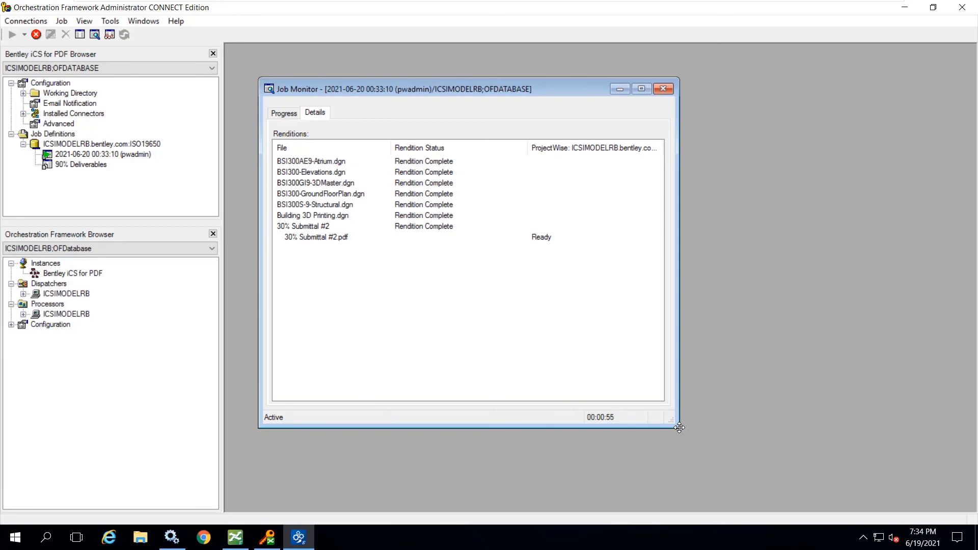
left_click(671, 89)
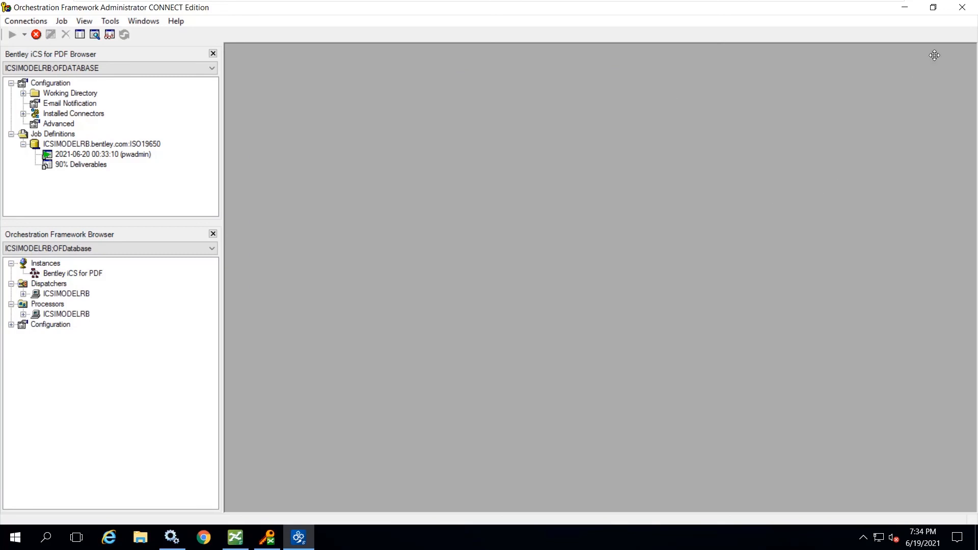
- Return to ProjectWise Explorer and open 30% Submittal #2.pdf and 30% Submittal.pdf from the PDF folder of 6. Flat Sets
left_click(903, 5)
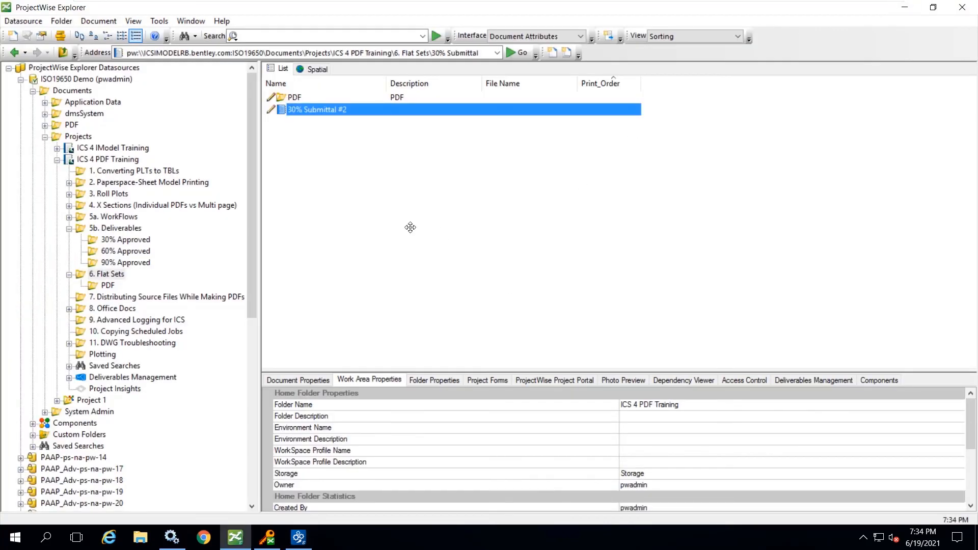
double_click(295, 97)
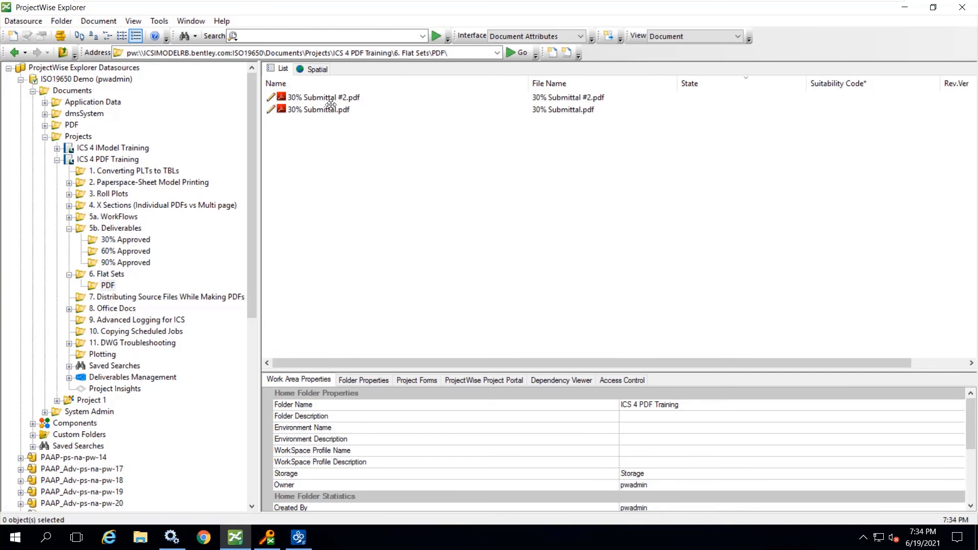
double_click(319, 97)
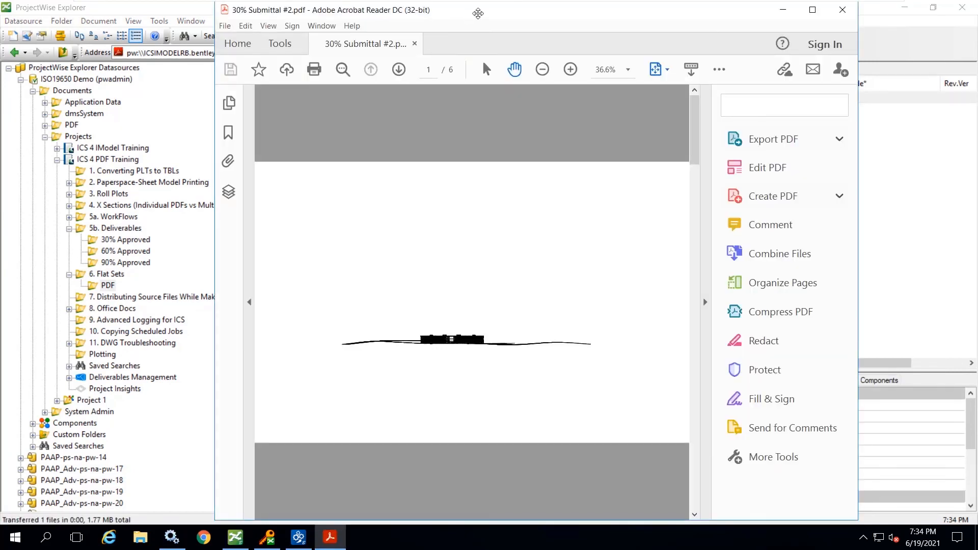
left_click_drag(478, 13, 688, 17)
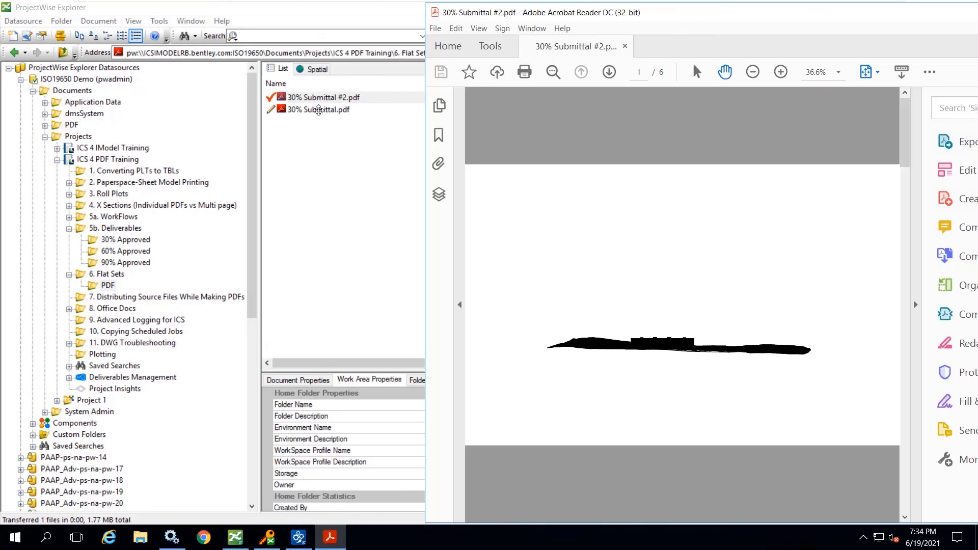
left_click(307, 110, "ctrl")
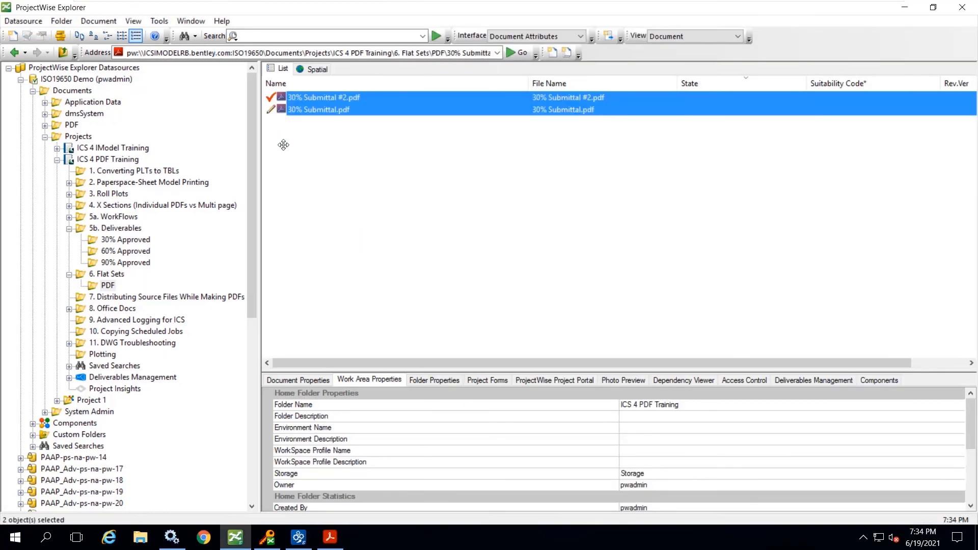
left_click(324, 110)
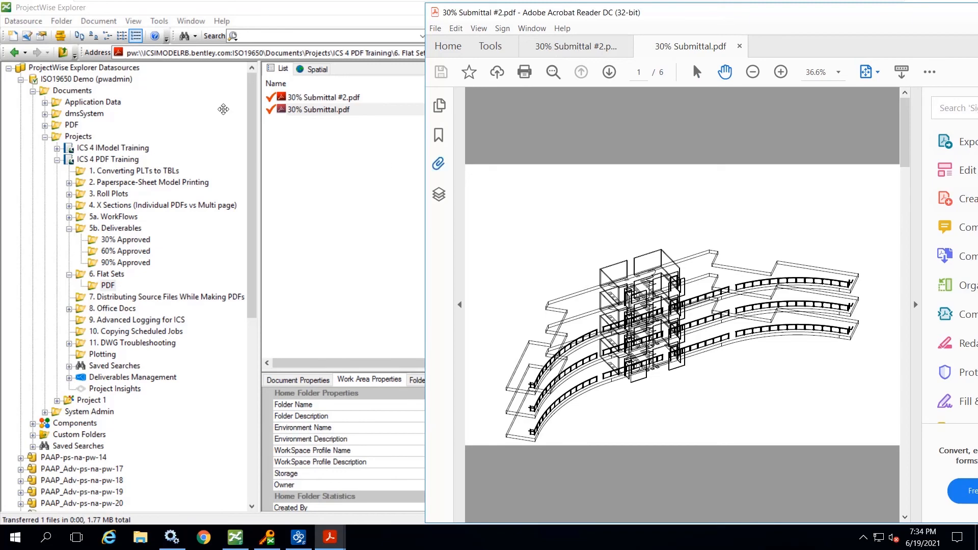
- Page through 30% Submittal.pdf and 30% Submittal #2.pdf to compare the order of their sheets
left_click(685, 46)
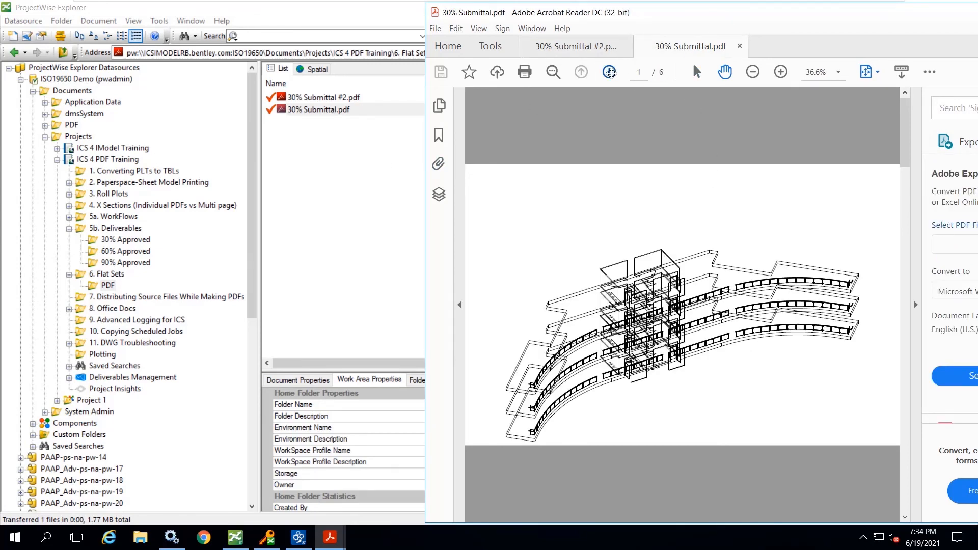
left_click(610, 72)
left_click(610, 72)
left_click(610, 72)
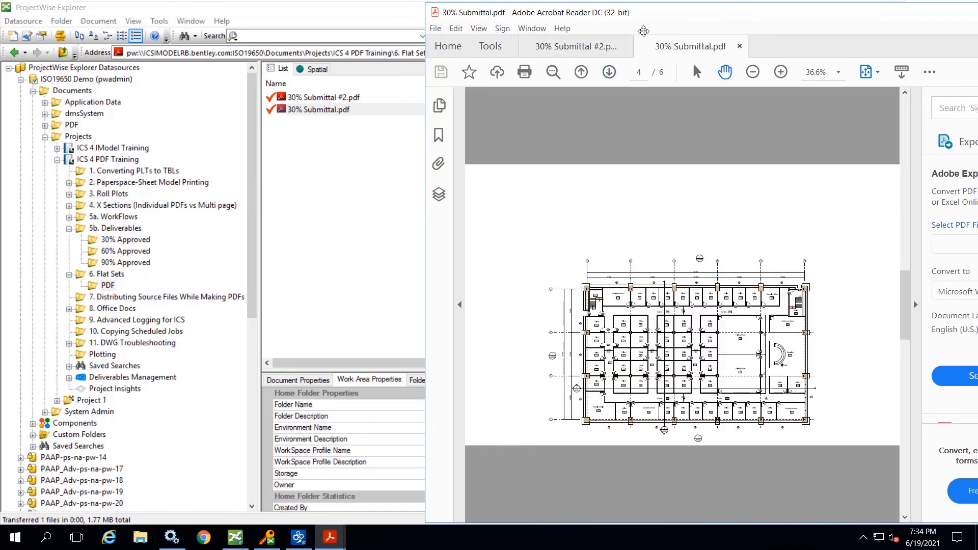
left_click(565, 46)
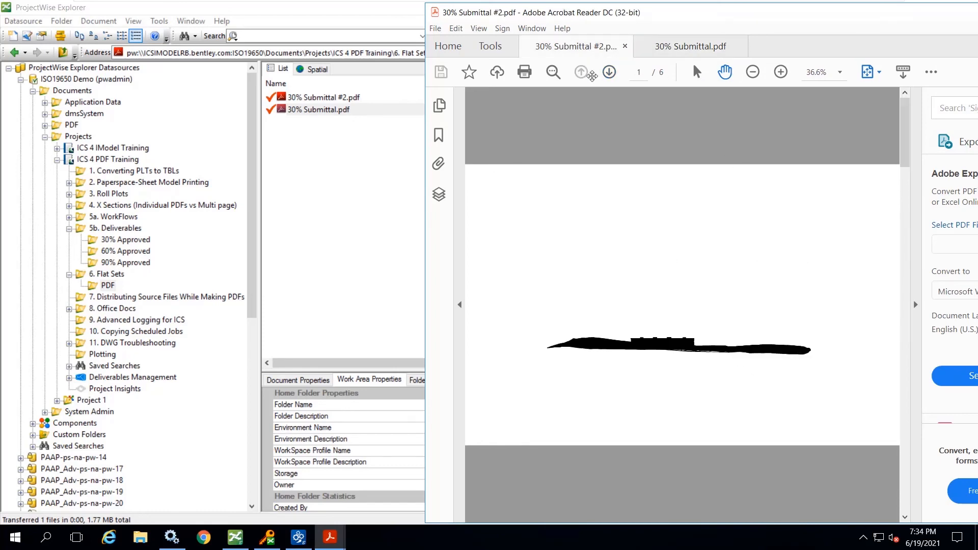
left_click(610, 72)
left_click(610, 73)
left_click(609, 72)
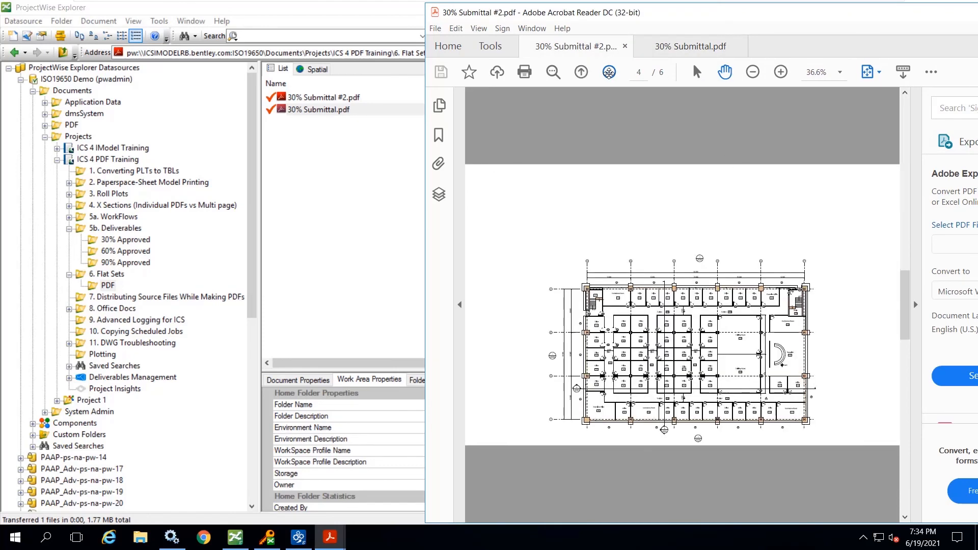
left_click(609, 72)
left_click(609, 72)
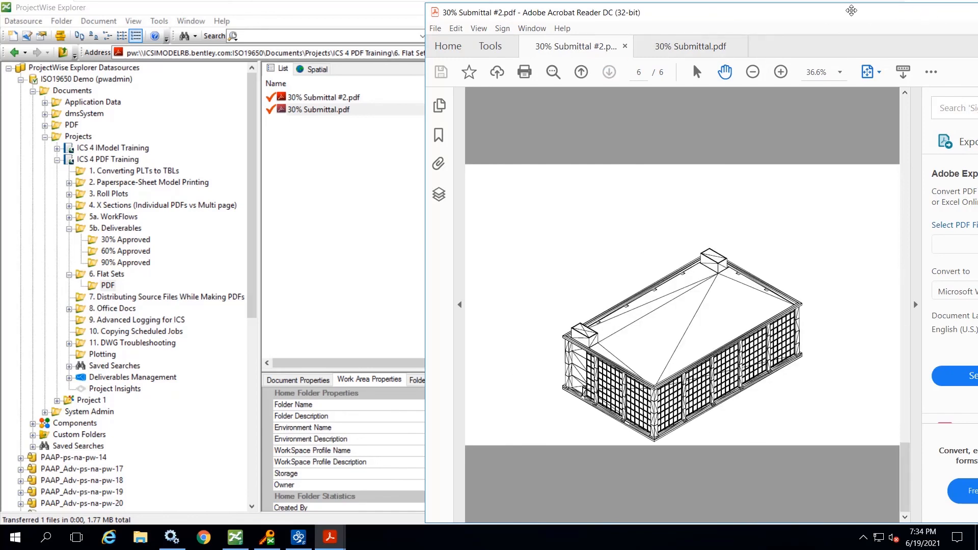
- Close both submittal PDFs and Acrobat Reader, and check the documents back in to ProjectWise
left_click_drag(851, 10, 866, 34)
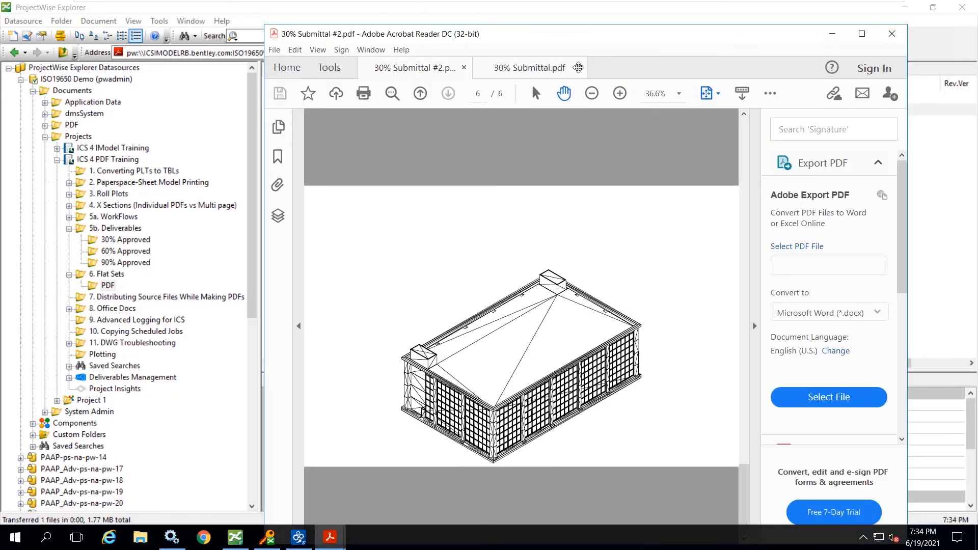
left_click(578, 67)
left_click(464, 68)
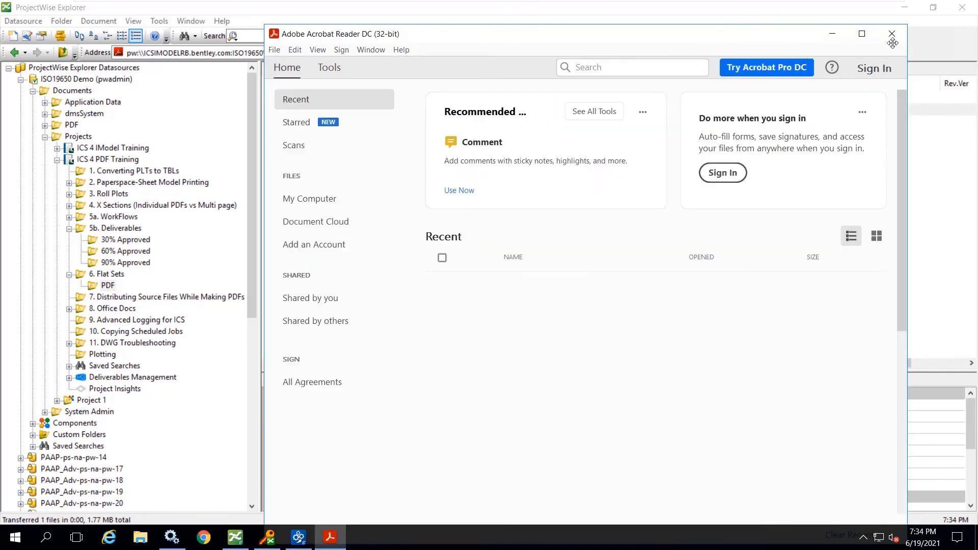
left_click(892, 33)
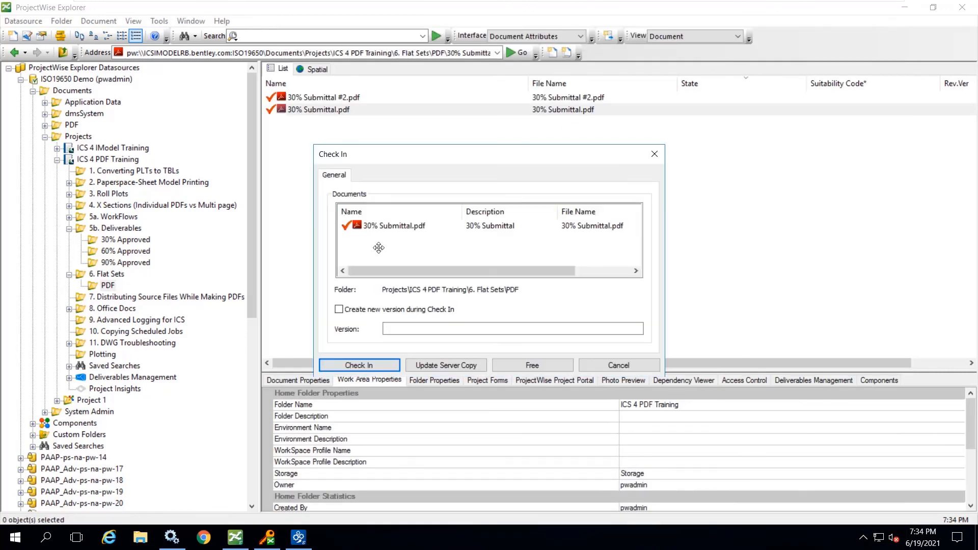
left_click(352, 364)
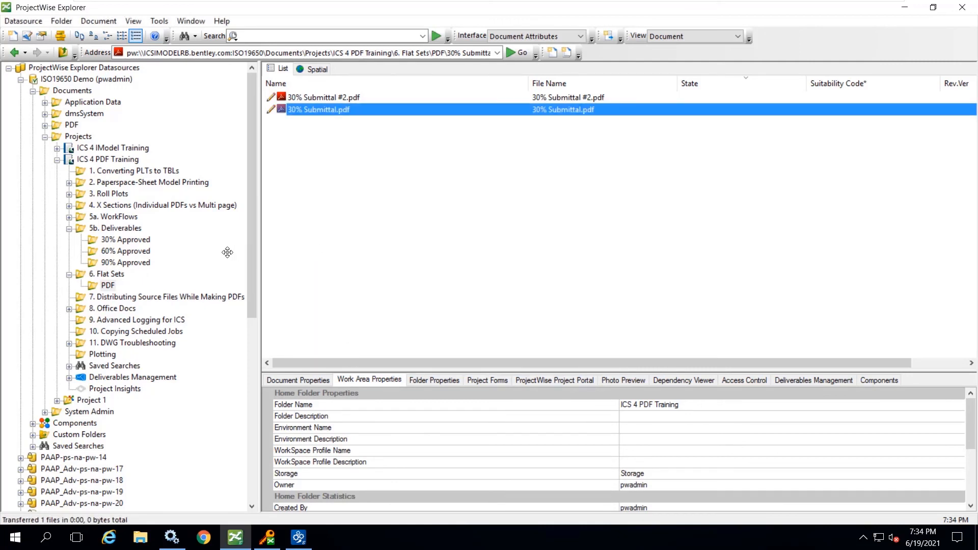
- Submit a Sample Plotting PDF rendition job for BSI300-Elevations.dgn in 5a. WorkFlows with the Distribution Without References destination
left_click(142, 297)
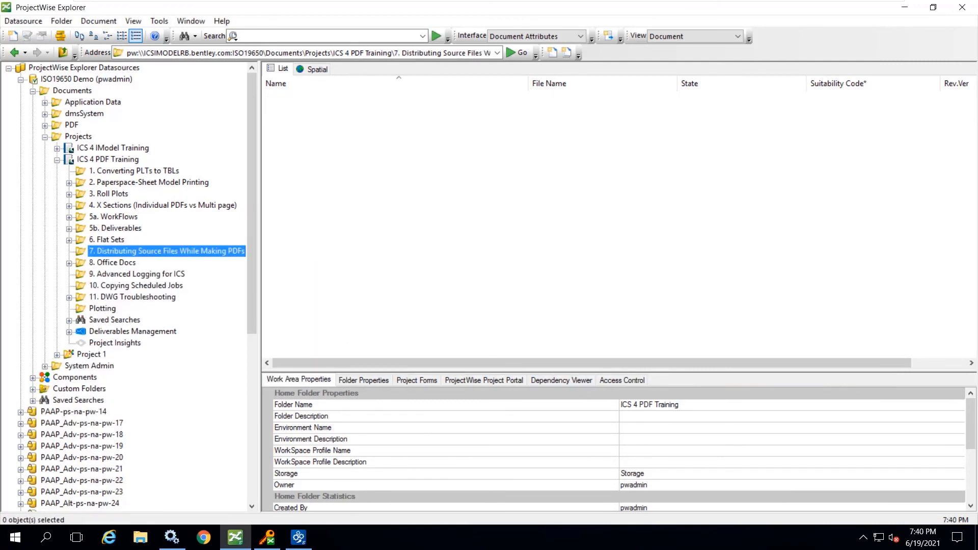
left_click(120, 216)
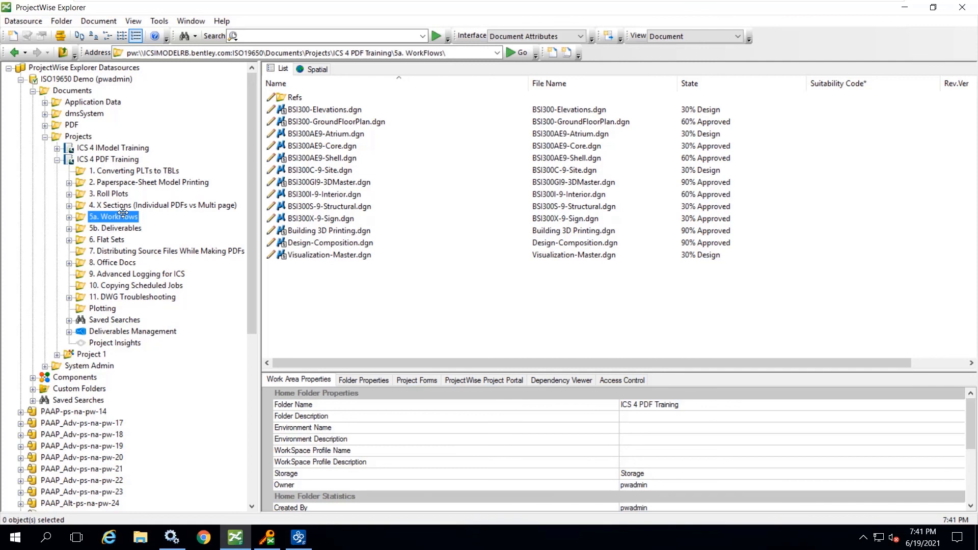
left_click(337, 108)
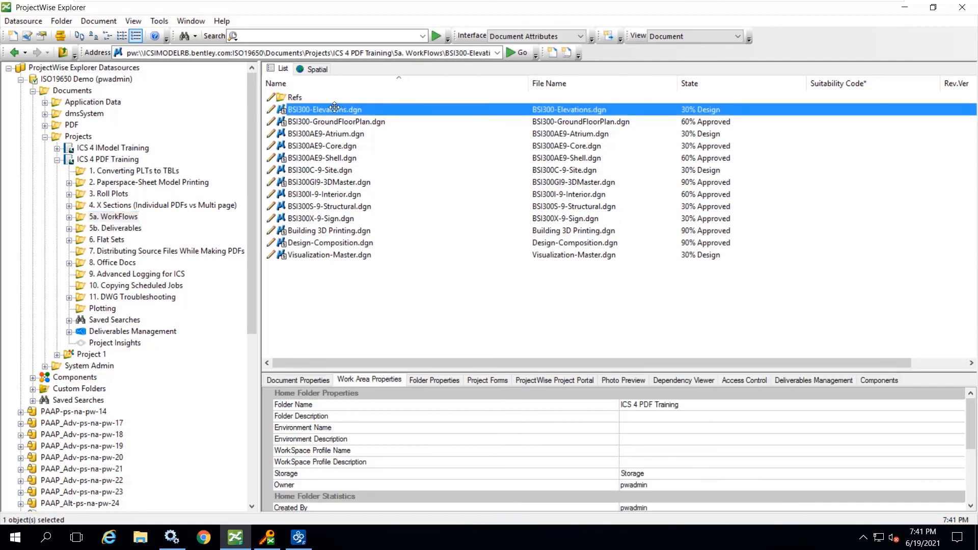
right_click(327, 109)
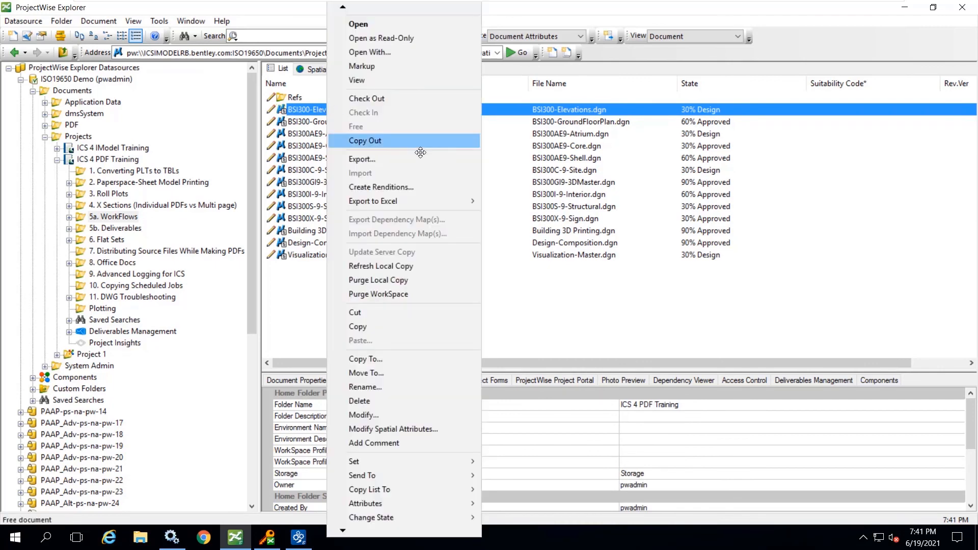
left_click(403, 187)
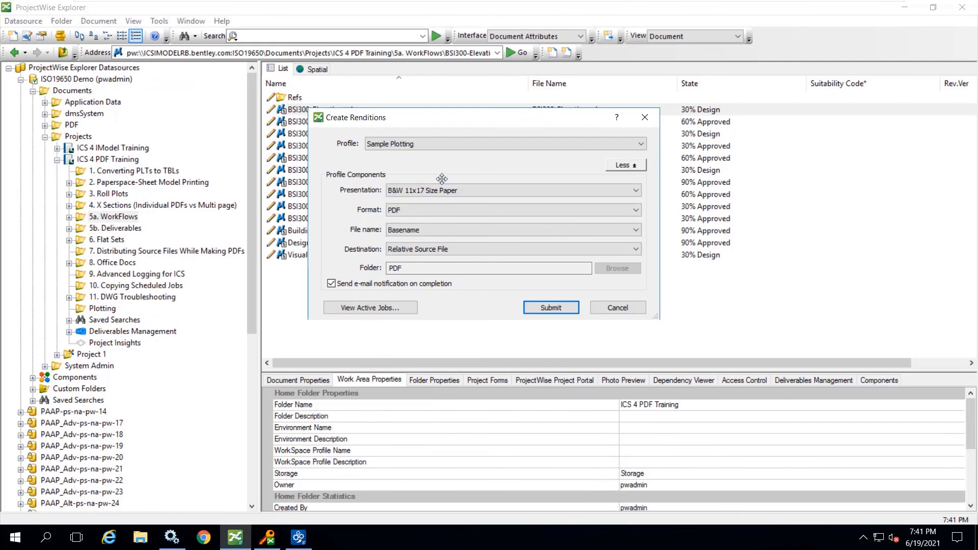
left_click(443, 250)
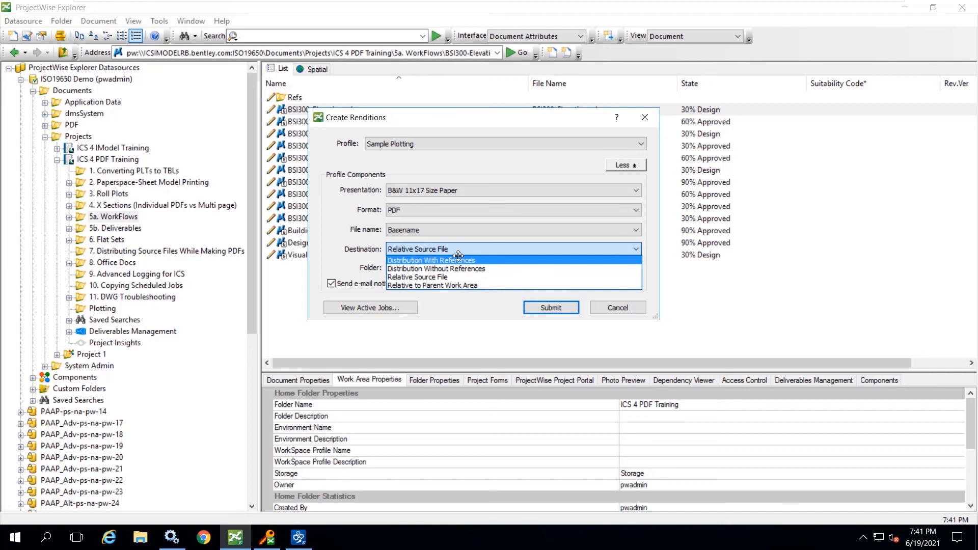
left_click(433, 269)
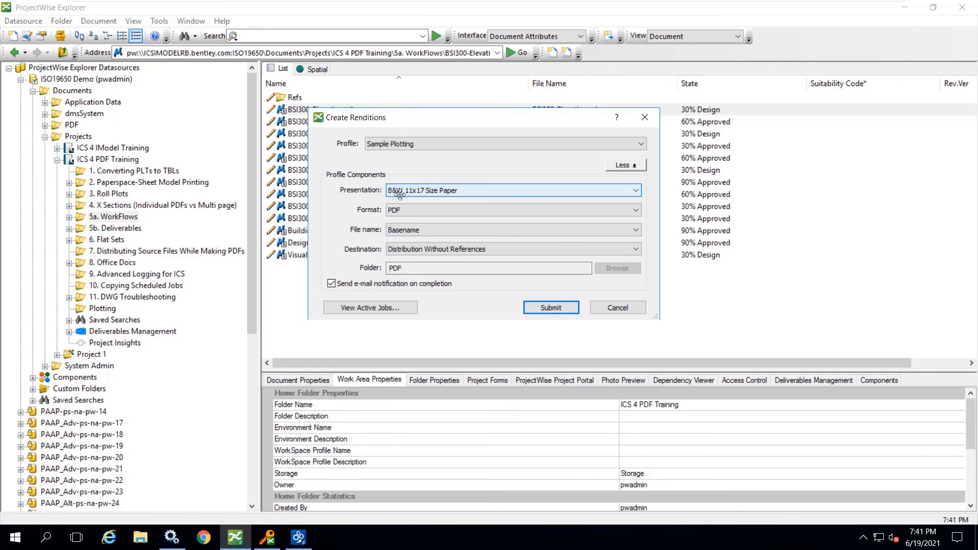
left_click(553, 304)
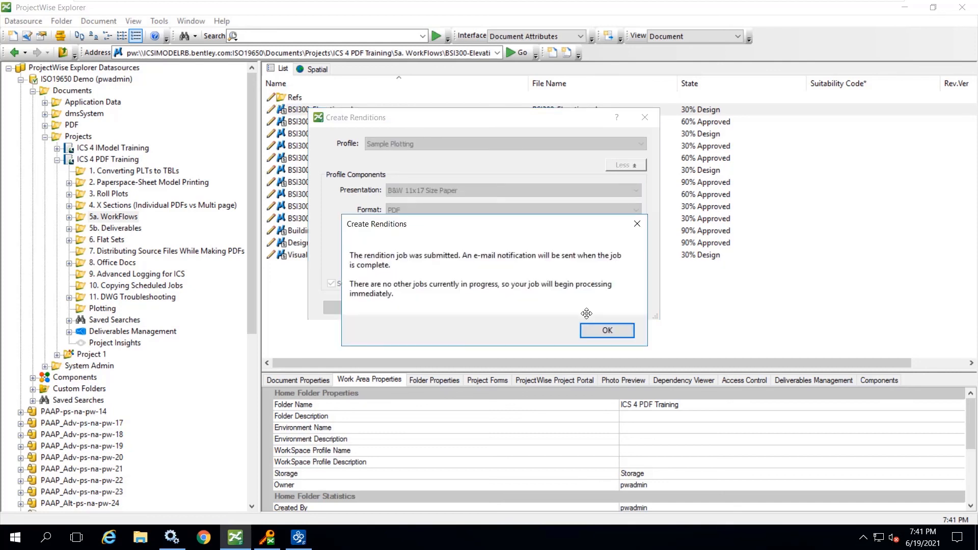
left_click(602, 330)
- Switch to Orchestration Framework Administrator, review the progress and details of the BSI300-Elevations rendition job, and close the Job Monitor
left_click(298, 537)
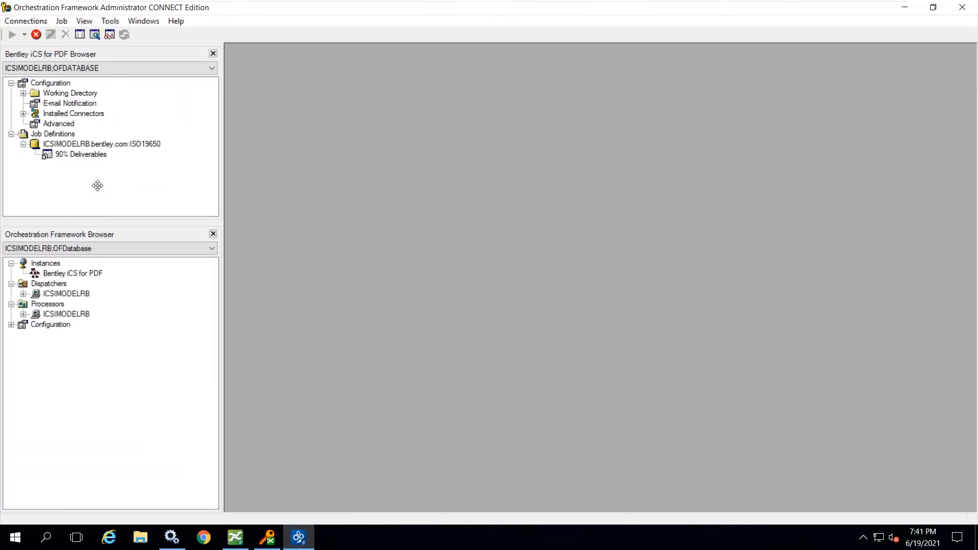
double_click(107, 154)
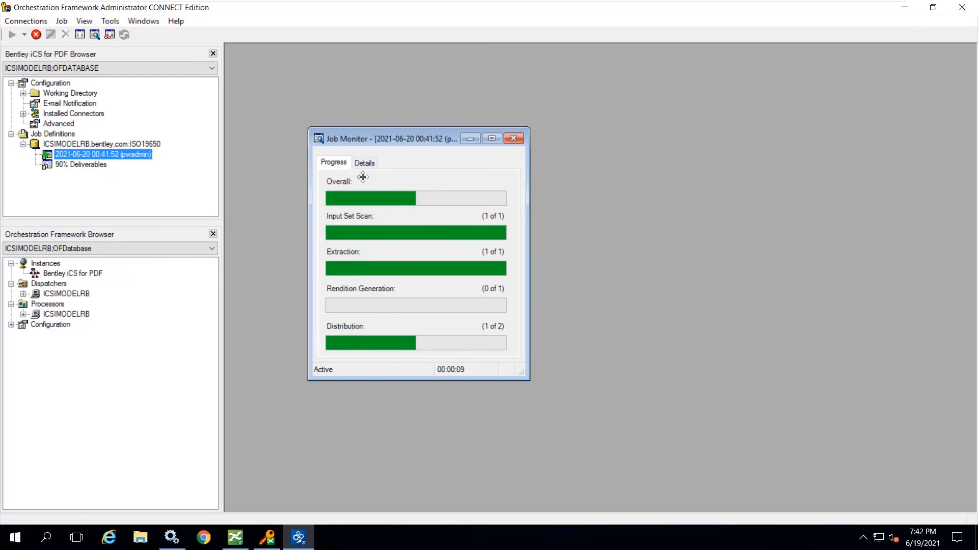
left_click(363, 162)
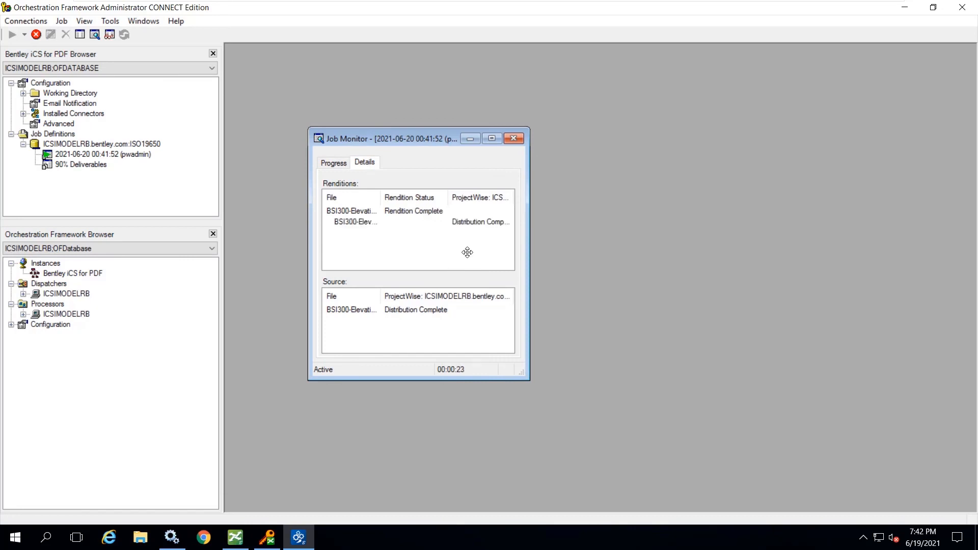
left_click(514, 138)
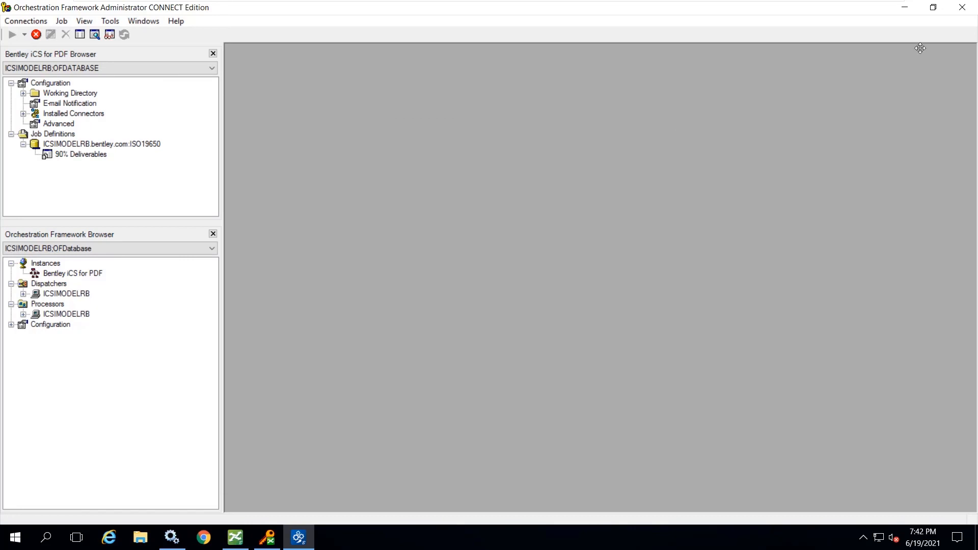
- Return to ProjectWise Explorer and inspect the 5a. WorkFlows PDF folder and 7. Distributing Source Files While Making PDFs for the distributed output
left_click(905, 7)
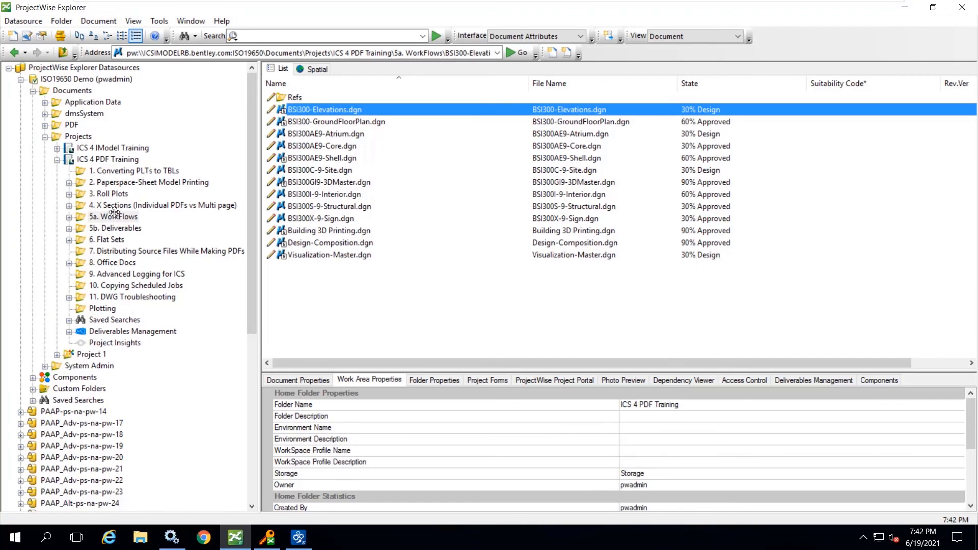
left_click(69, 217)
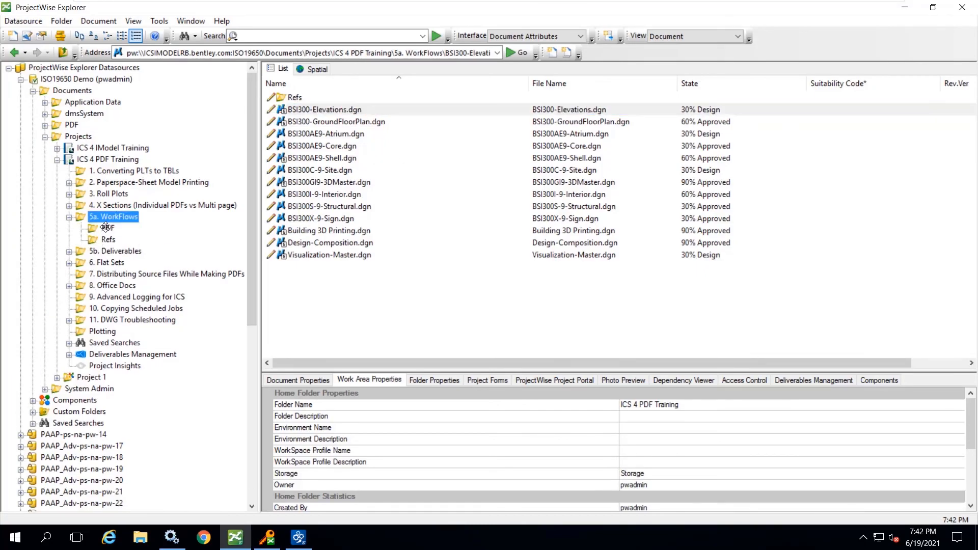
left_click(106, 227)
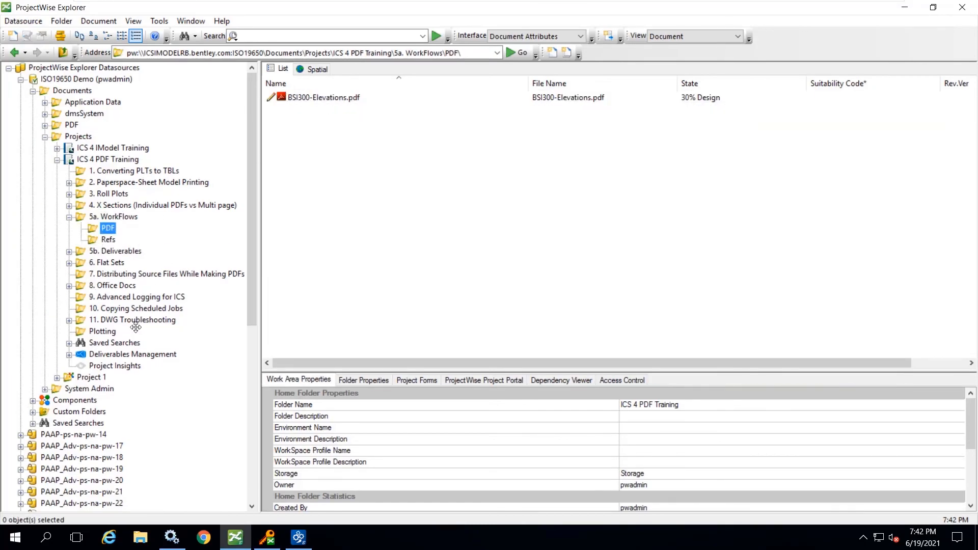
left_click(110, 273)
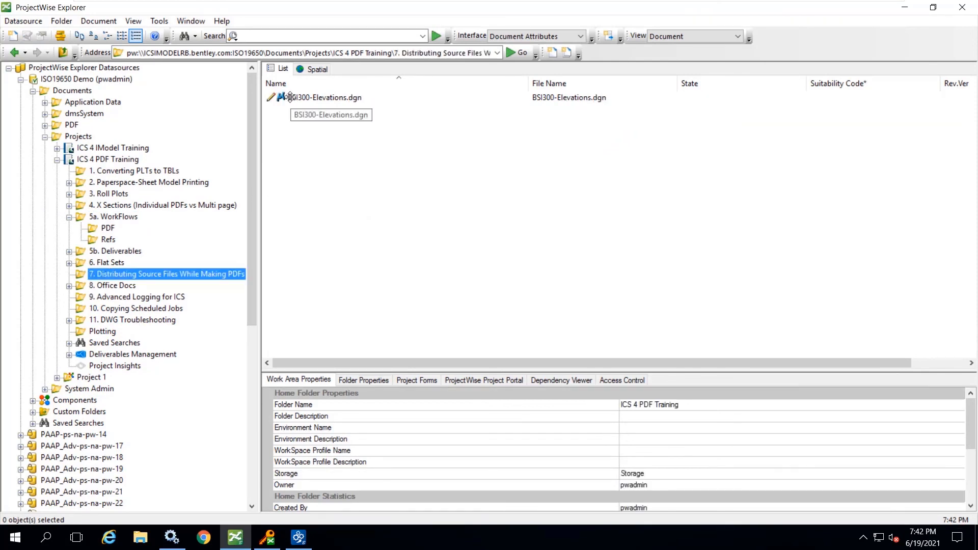
- Delete BSI300-Elevations.dgn from the 7. Distributing Source Files While Making PDFs folder
left_click(290, 96)
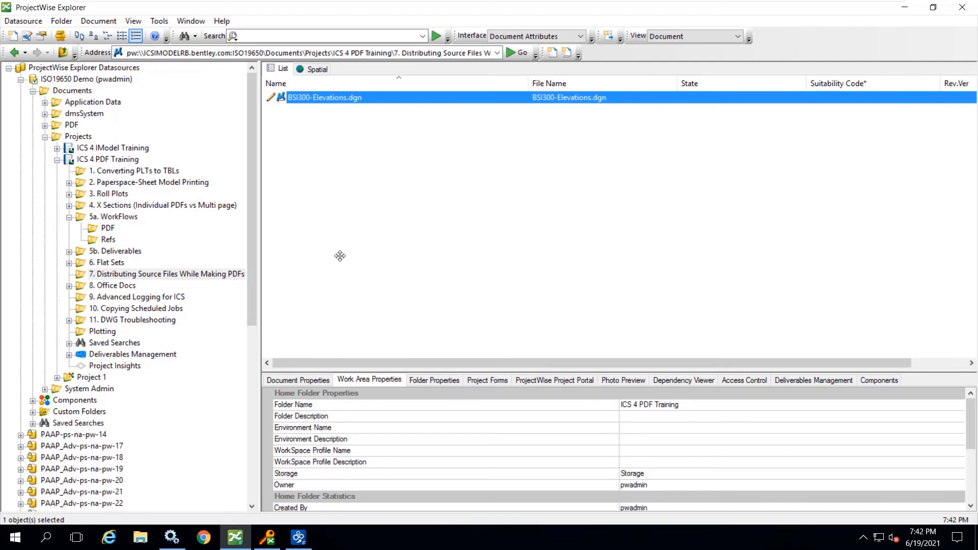
key("Delete")
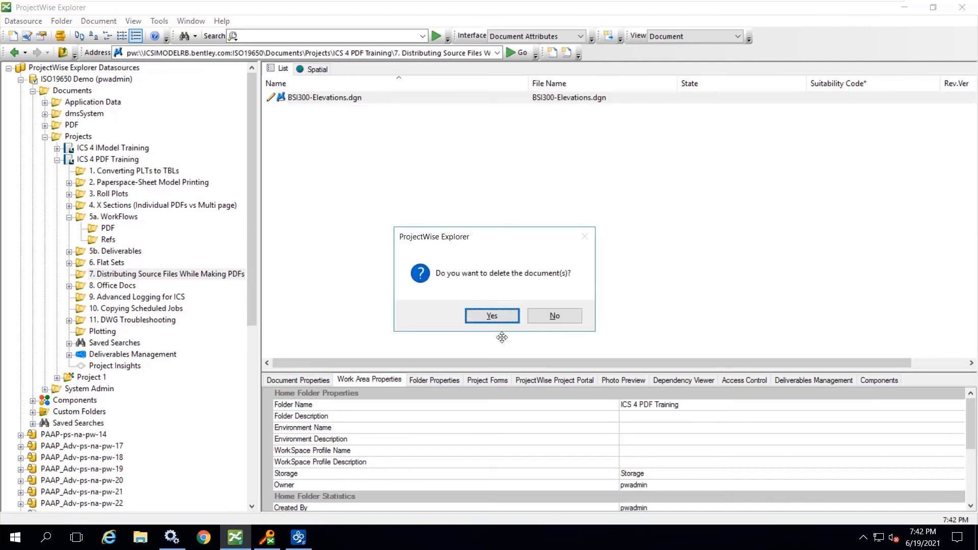
left_click(493, 313)
- Delete the PDF folder under 5a. WorkFlows, including its documents, sets and corresponding workspace variables
left_click(107, 228)
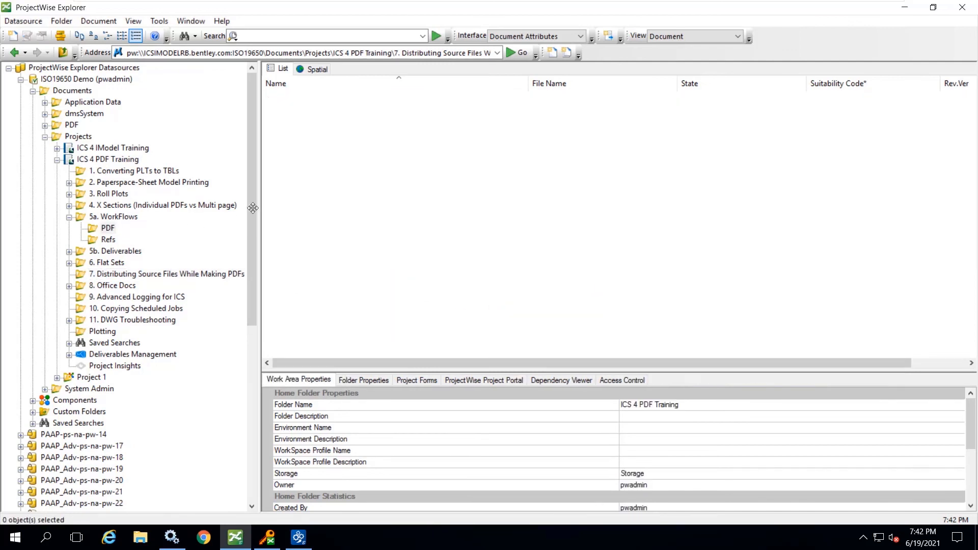
key("Delete")
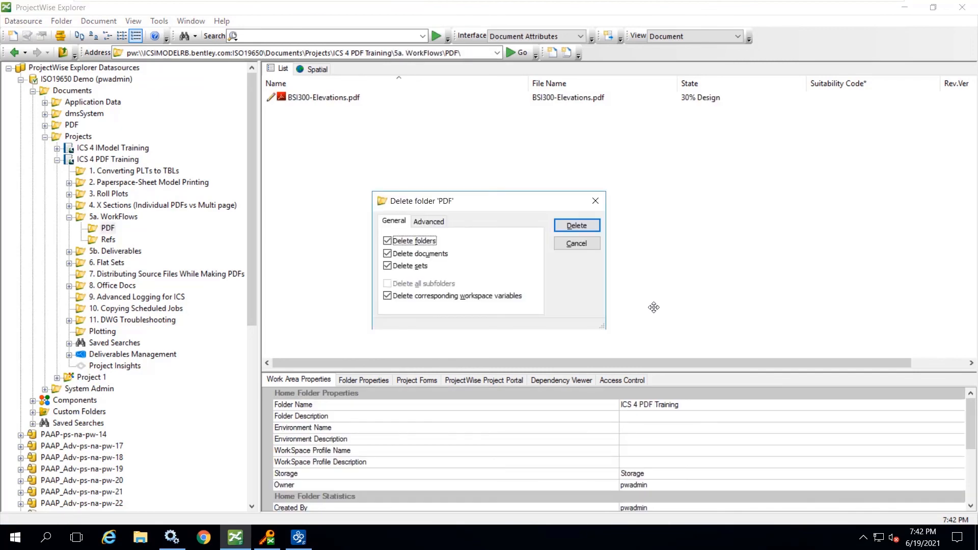
left_click(585, 229)
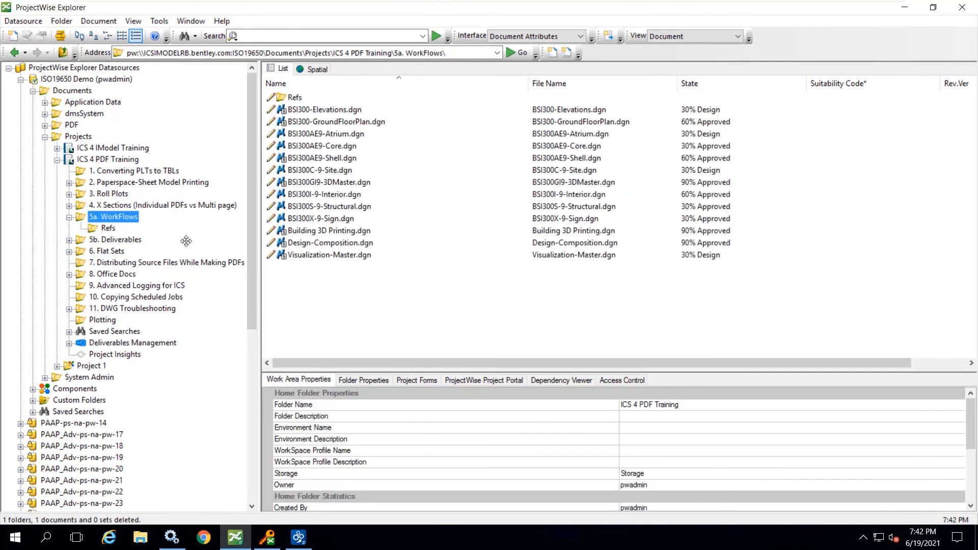
- Submit a Sample Plotting PDF rendition job for BSI300-Elevations.dgn in 5a. WorkFlows with the Distribution With References destination
right_click(327, 109)
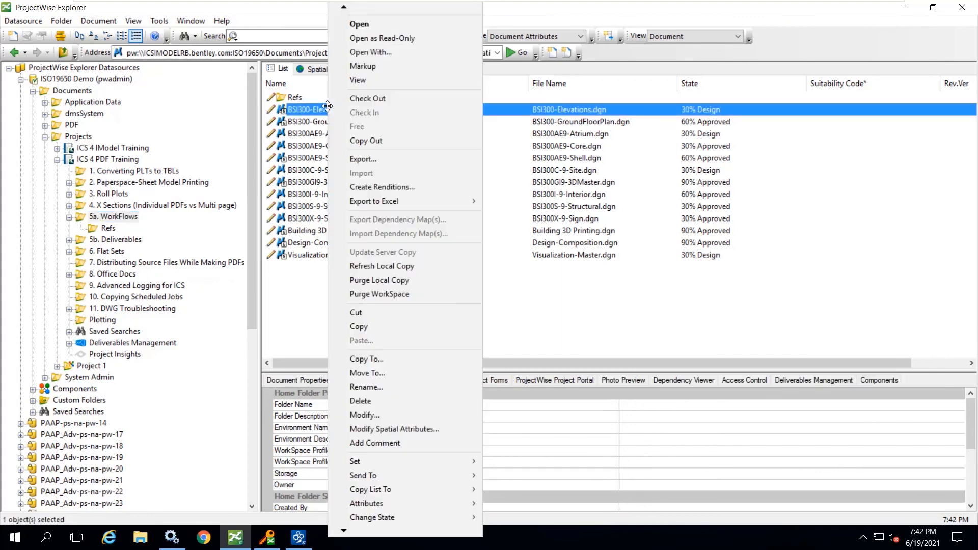
left_click(382, 188)
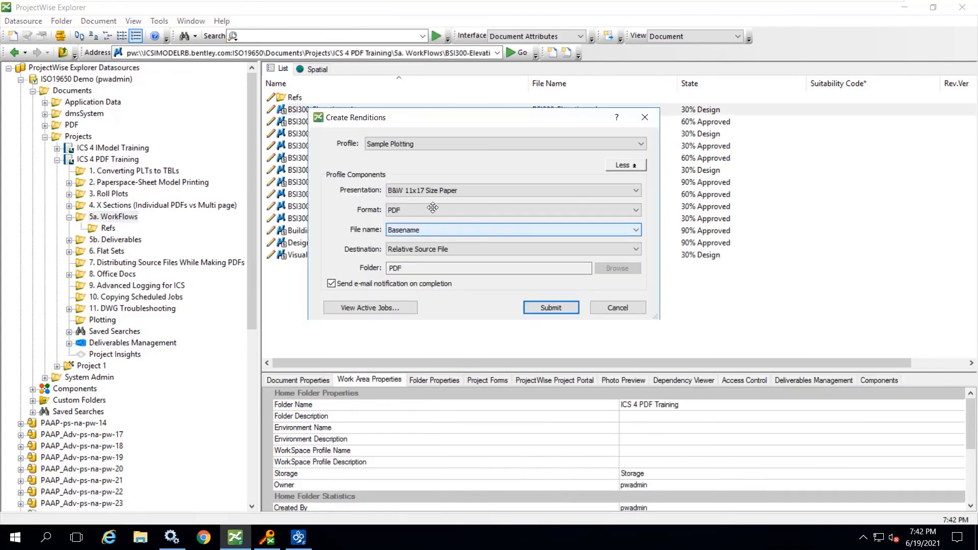
left_click(419, 249)
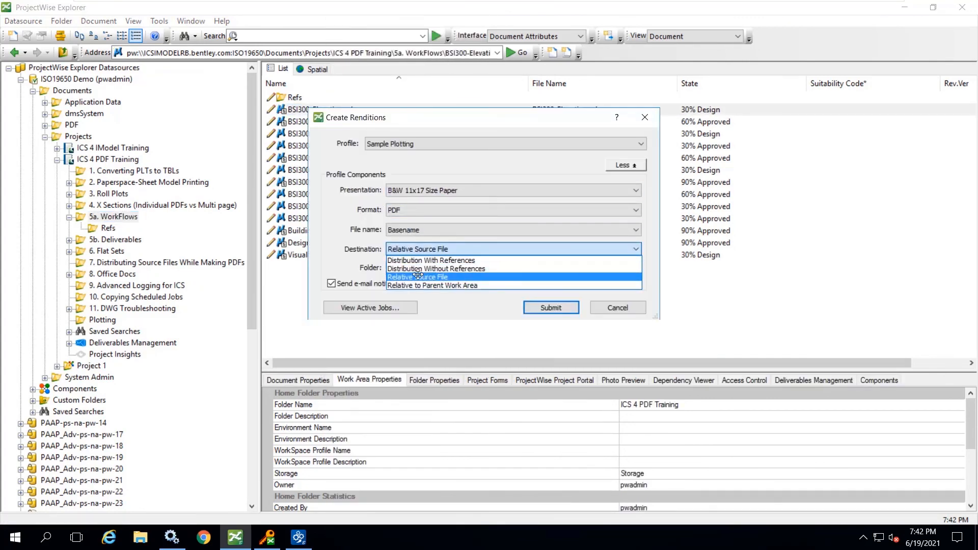
left_click(421, 260)
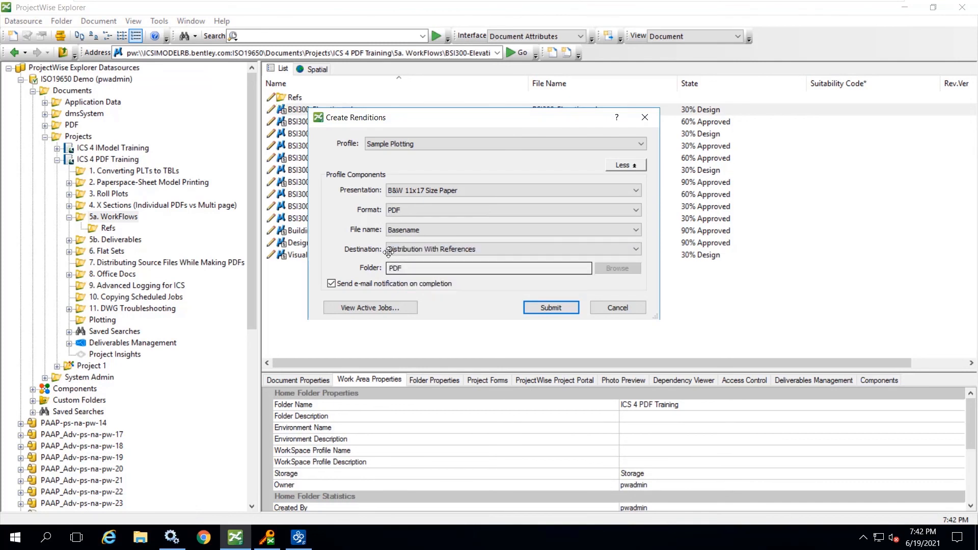
left_click(563, 309)
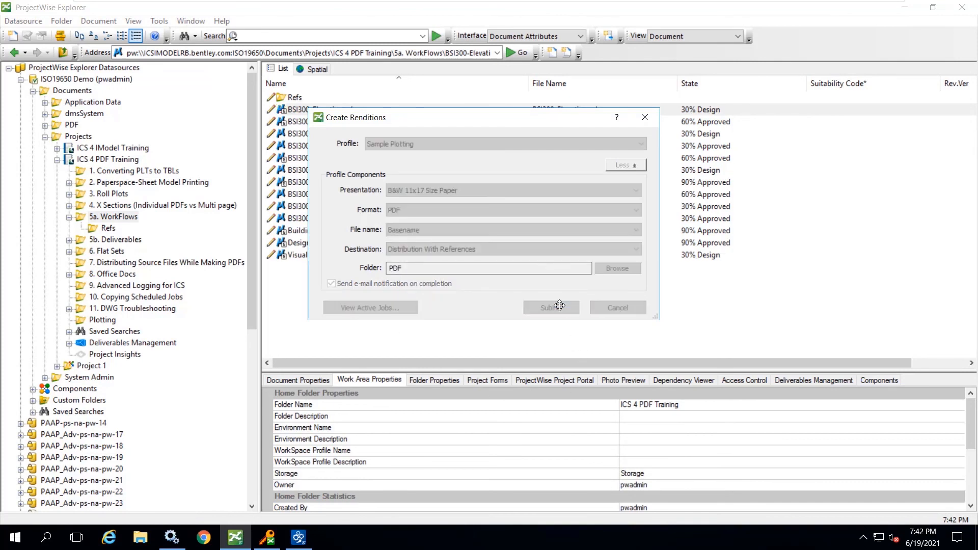
left_click(601, 329)
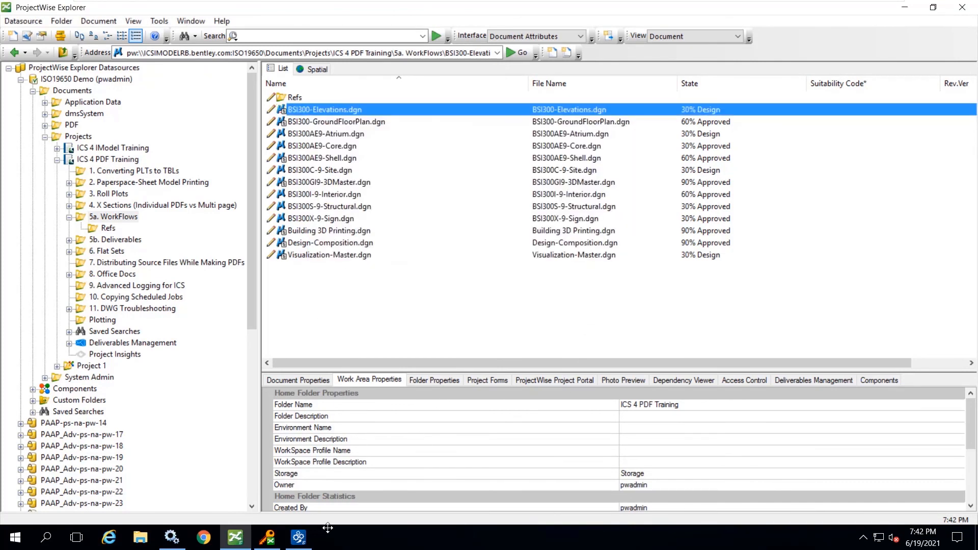
- Switch to Orchestration Framework Administrator, review the progress and details of the newly submitted rendition job, and close its Job Monitor
left_click(298, 537)
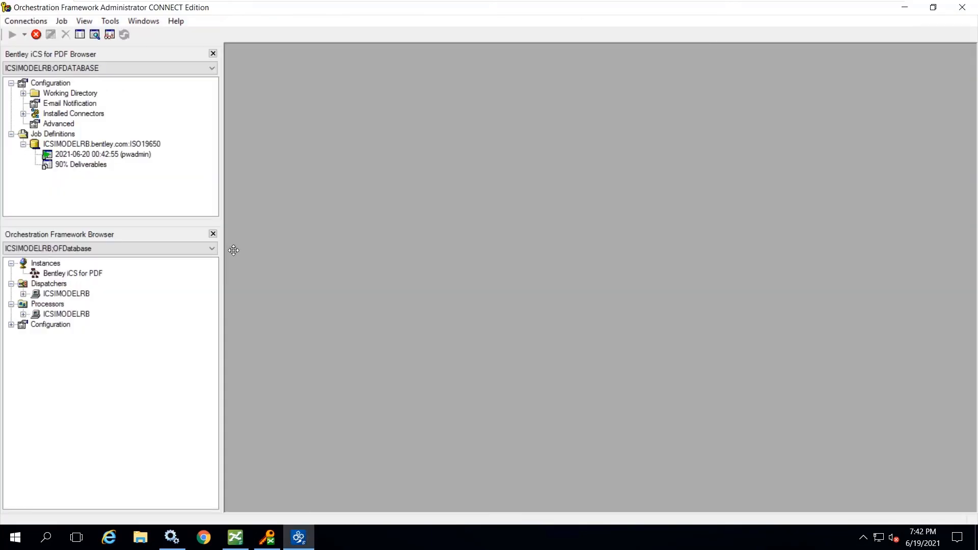
double_click(102, 154)
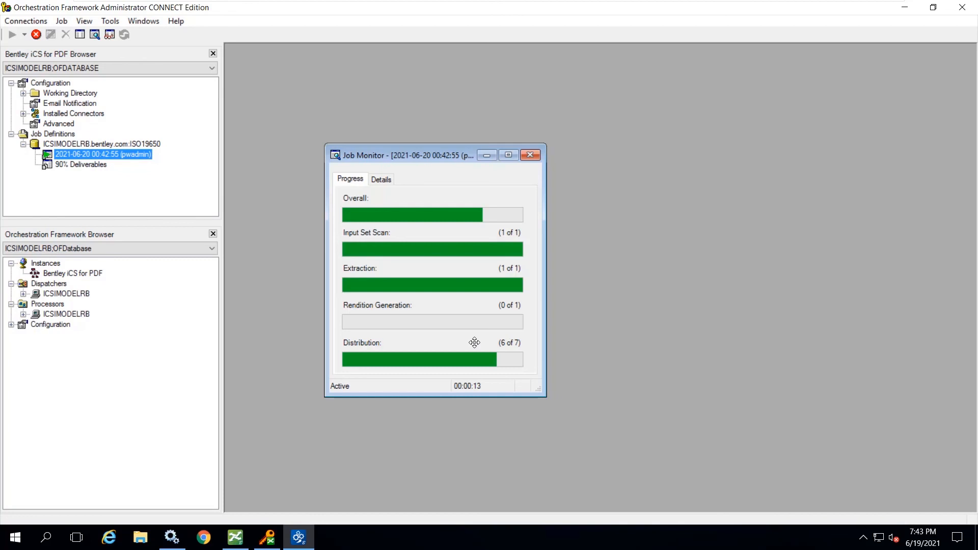
left_click(382, 179)
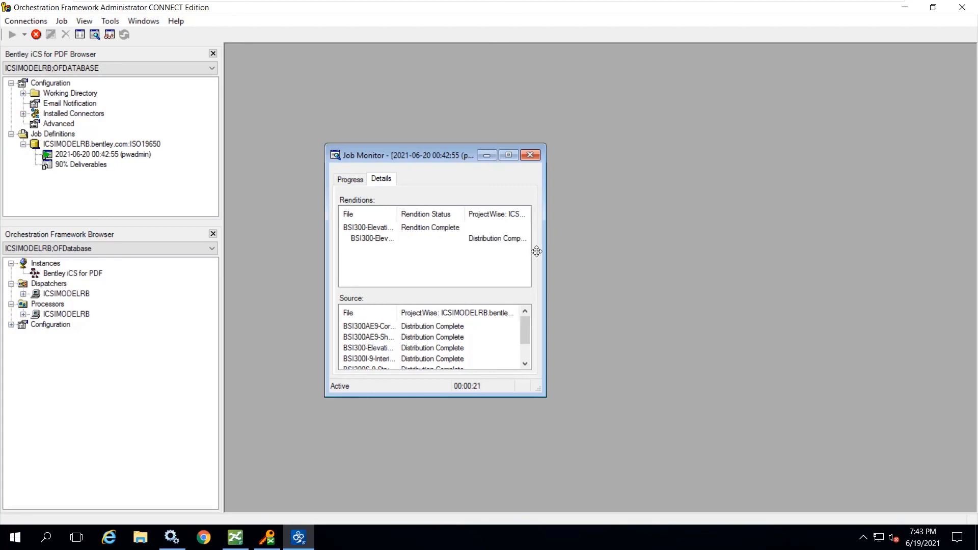
left_click(531, 154)
- Return to ProjectWise Explorer and inspect the 5a. WorkFlows PDF folder and 7. Distributing Source Files While Making PDFs for the PDF and distributed references
left_click(905, 7)
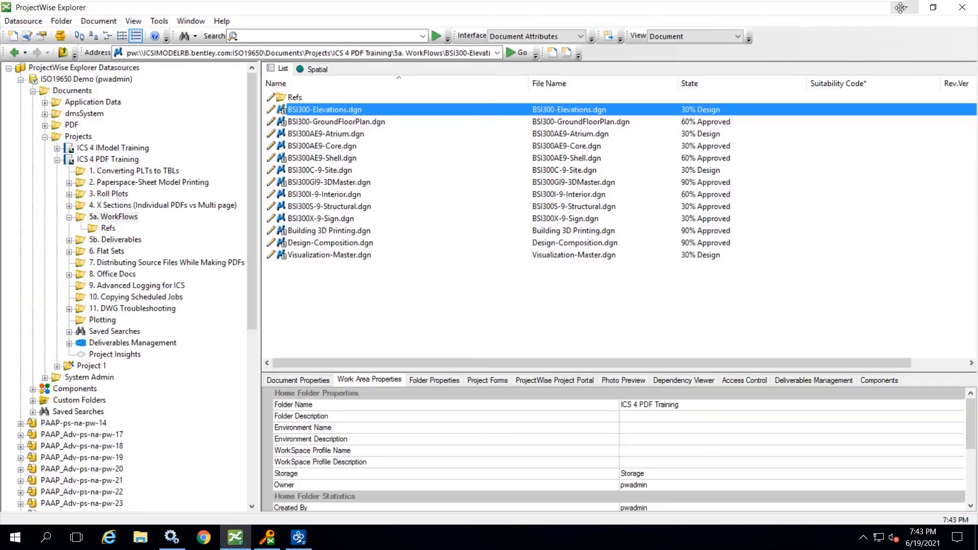
left_click(69, 217)
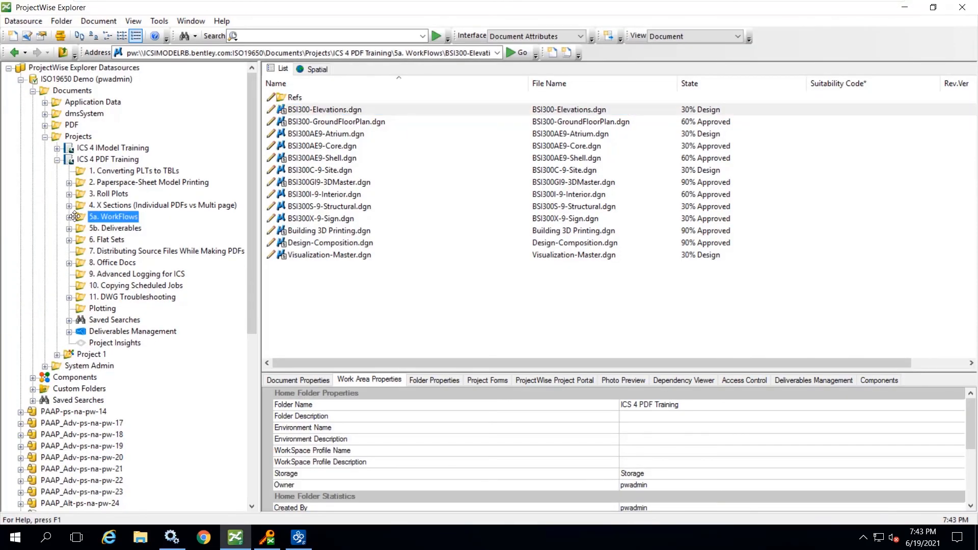
left_click(69, 217)
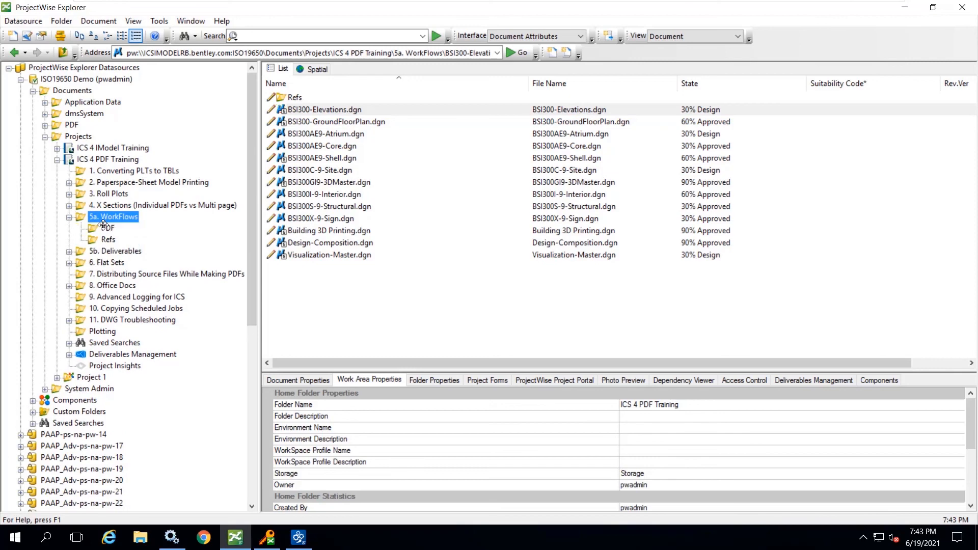
left_click(104, 228)
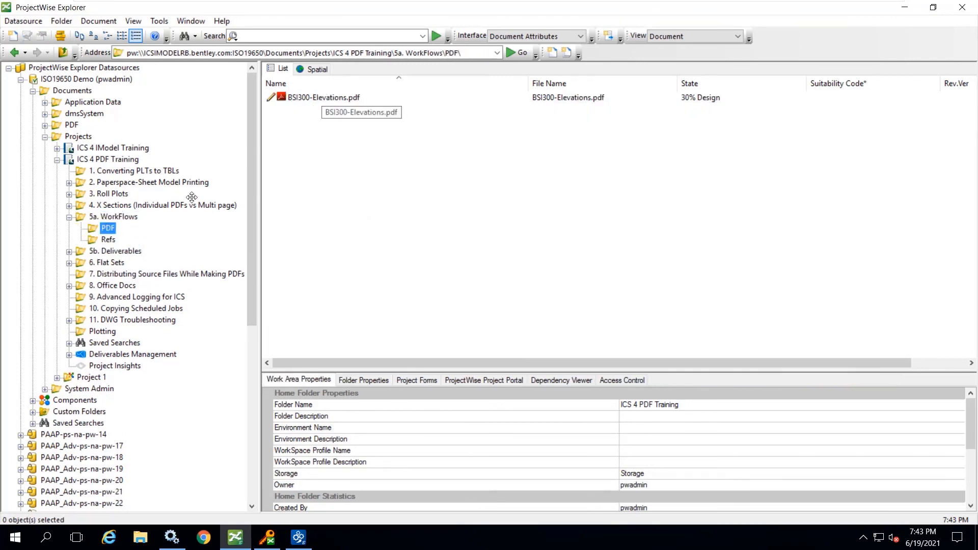
left_click(129, 274)
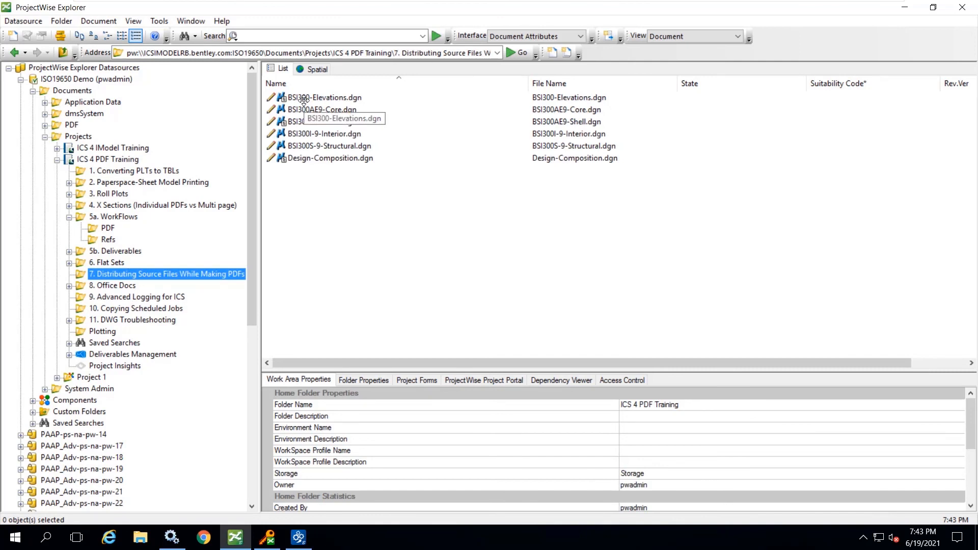
left_click(301, 96)
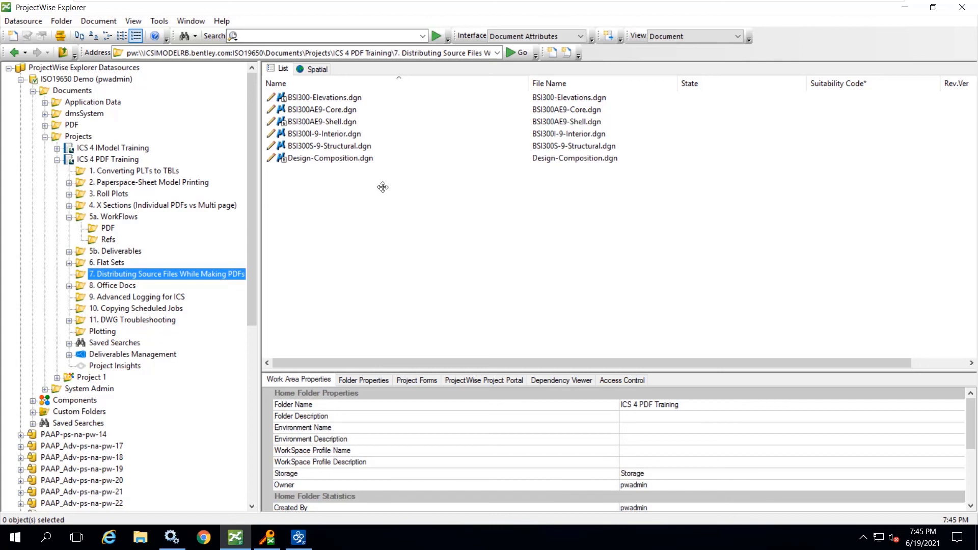
- Delete all the distributed DGN files from the 7. Distributing Source Files While Making PDFs folder
left_click_drag(396, 222, 302, 100)
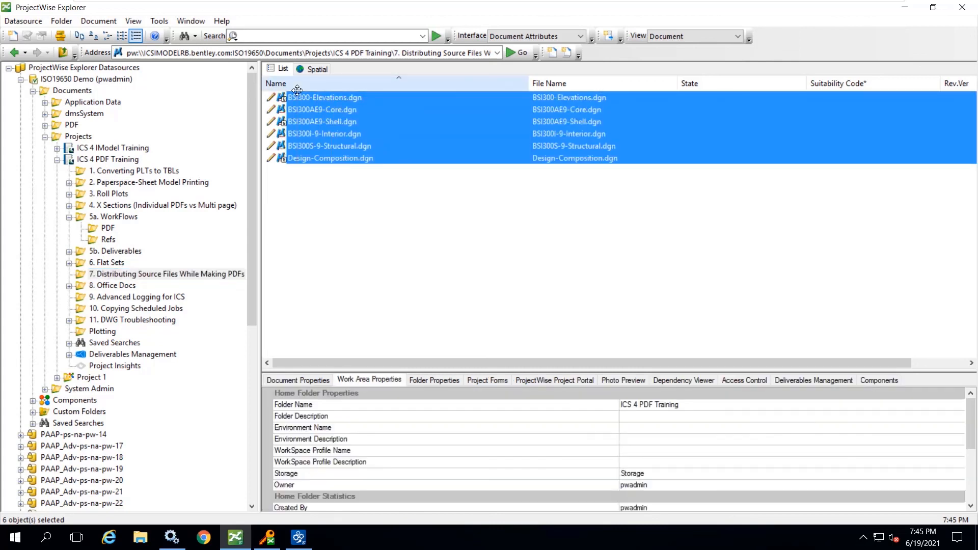
key("Delete")
left_click(473, 309)
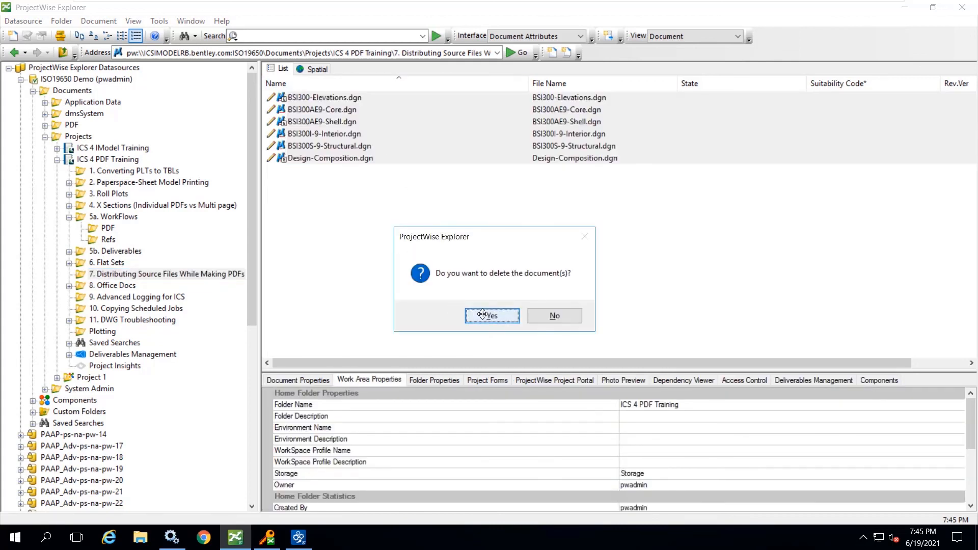
- Delete the regenerated PDF folder under 5a. WorkFlows together with its contents
left_click(412, 299)
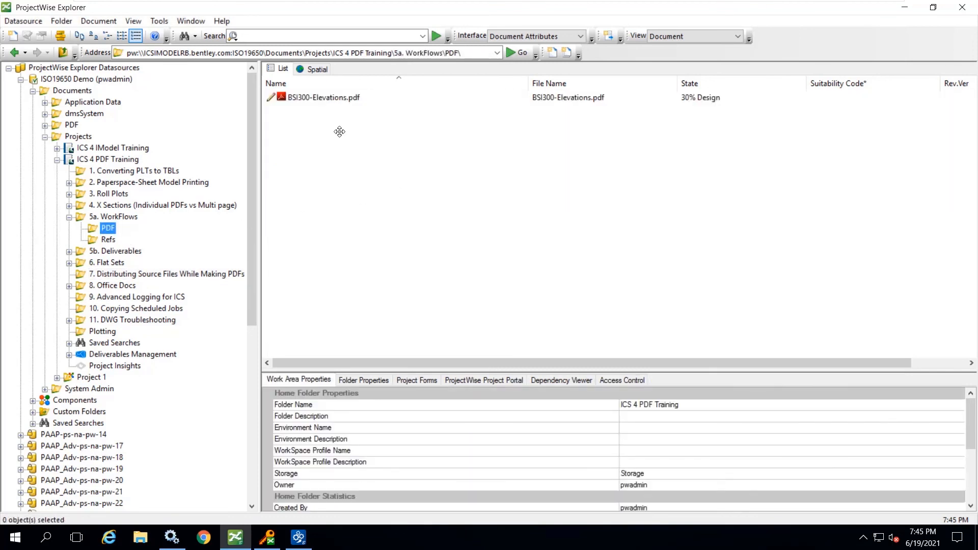
key("Delete")
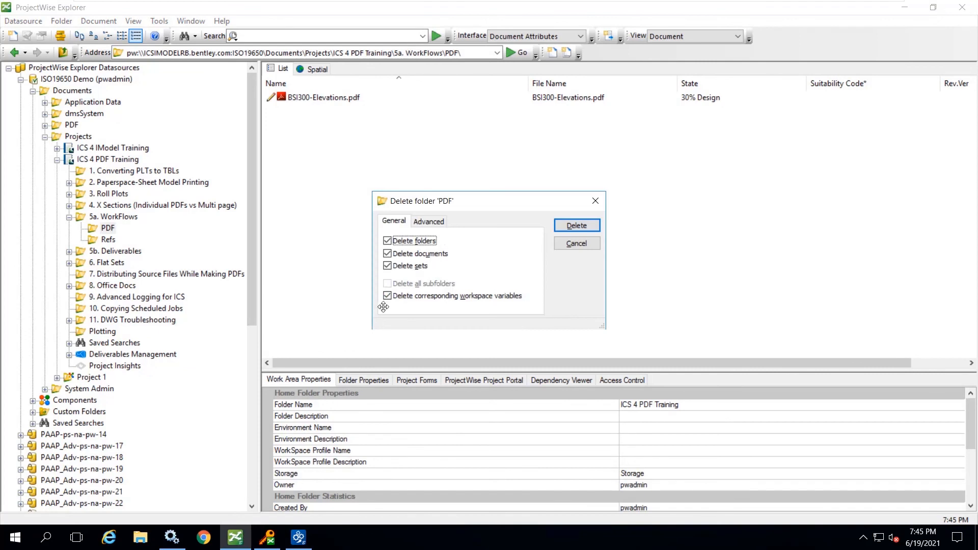
left_click(573, 225)
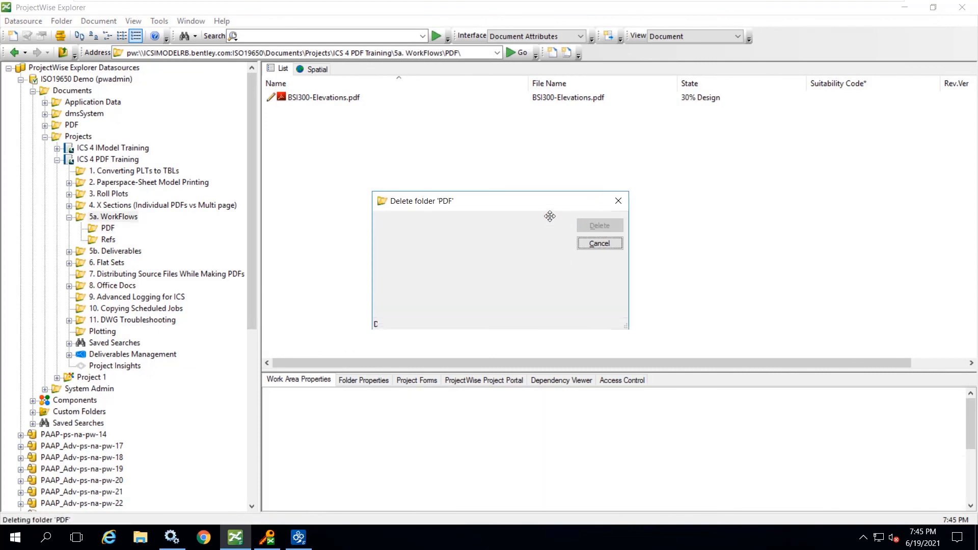
- Switch to Orchestration Framework Administrator, run the Distribution Without References job in full, and close its Job Monitor
left_click(906, 6)
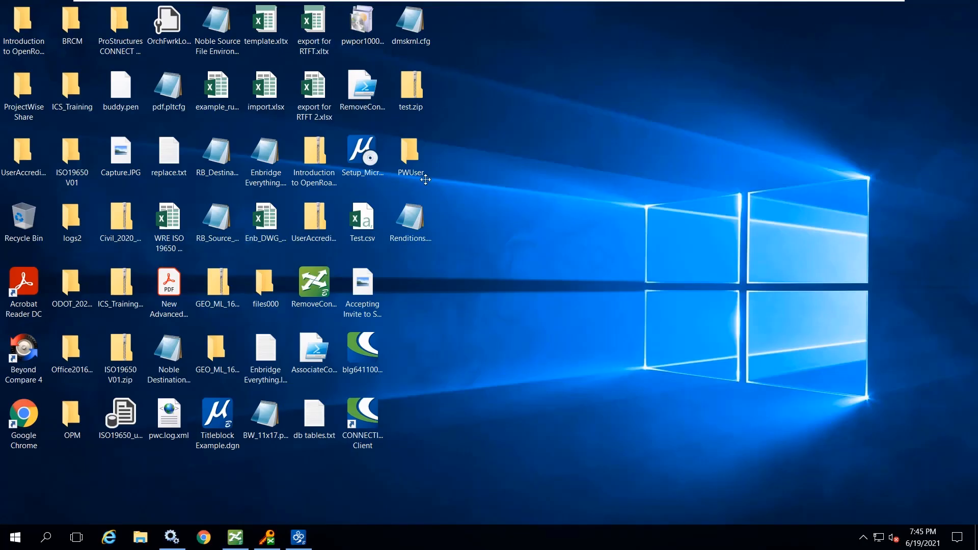
left_click(298, 538)
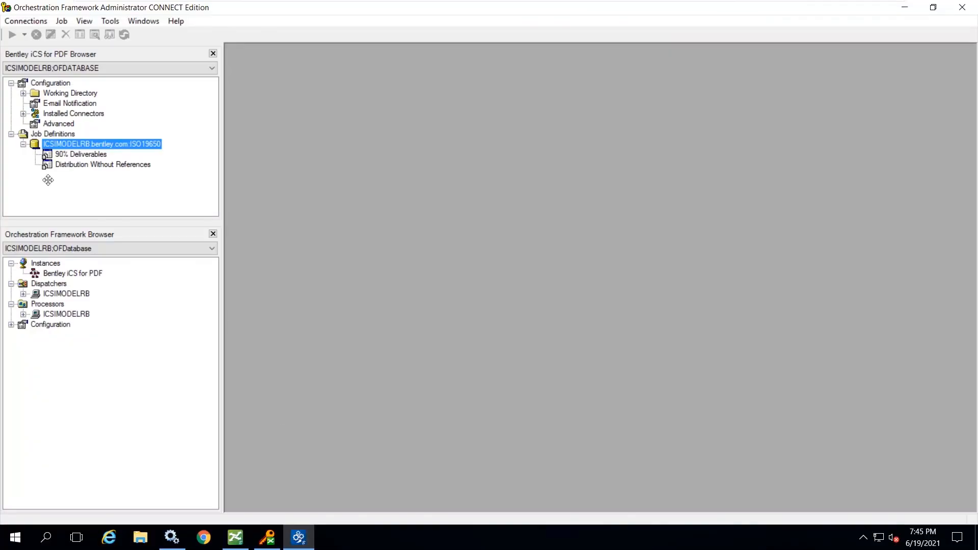
left_click(105, 165)
right_click(106, 165)
mouse_move(144, 176)
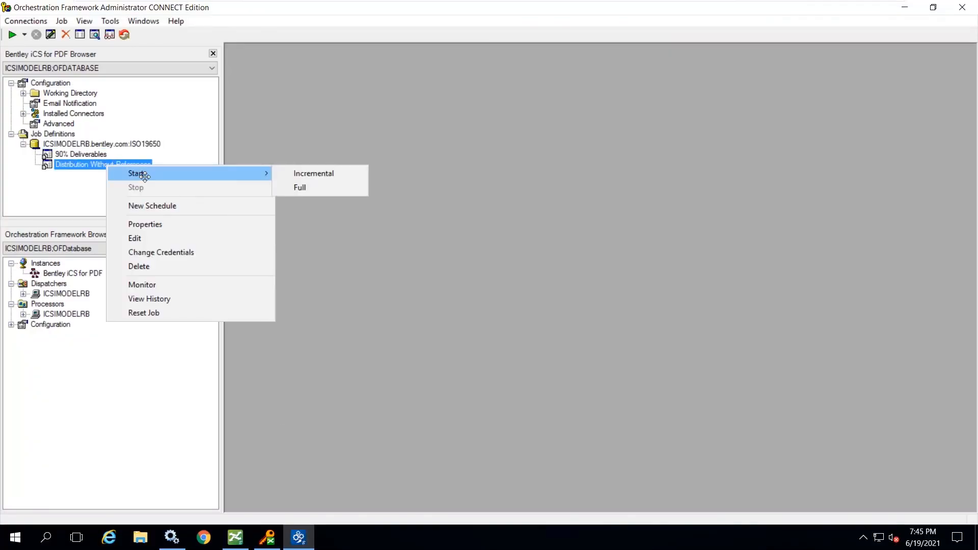
left_click(304, 185)
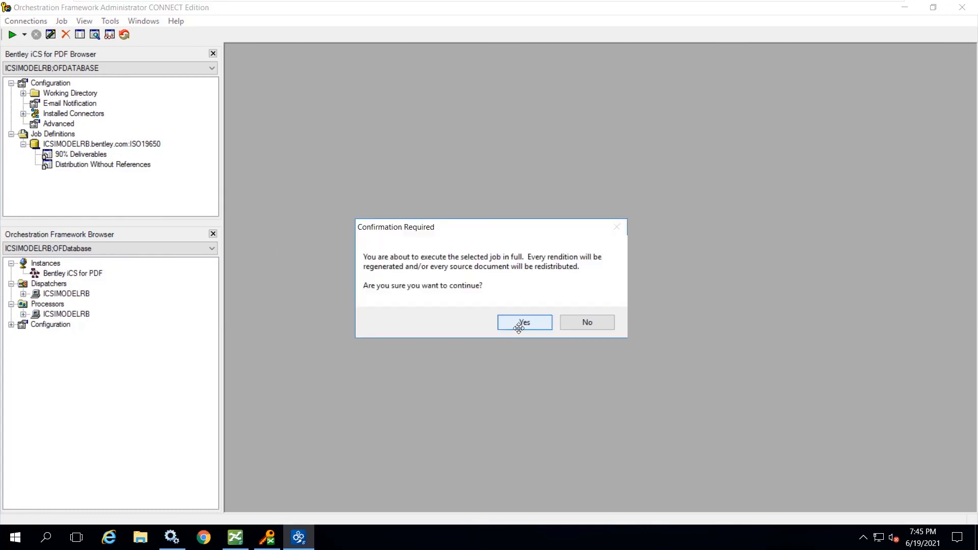
left_click(519, 322)
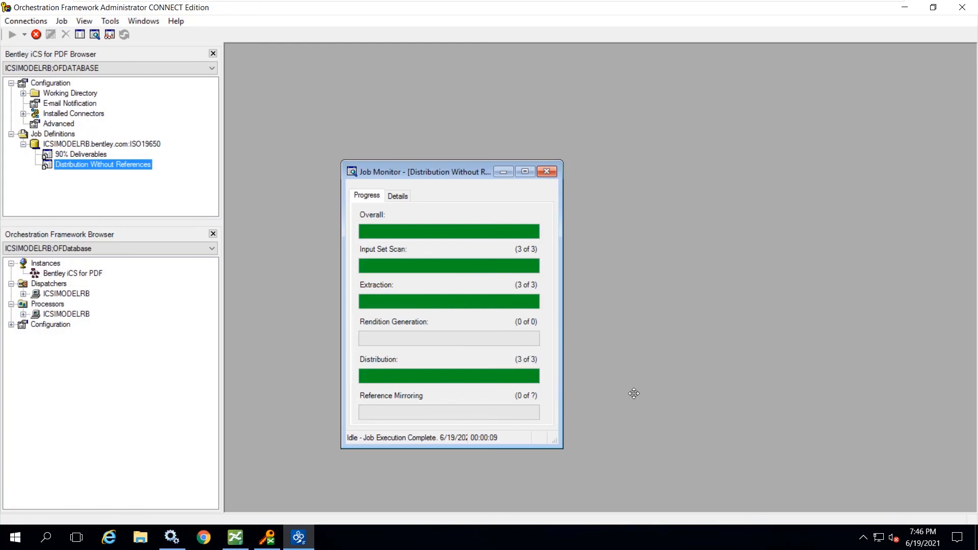
left_click(546, 170)
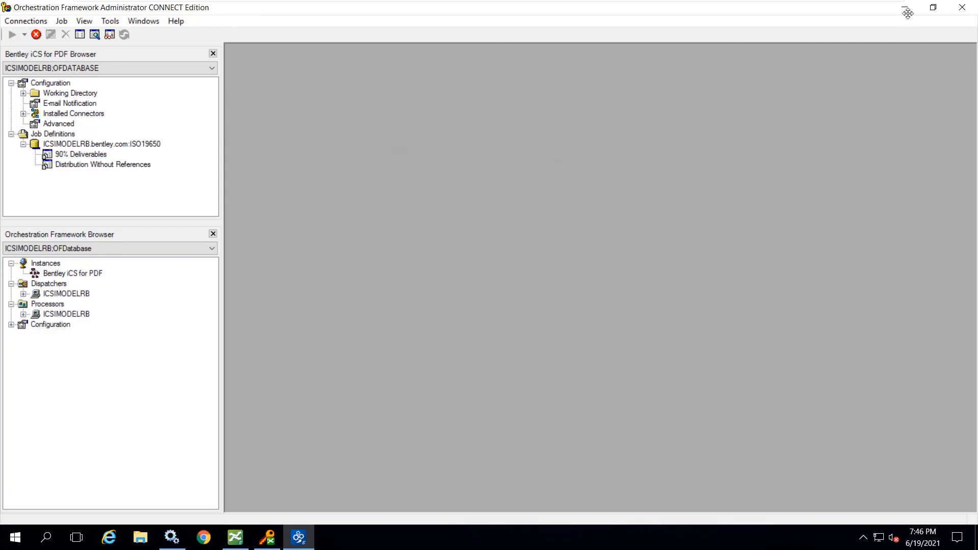
- Return to ProjectWise Explorer, check 5a. WorkFlows and 7. Distributing Source Files While Making PDFs for the job's output, and switch to the Questions slide
left_click(235, 538)
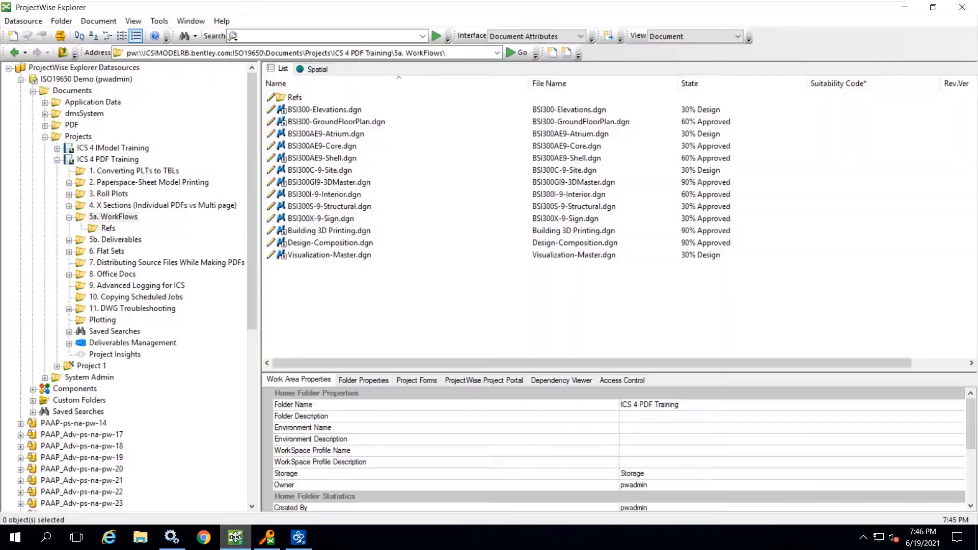
left_click(70, 218)
left_click(70, 218)
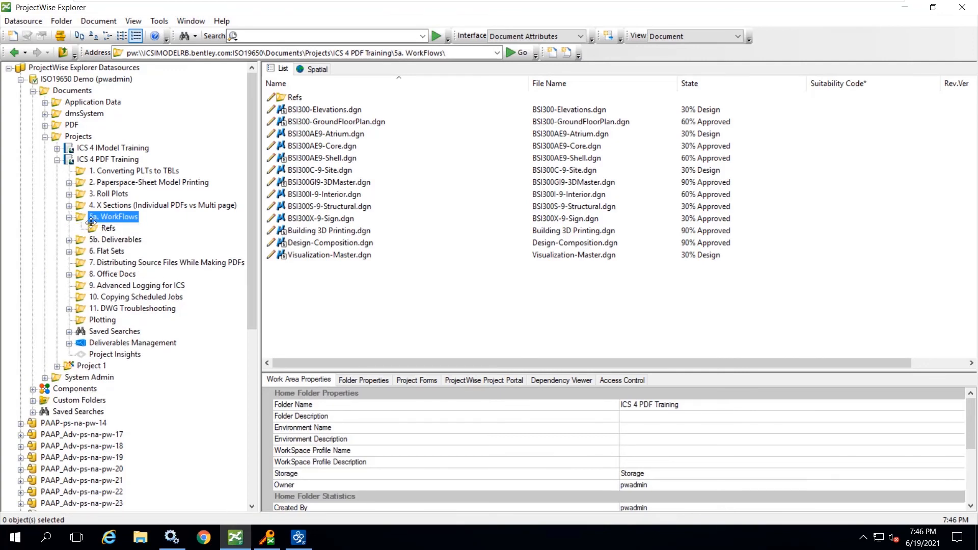
left_click(161, 264)
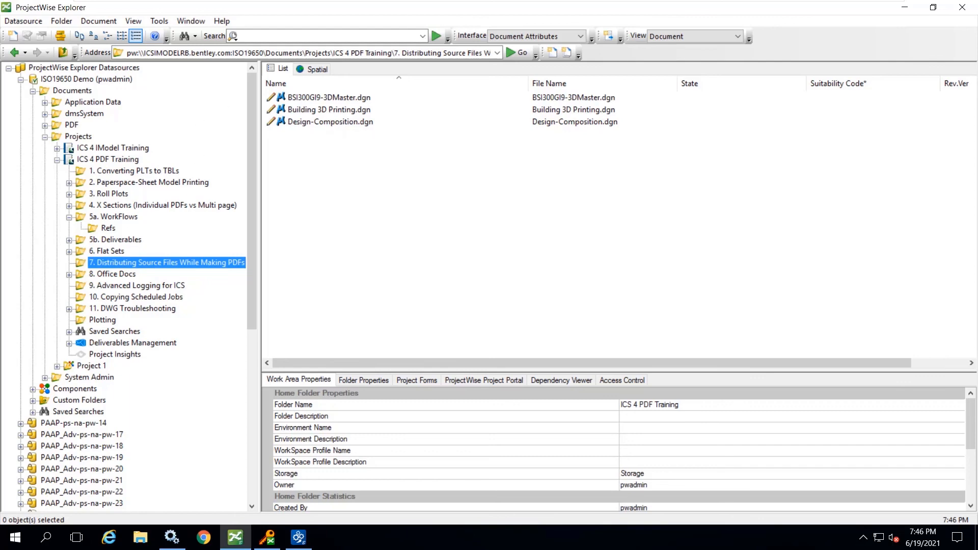
key("alt+Tab")
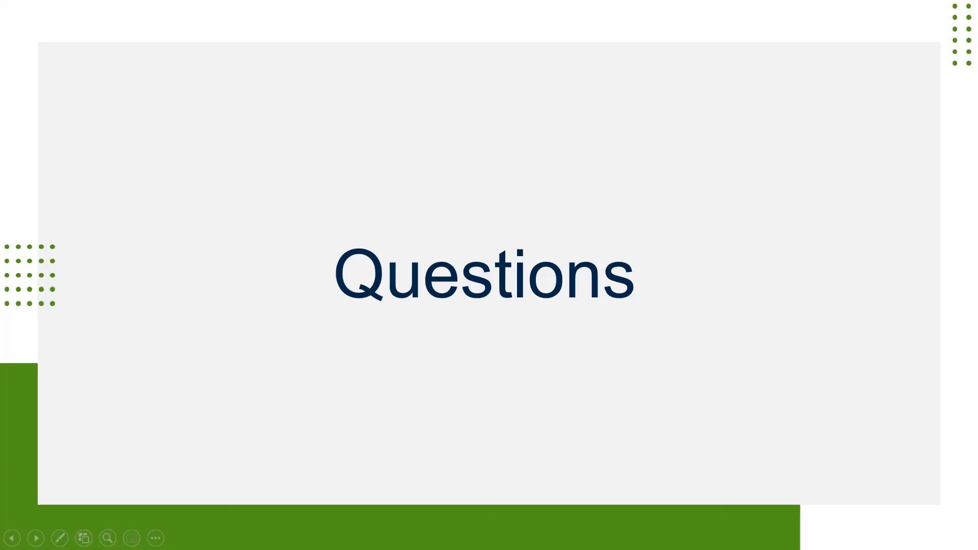